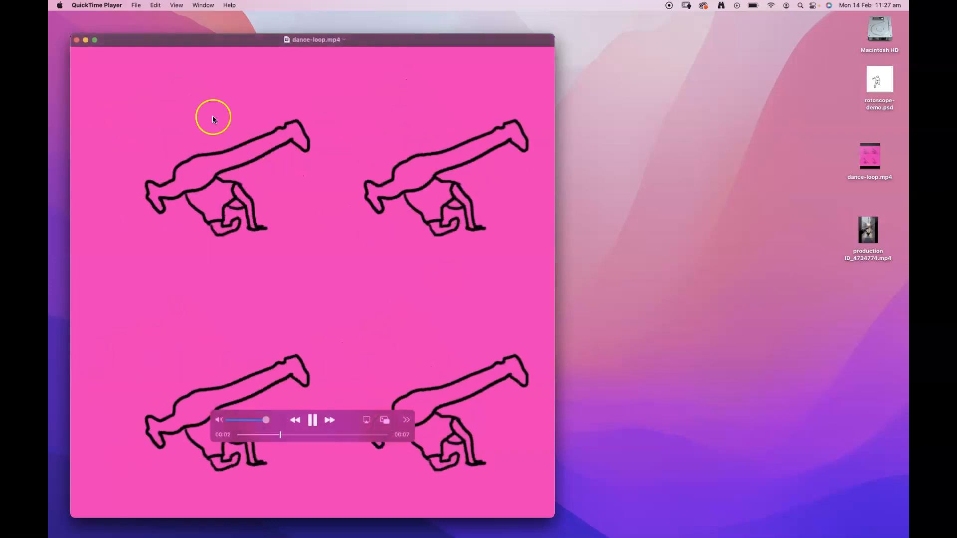
# Step: Close the dance-loop.mp4 preview and switch to Photoshop
pyautogui.click(77, 41)
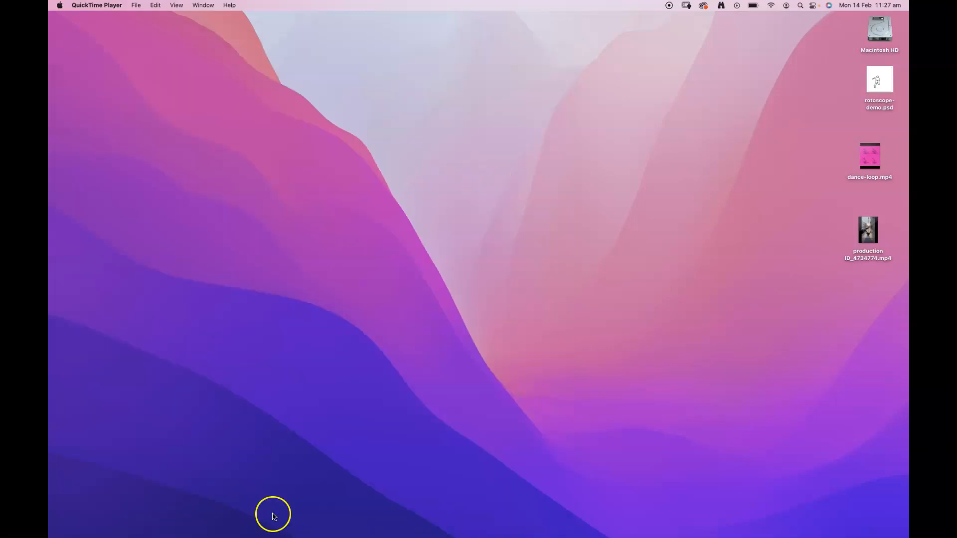
pyautogui.moveTo(250, 537)
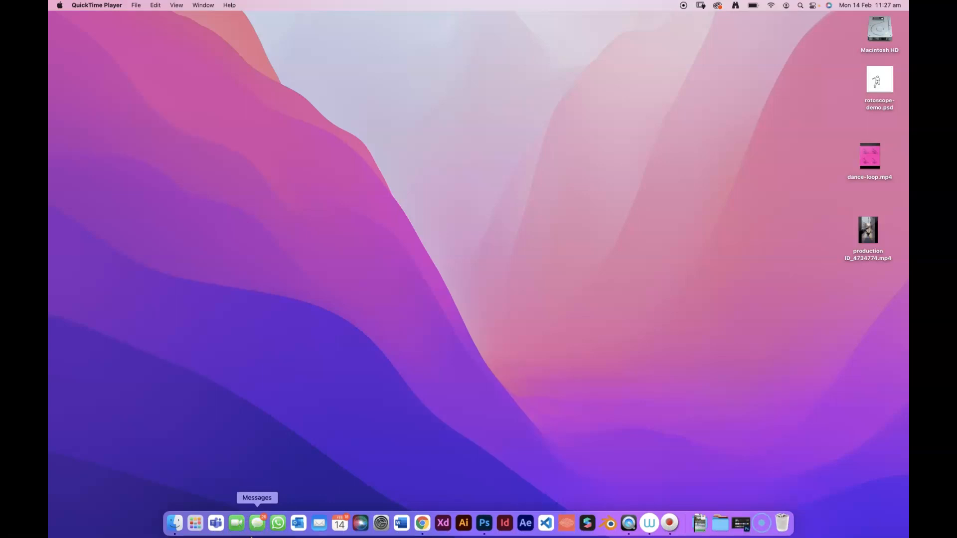
pyautogui.click(486, 525)
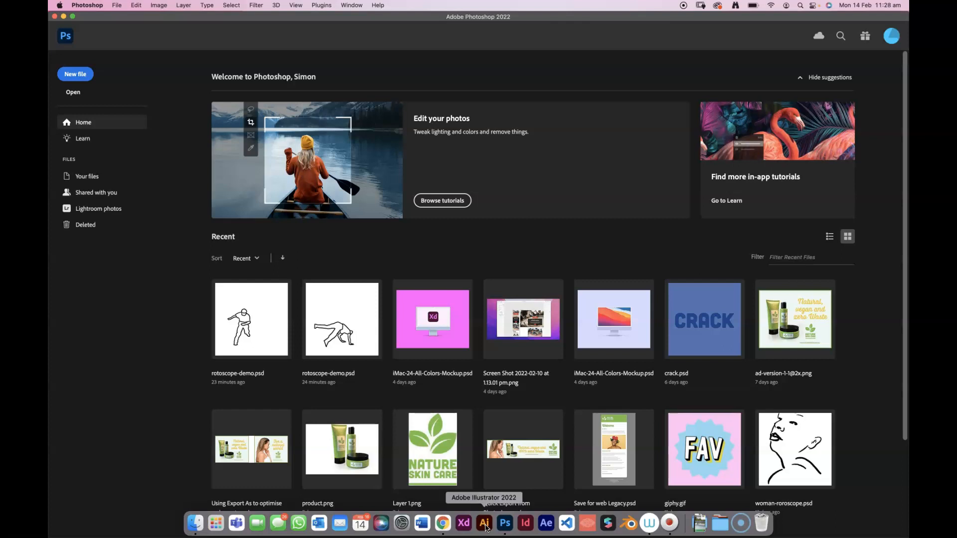
# Step: Open the video file production ID_4734774.mp4 from the Desktop as a new document
pyautogui.click(117, 5)
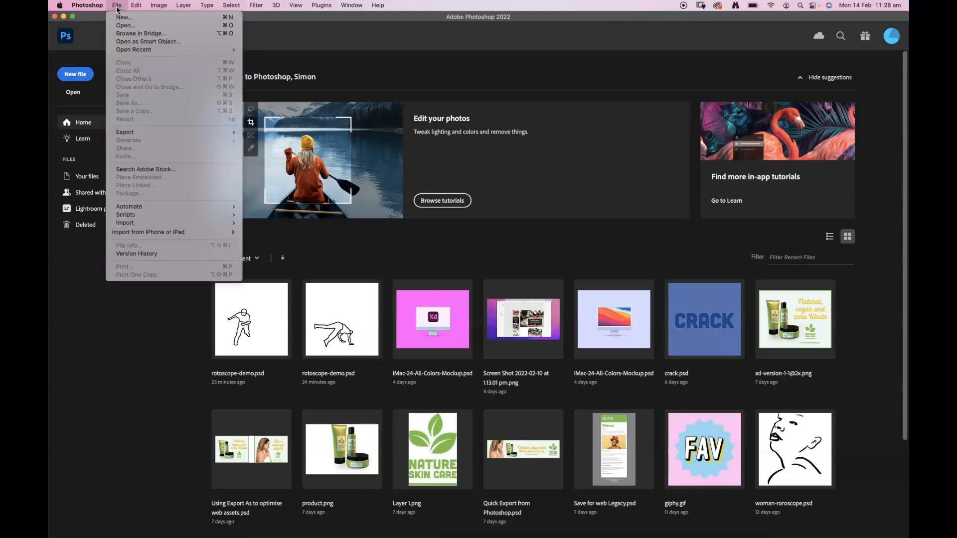
pyautogui.click(117, 25)
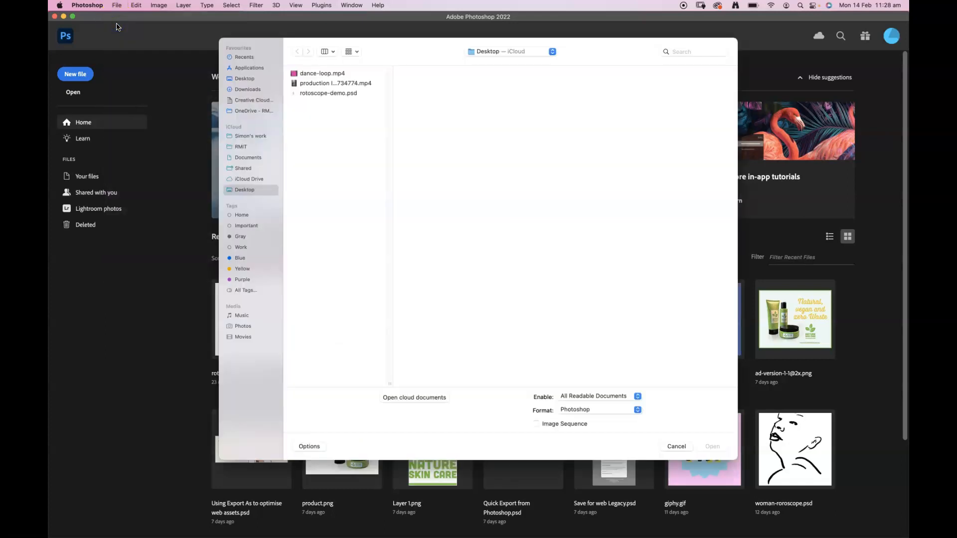
pyautogui.click(339, 83)
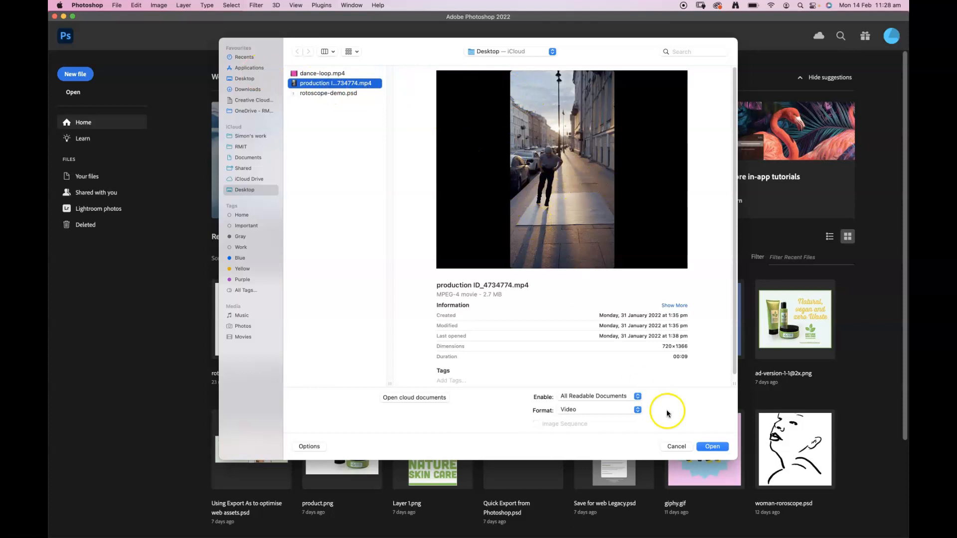
pyautogui.click(710, 447)
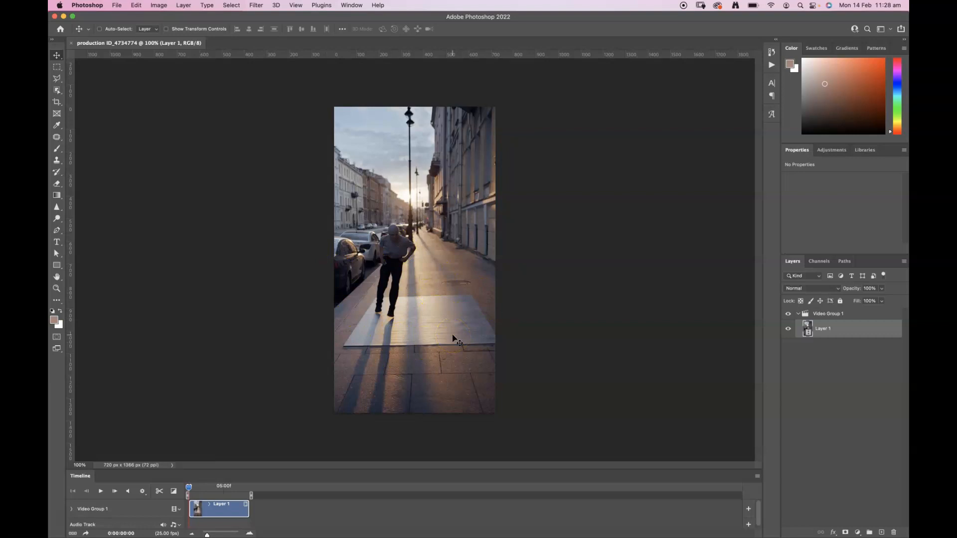
pyautogui.press('super+equal')
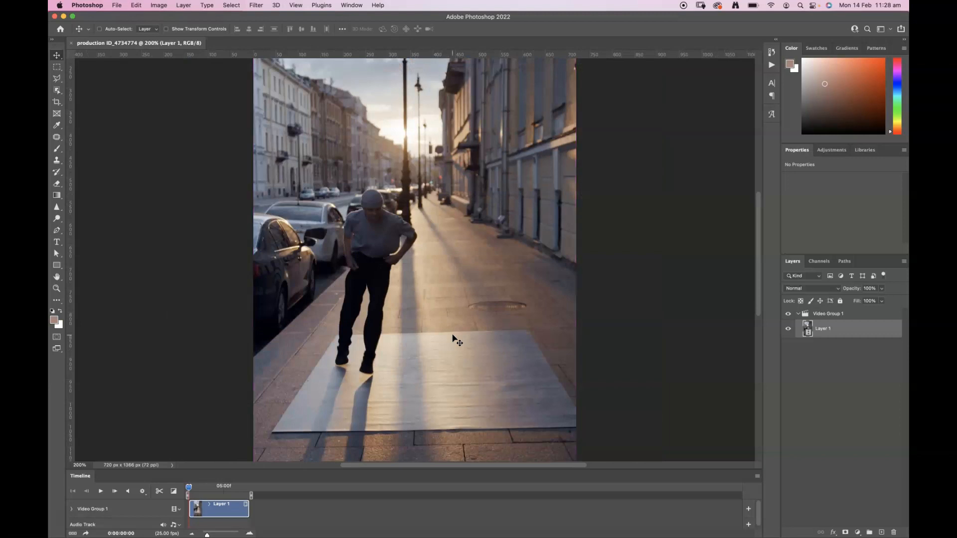
pyautogui.press('super+equal')
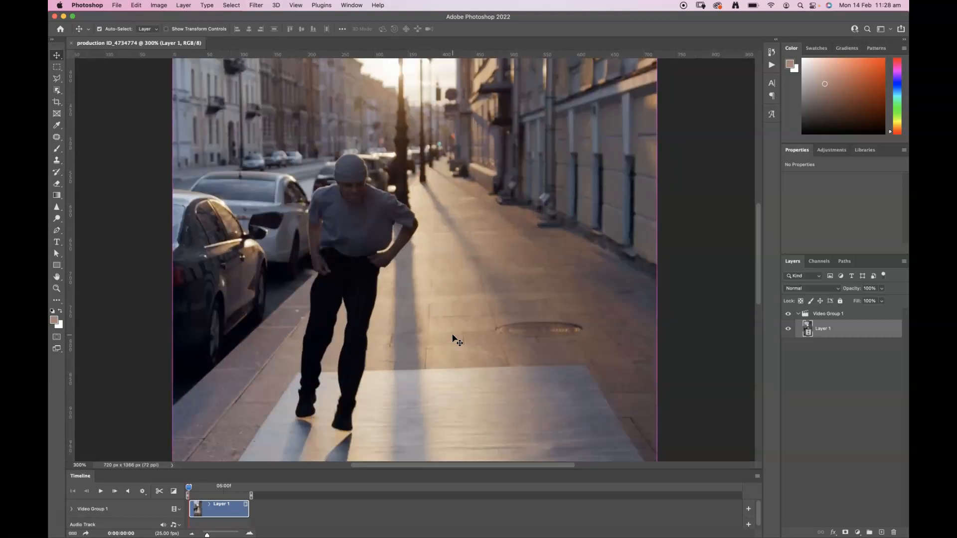
pyautogui.press('super+minus')
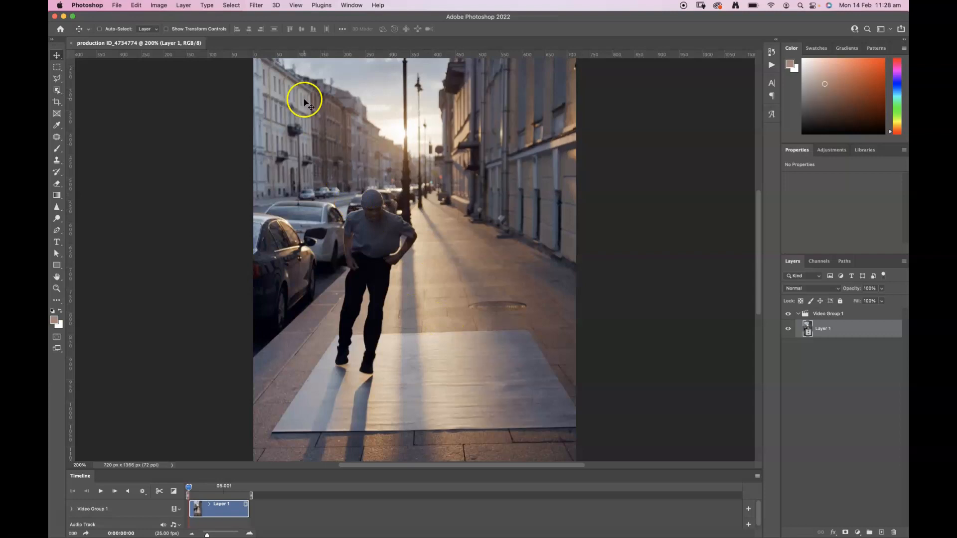
# Step: Play the dance clip in the timeline to preview its motion, and stop it partway through
pyautogui.click(350, 5)
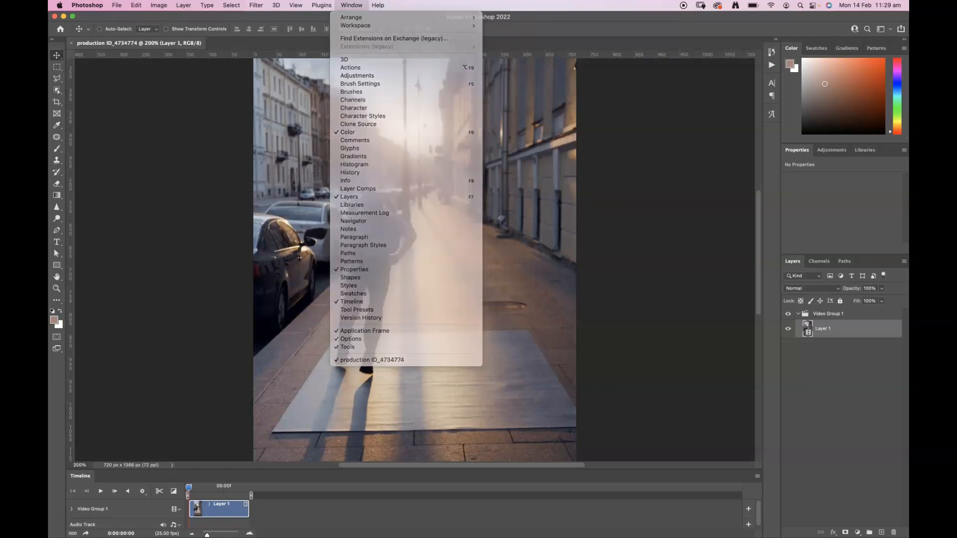
pyautogui.click(131, 322)
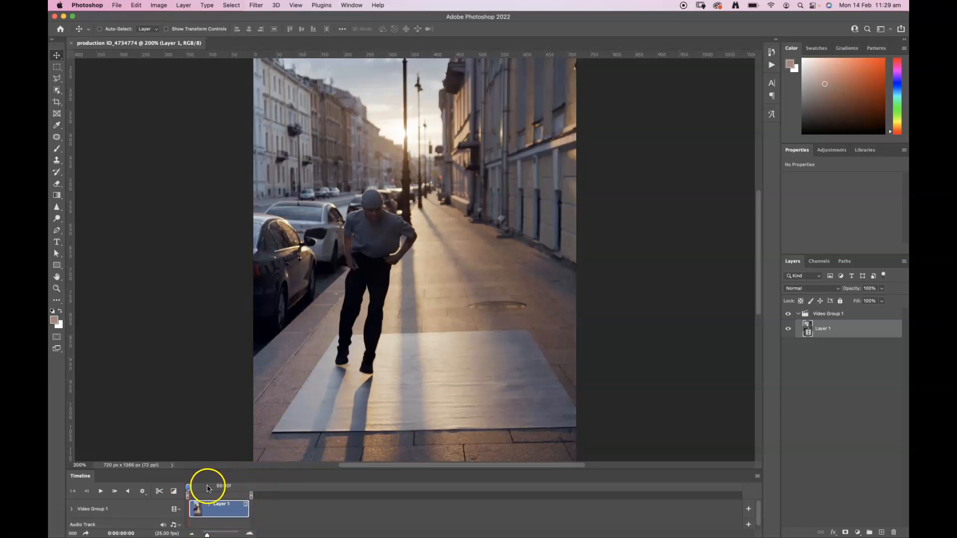
pyautogui.moveTo(208, 534); pyautogui.dragTo(215, 534)
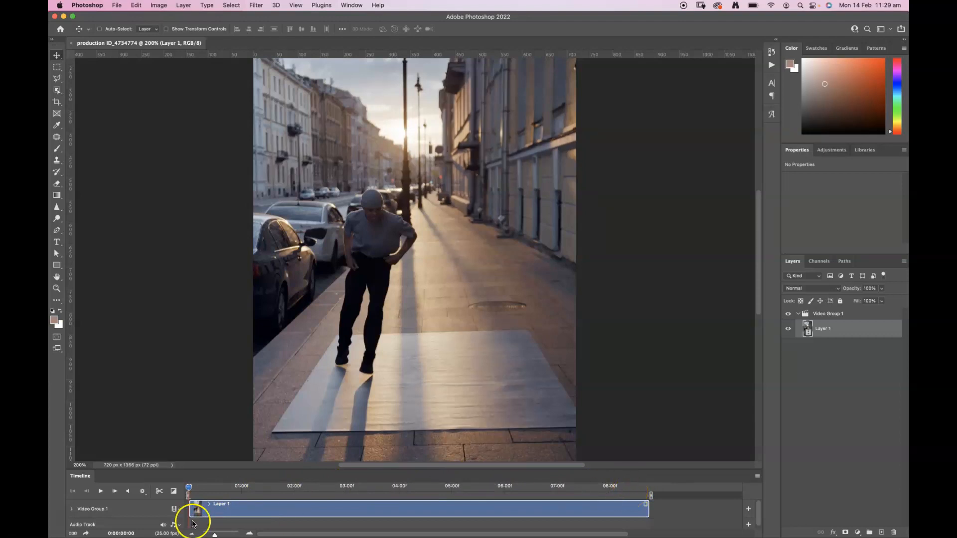
pyautogui.click(101, 492)
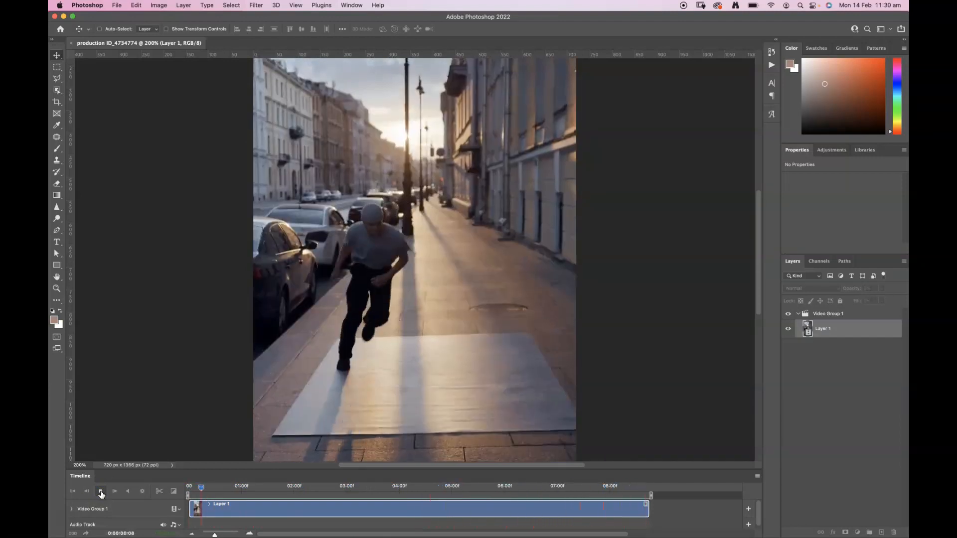
pyautogui.click(101, 492)
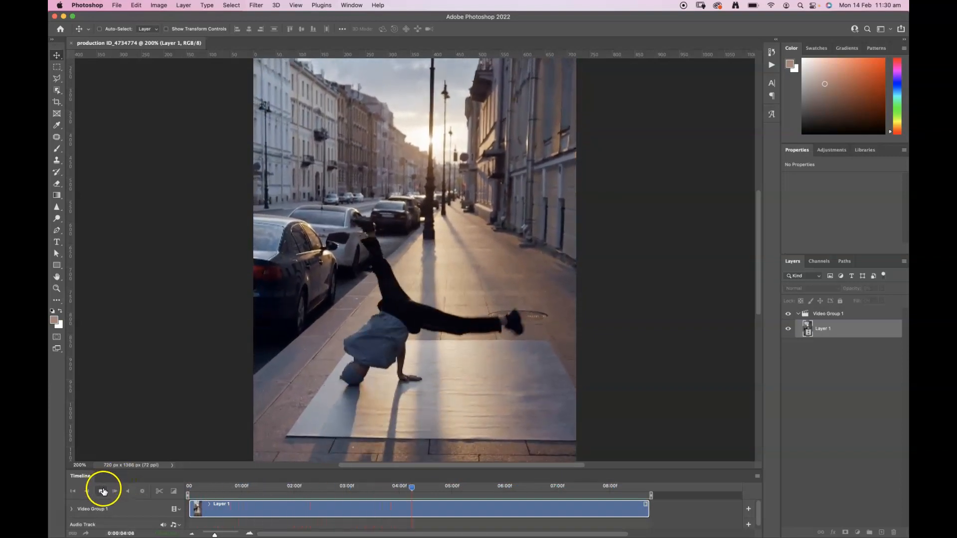
pyautogui.click(101, 491)
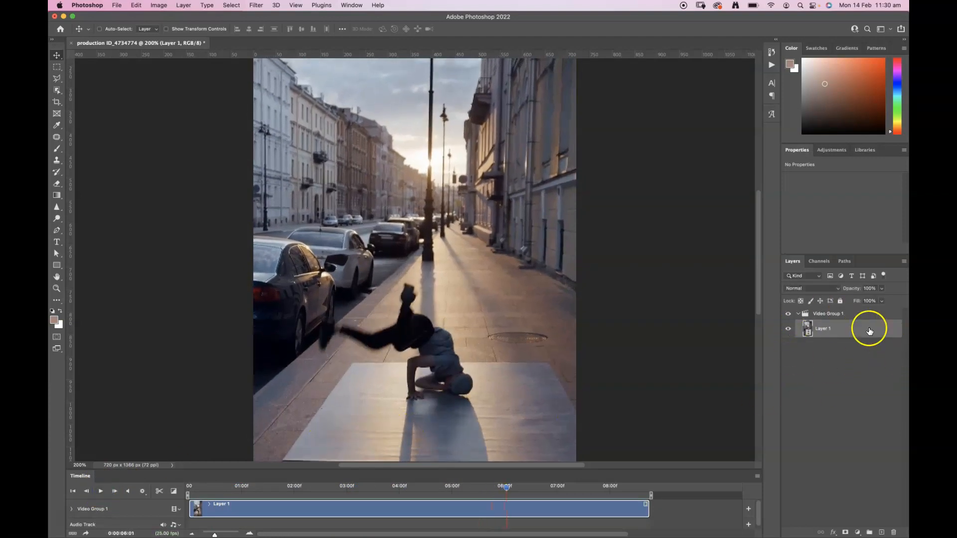
# Step: Select Video Group 1 and collapse it in the layer stack
pyautogui.click(798, 316)
pyautogui.click(798, 316)
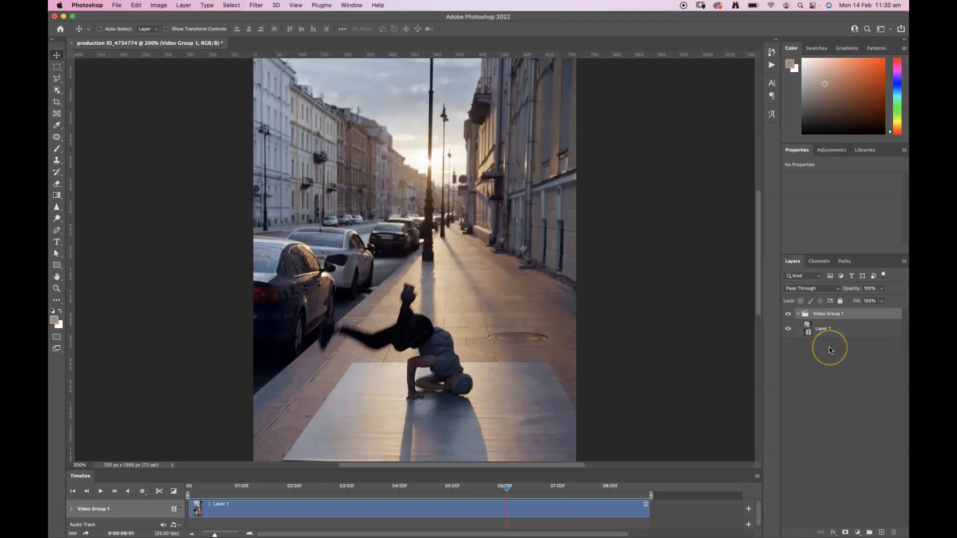
pyautogui.click(799, 315)
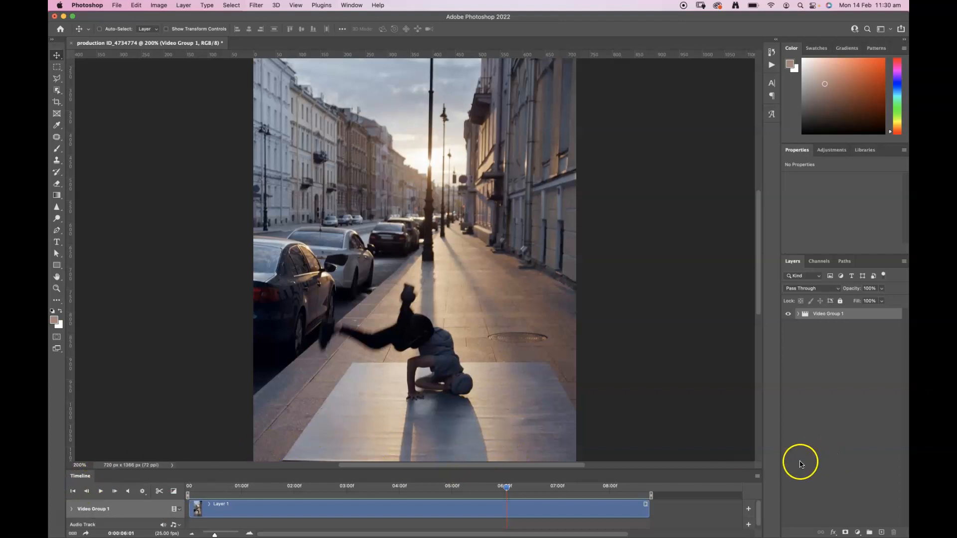
# Step: Set the timeline frame rate to 8 fps
pyautogui.click(758, 477)
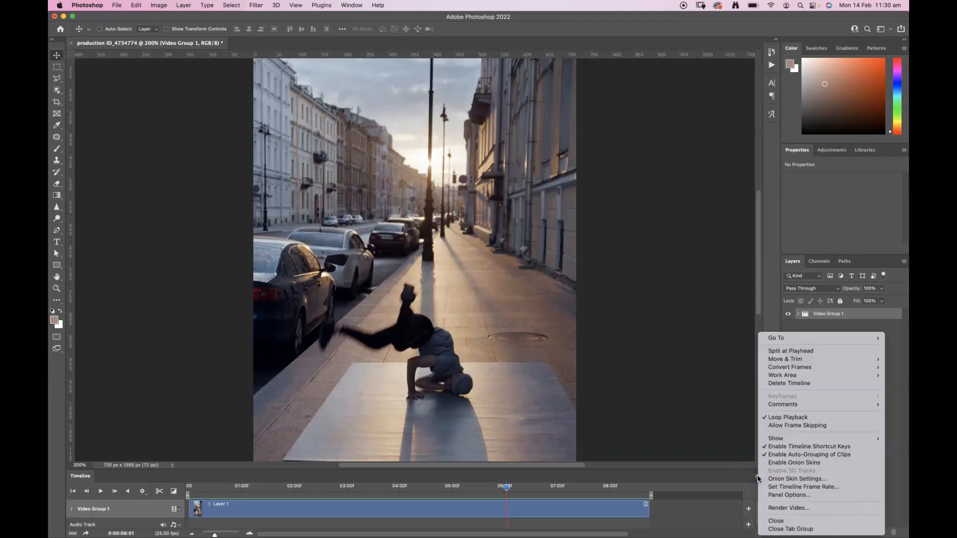
pyautogui.moveTo(787, 412)
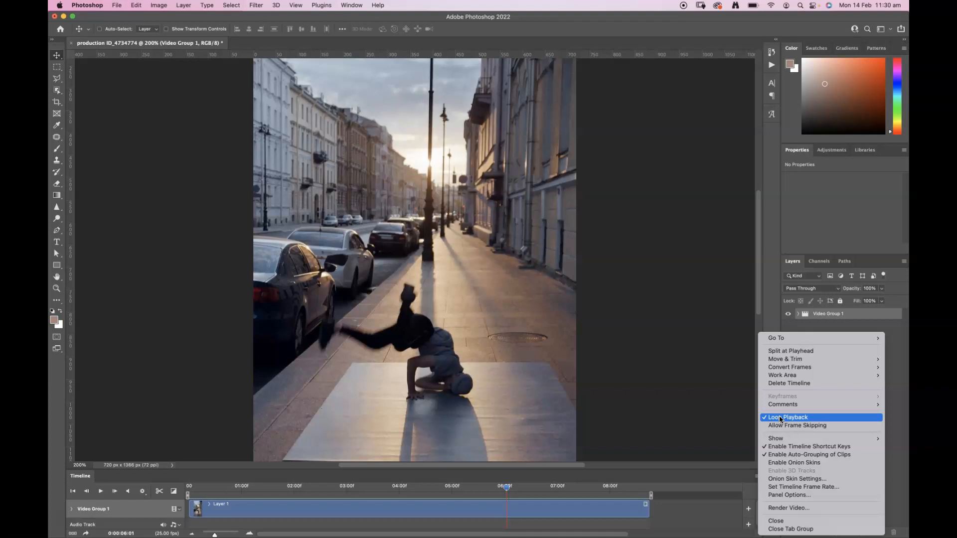
pyautogui.click(780, 491)
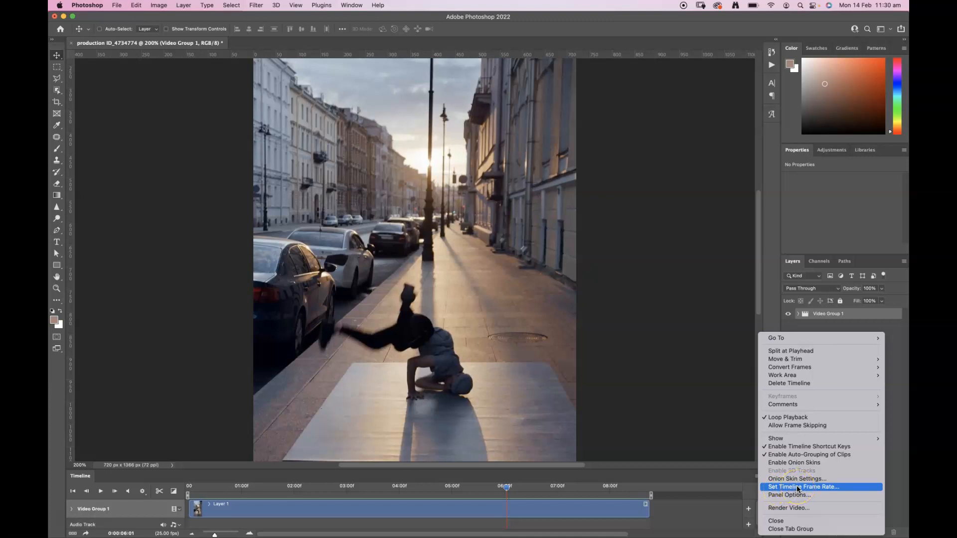
pyautogui.click(797, 487)
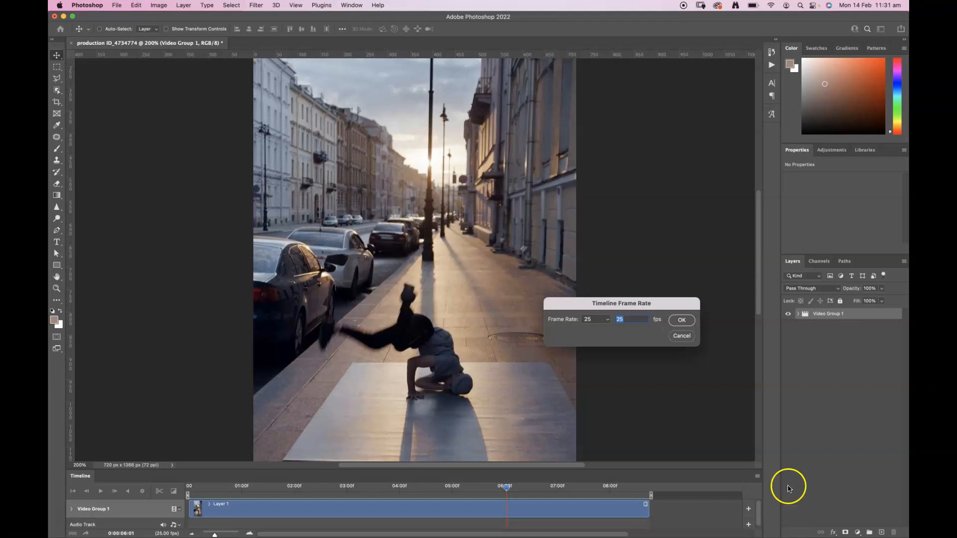
pyautogui.write('8')
pyautogui.click(681, 321)
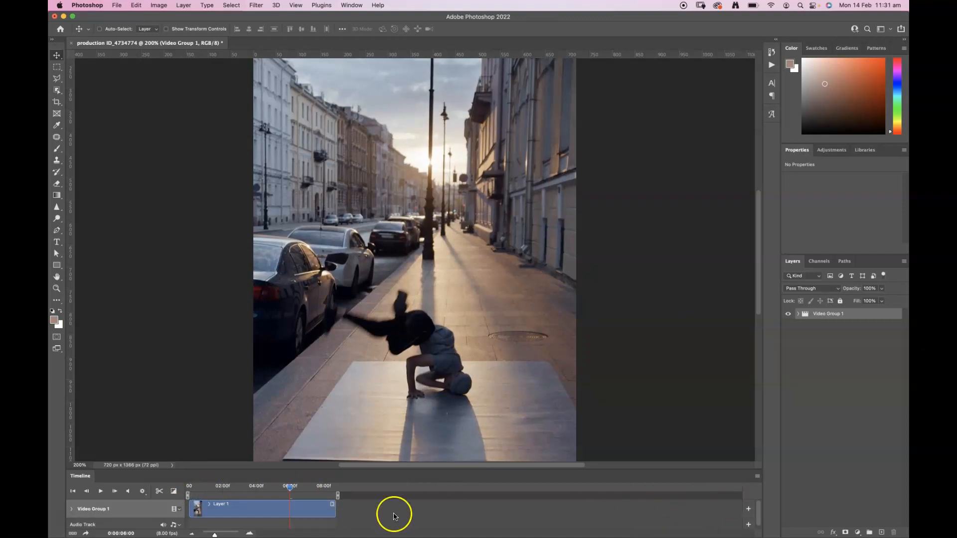
# Step: Play the clip at the reduced frame rate to check the motion, and stop playback
pyautogui.moveTo(214, 535); pyautogui.dragTo(222, 535)
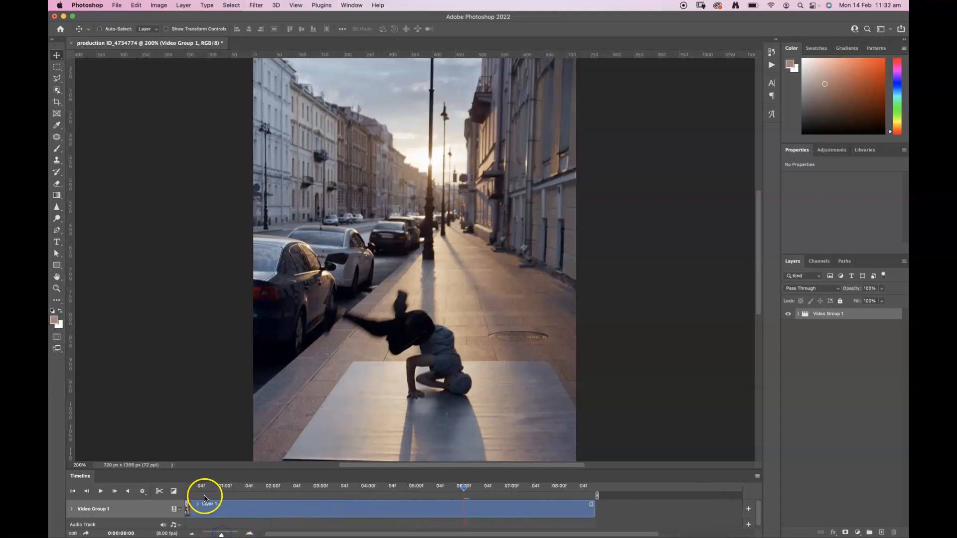
pyautogui.moveTo(221, 534); pyautogui.dragTo(220, 534)
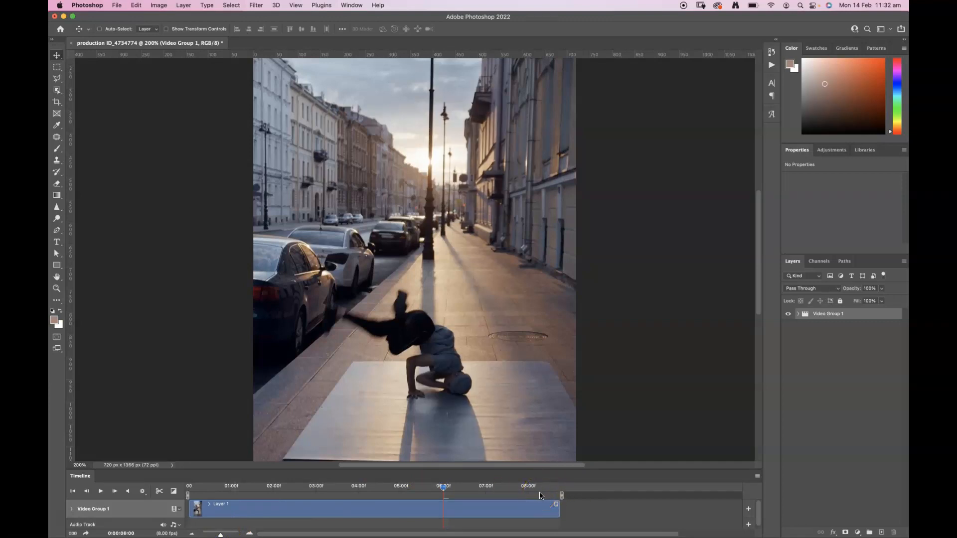
pyautogui.click(101, 491)
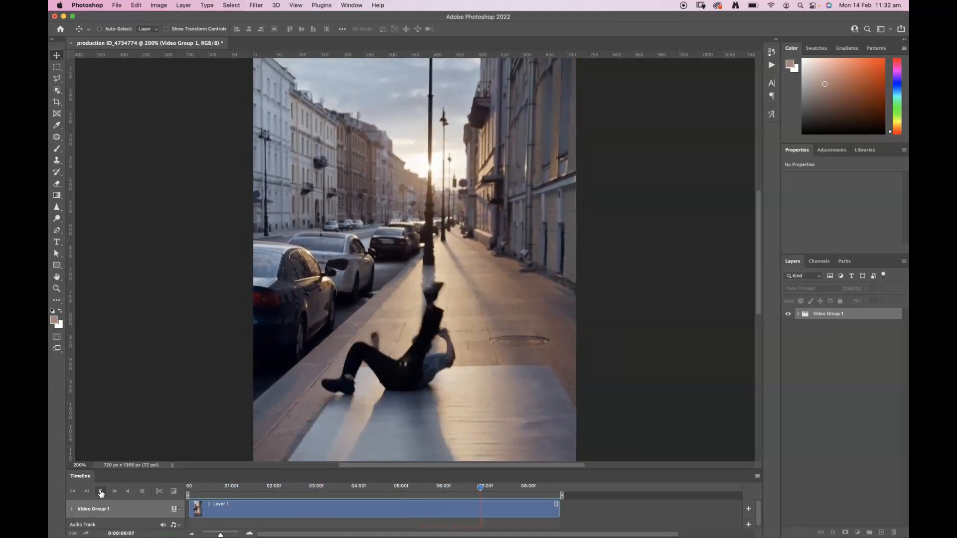
pyautogui.click(73, 491)
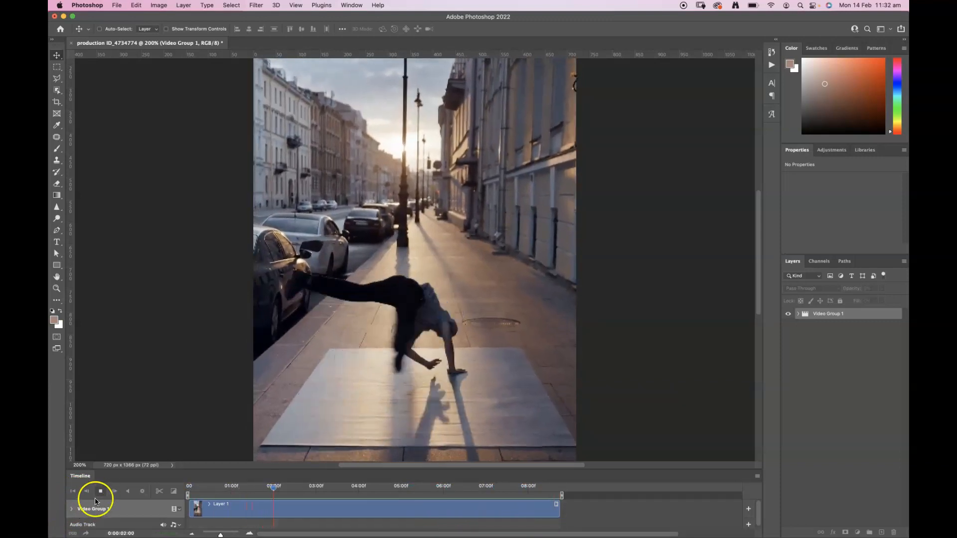
pyautogui.click(96, 498)
pyautogui.click(173, 476)
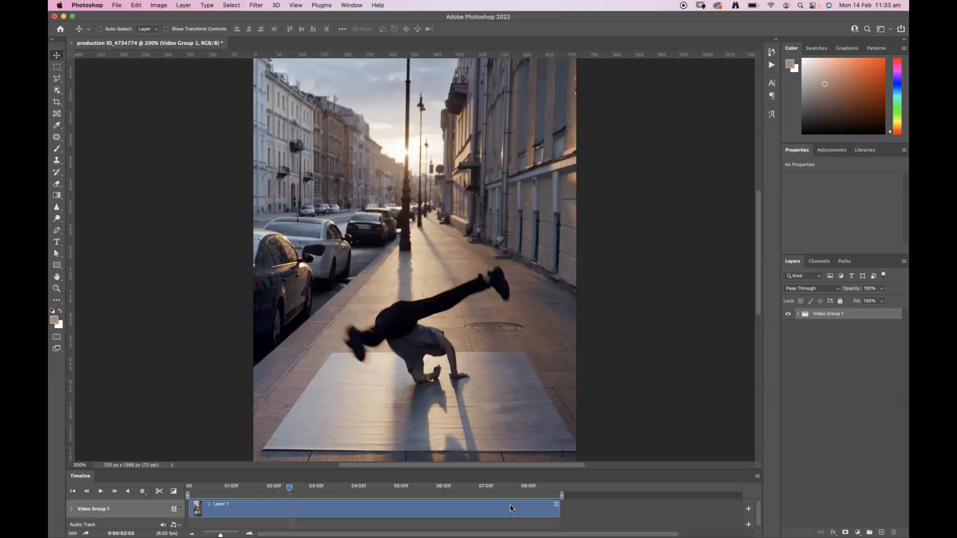
# Step: Crop the video canvas to a 1:1 square of 720 × 720 px around the dancer
pyautogui.click(57, 103)
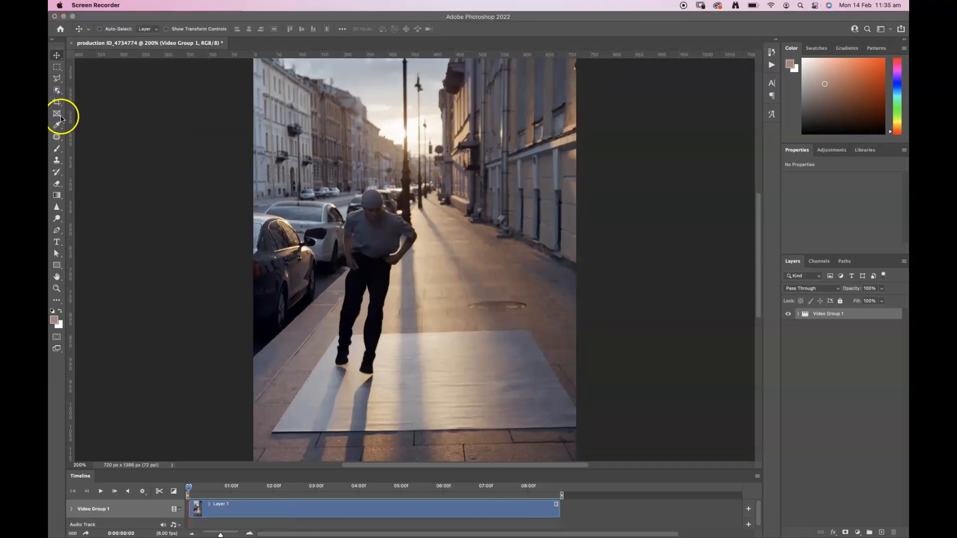
pyautogui.click(56, 103)
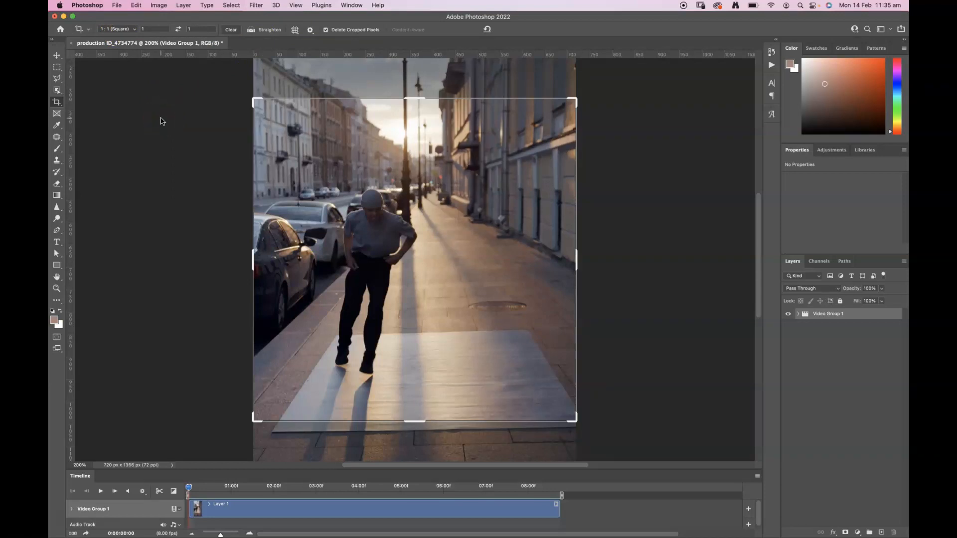
pyautogui.click(281, 133)
pyautogui.click(517, 29)
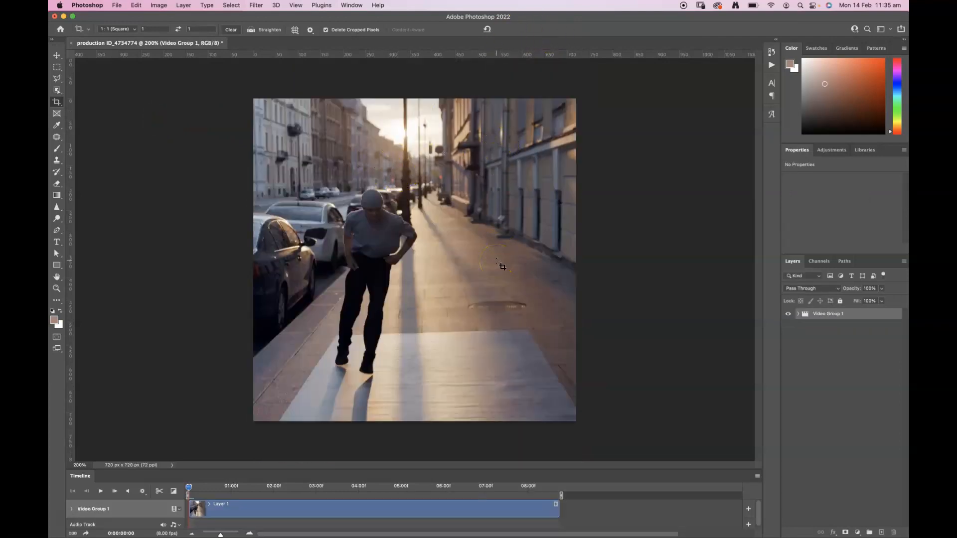
# Step: Shorten the work area and the Layer 1 clip to end at 0:00:03:04, and play the trimmed video
pyautogui.moveTo(264, 479); pyautogui.dragTo(192, 504)
pyautogui.moveTo(188, 487); pyautogui.dragTo(338, 475)
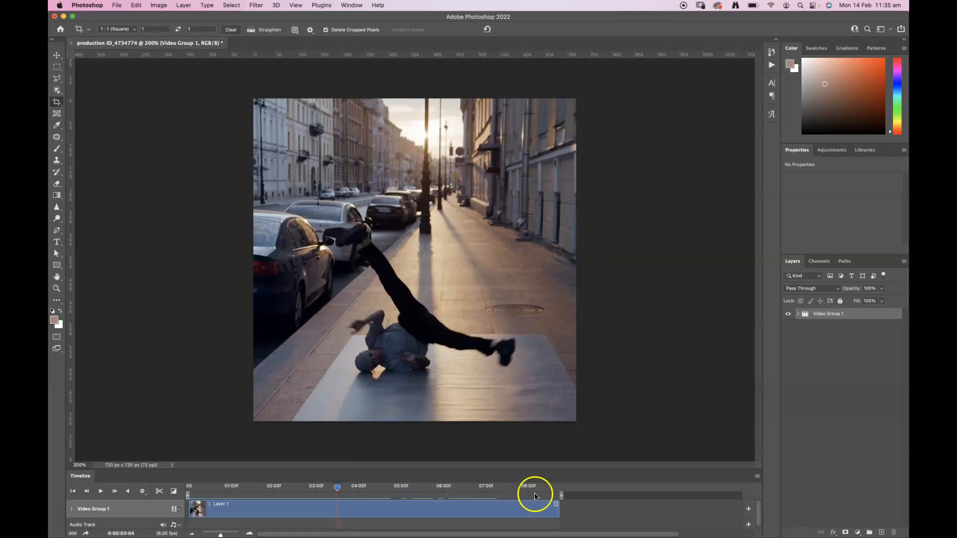
pyautogui.moveTo(560, 497); pyautogui.dragTo(352, 501)
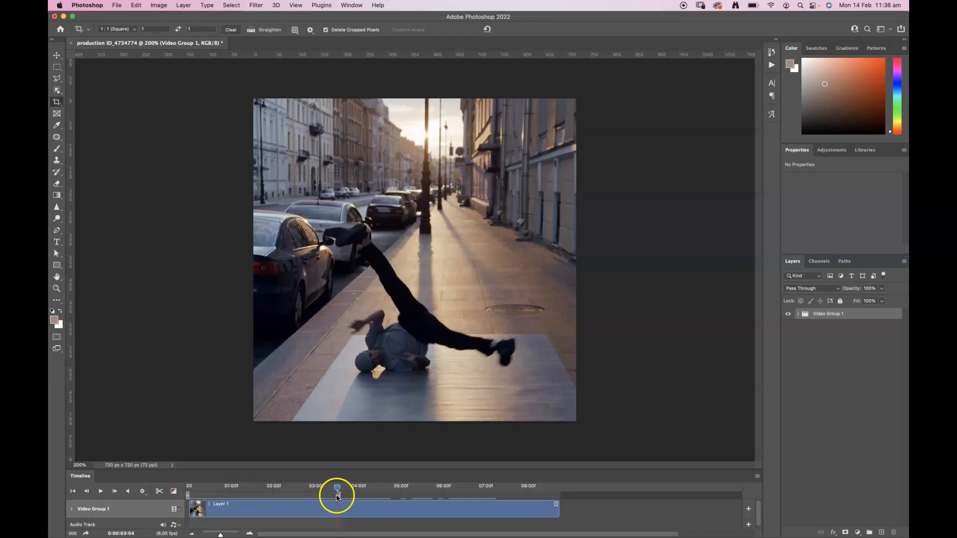
pyautogui.moveTo(558, 505); pyautogui.dragTo(335, 516)
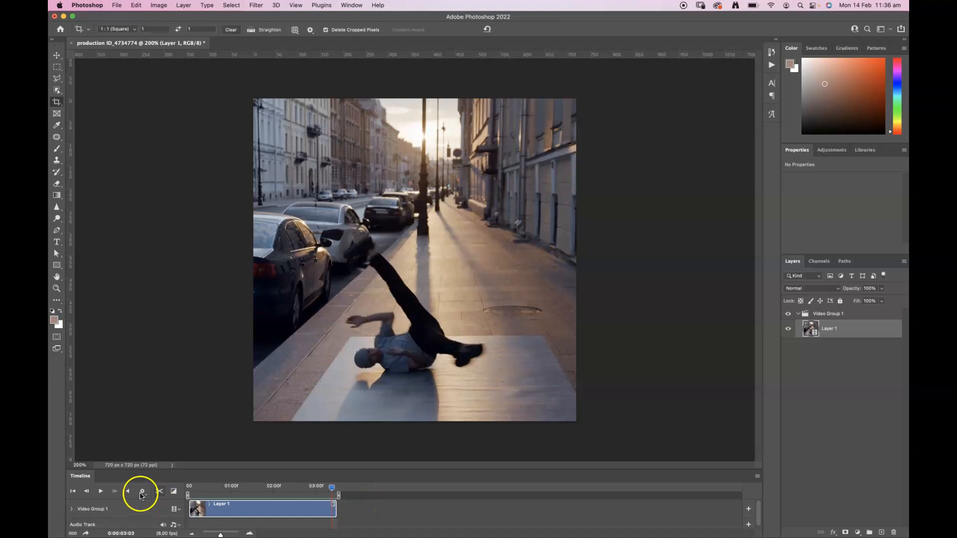
pyautogui.click(100, 492)
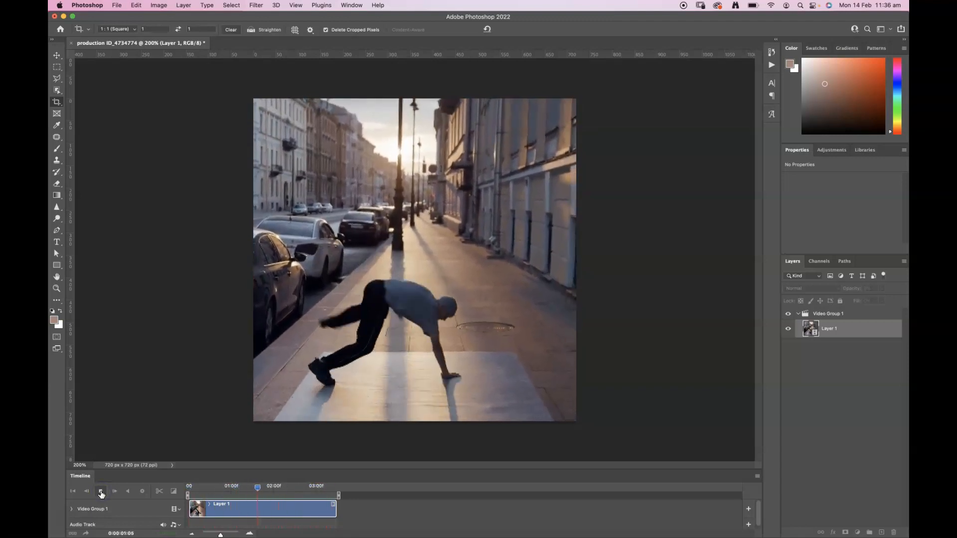
# Step: Stop playback at the first frame of the timeline and add a new blank video layer above the collapsed Video Group 1
pyautogui.click(100, 492)
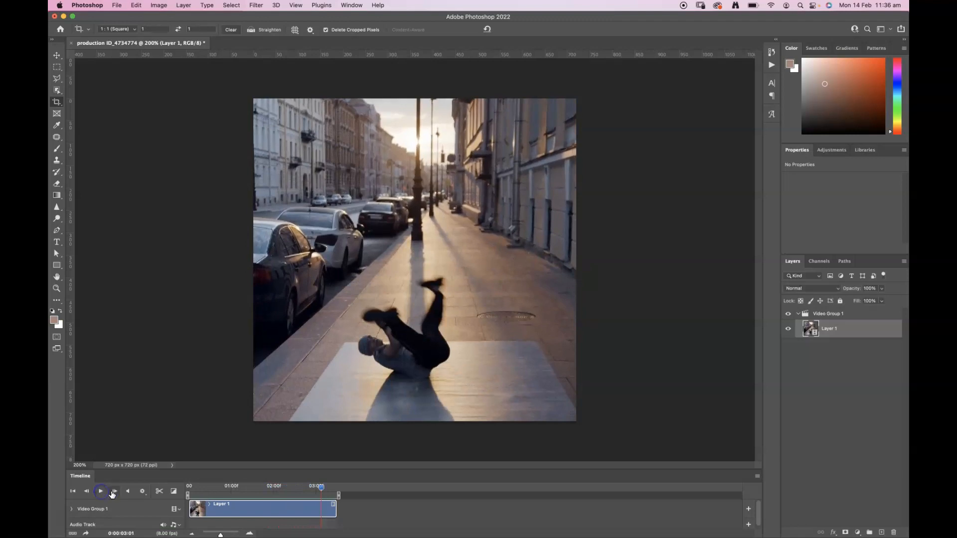
pyautogui.moveTo(321, 487); pyautogui.dragTo(184, 492)
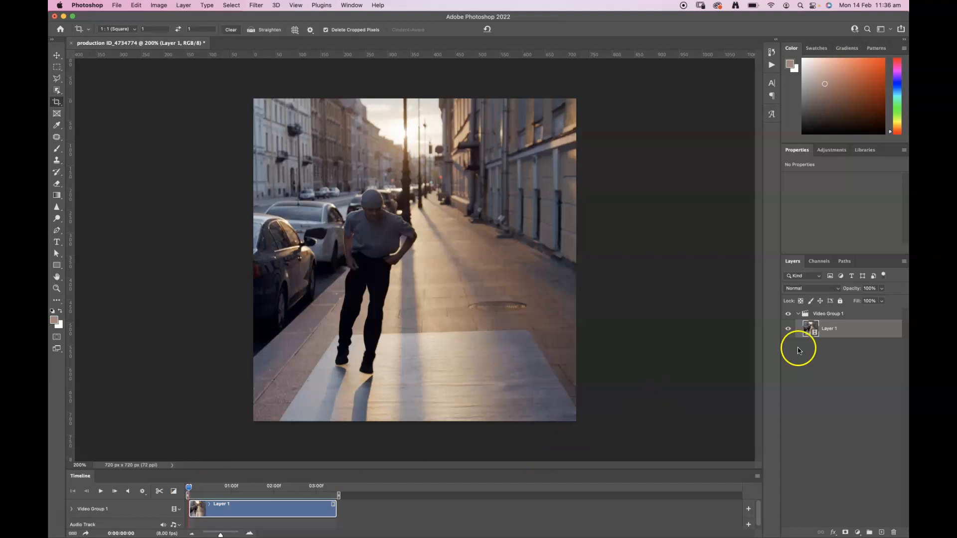
pyautogui.click(798, 314)
pyautogui.click(836, 314)
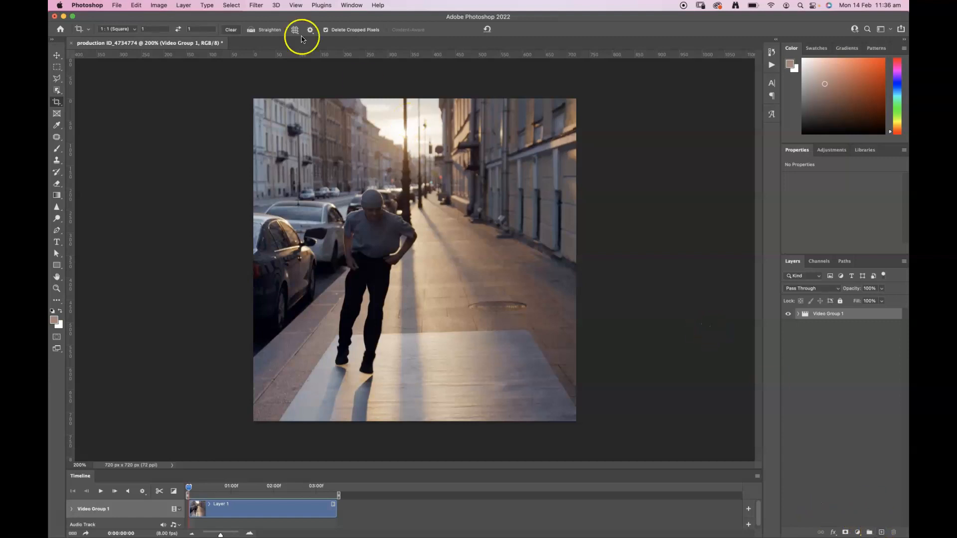
pyautogui.click(184, 5)
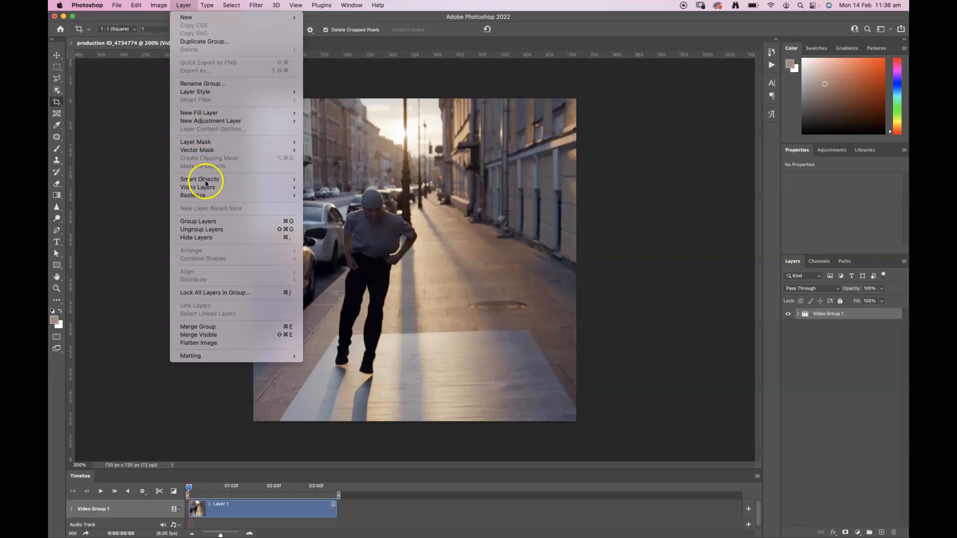
pyautogui.moveTo(205, 188)
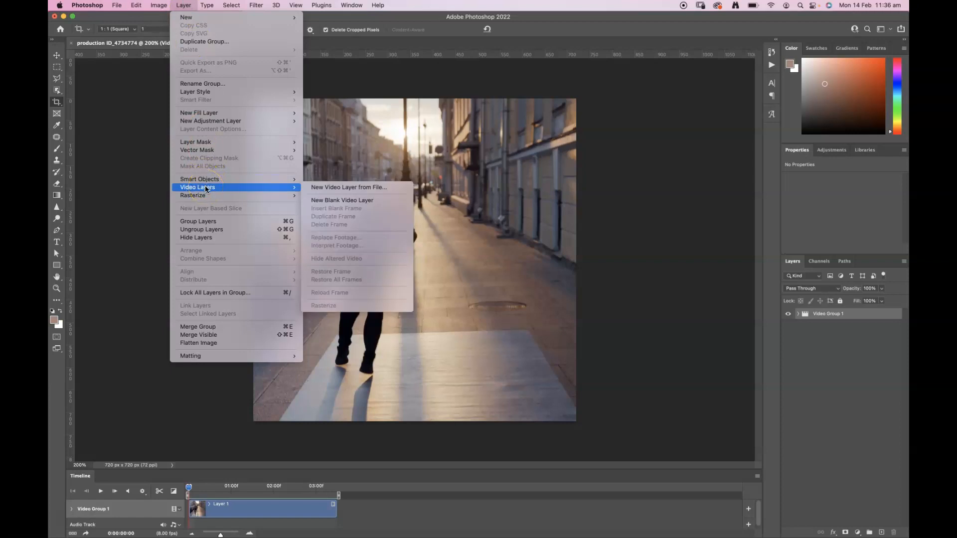
pyautogui.click(359, 200)
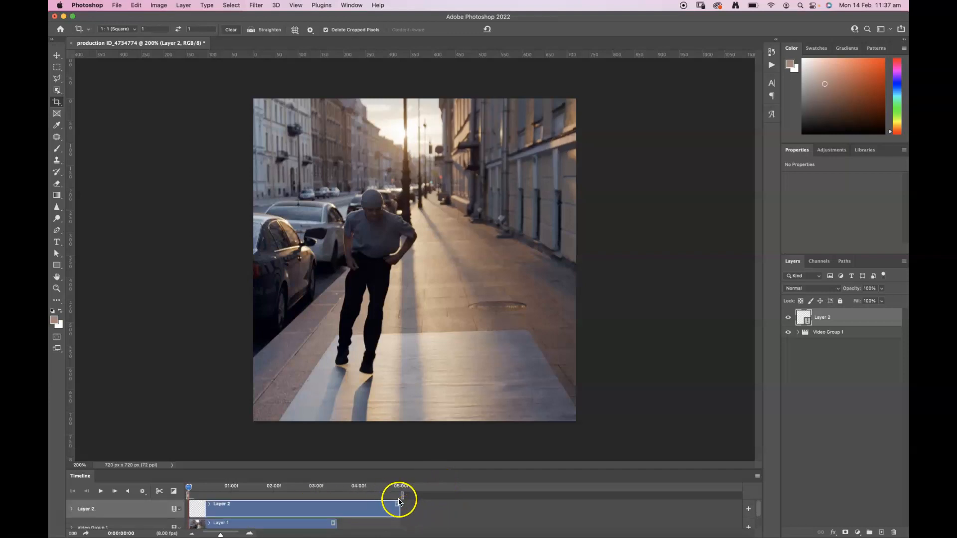
# Step: Trim the Layer 2 clip to end with the Layer 1 clip, and rename the layer "trace - rotoscope"
pyautogui.moveTo(397, 505); pyautogui.dragTo(337, 512)
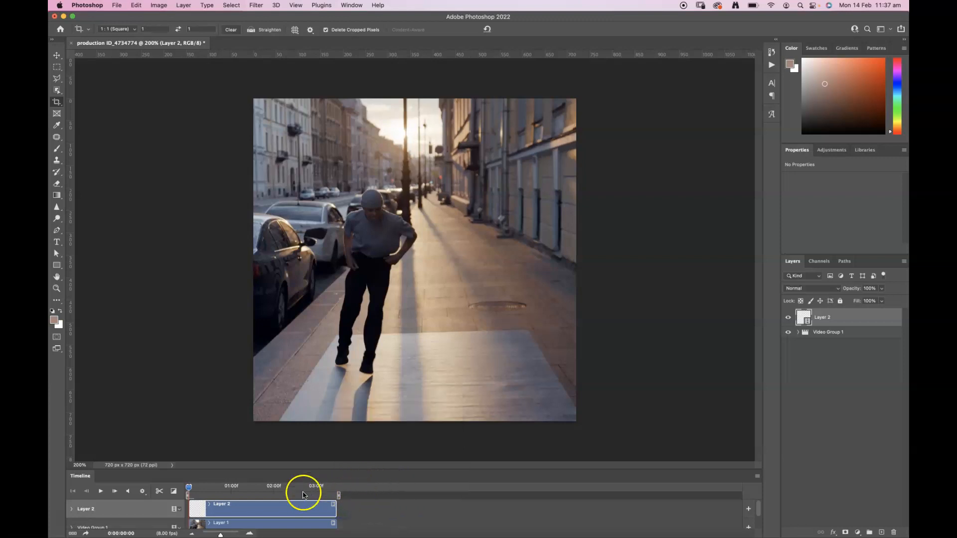
pyautogui.moveTo(326, 468); pyautogui.dragTo(325, 420)
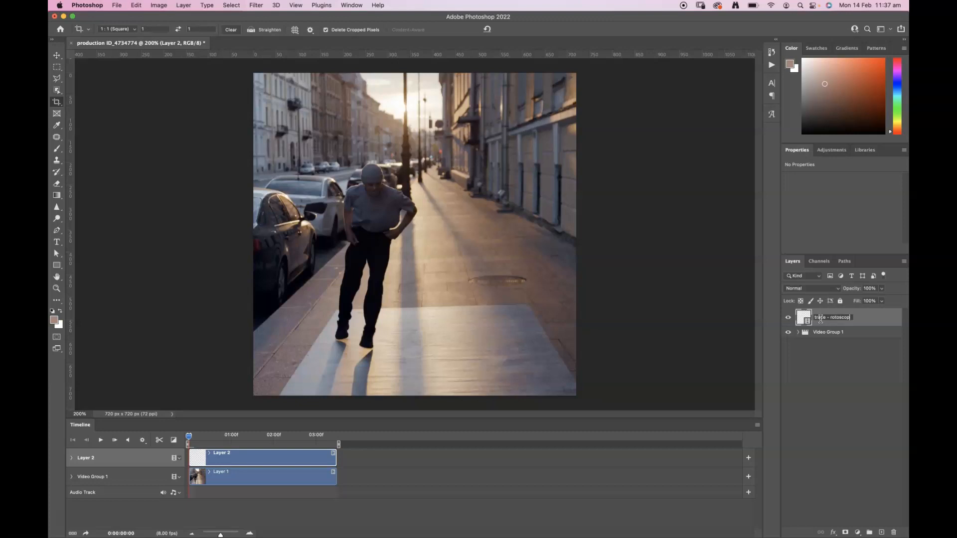
pyautogui.click(867, 383)
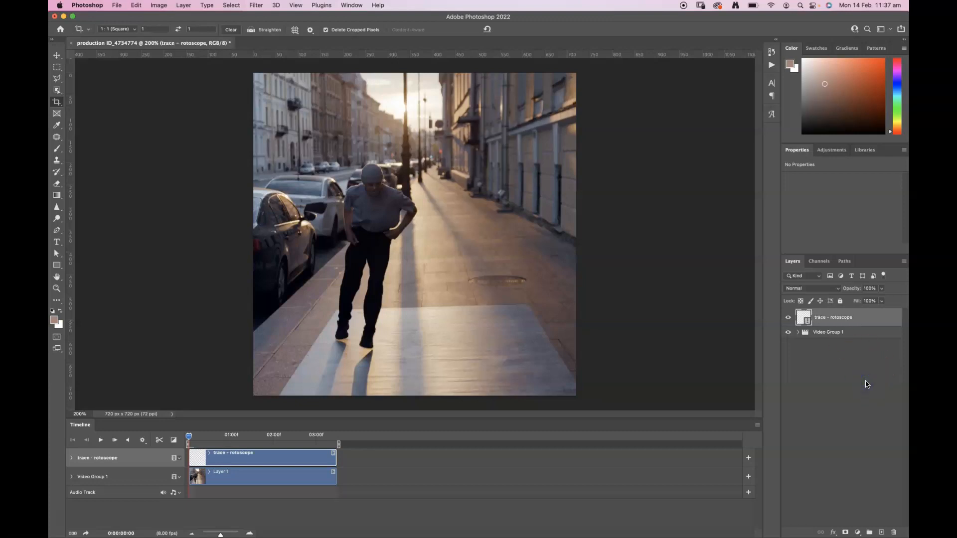
# Step: Activate the Brush tool and reduce the opacity of Video Group 1 to 68%
pyautogui.click(788, 318)
pyautogui.click(56, 149)
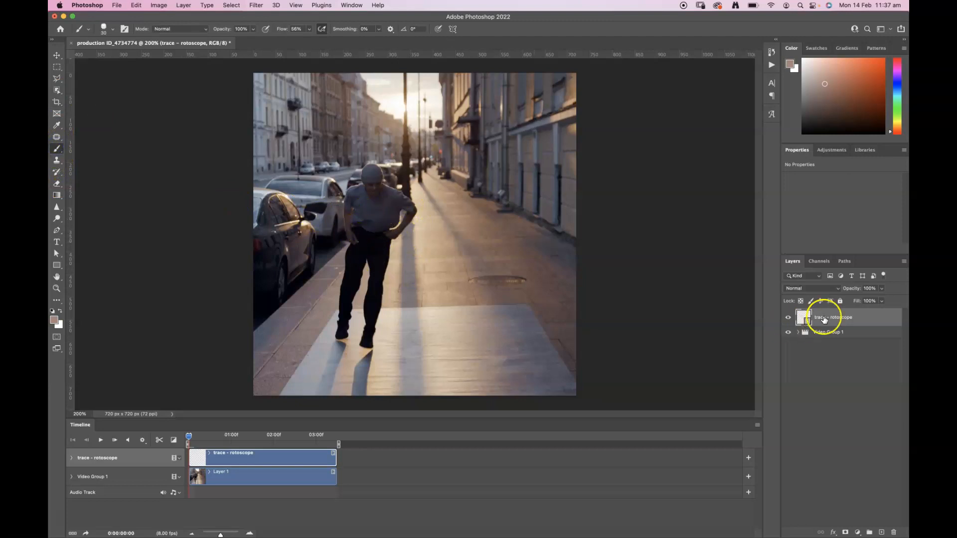
pyautogui.moveTo(190, 437); pyautogui.dragTo(145, 458)
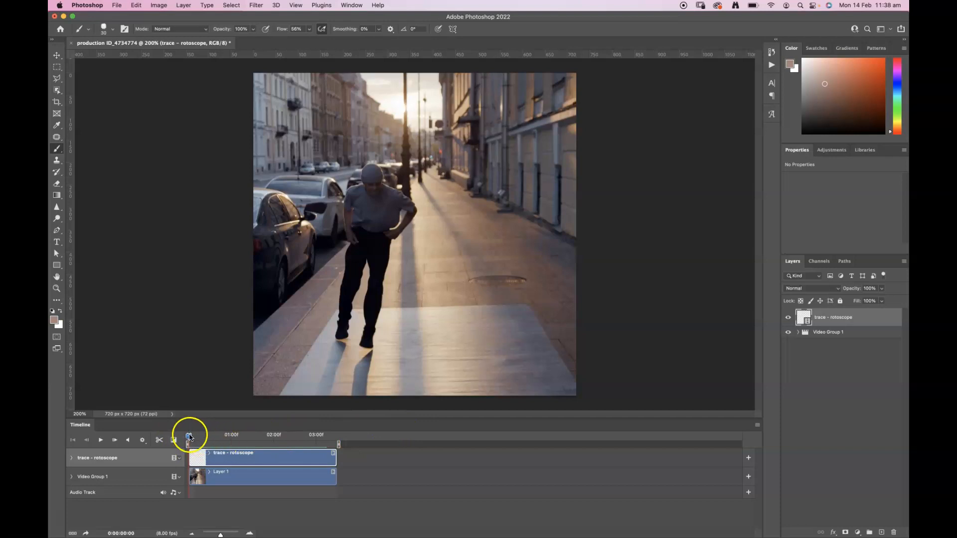
pyautogui.click(242, 480)
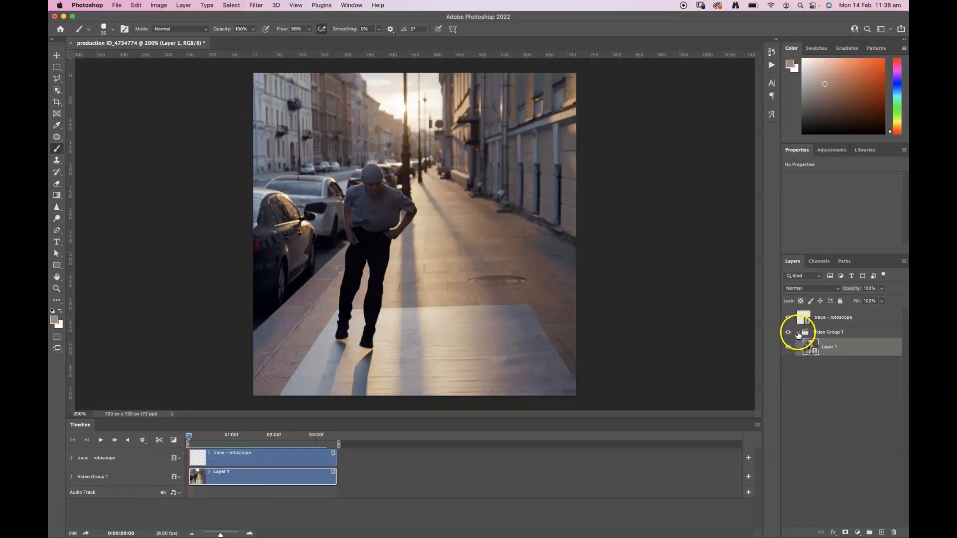
pyautogui.click(798, 332)
pyautogui.click(821, 334)
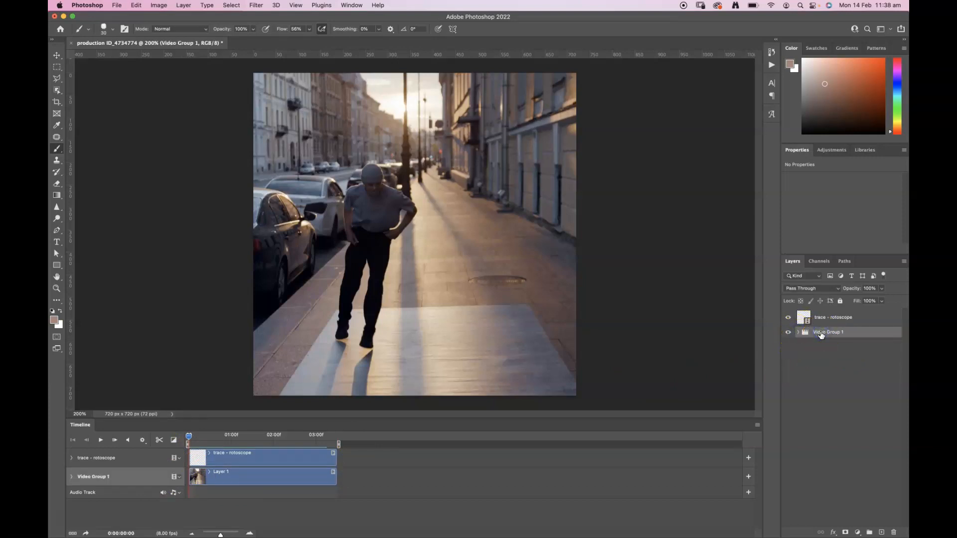
pyautogui.click(881, 289)
pyautogui.moveTo(870, 301); pyautogui.dragTo(869, 301)
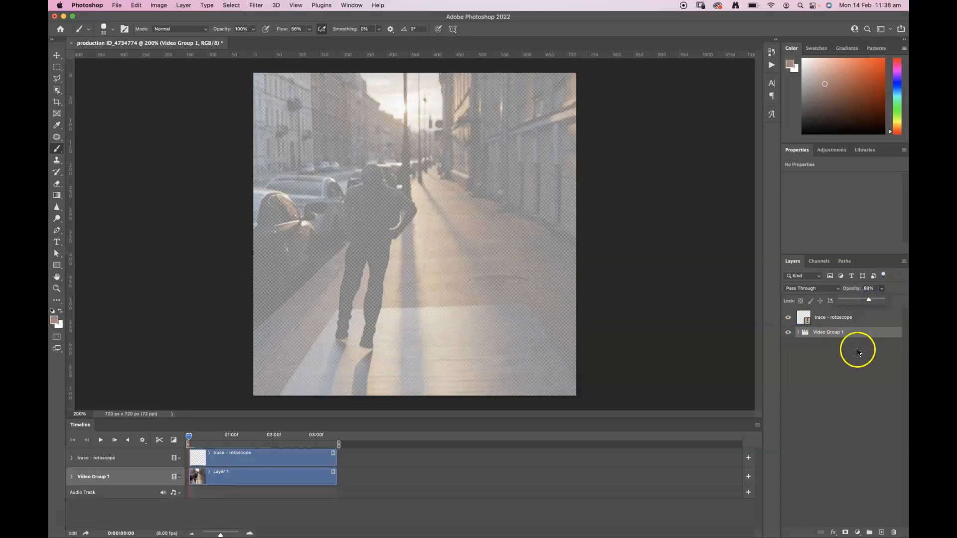
pyautogui.click(826, 351)
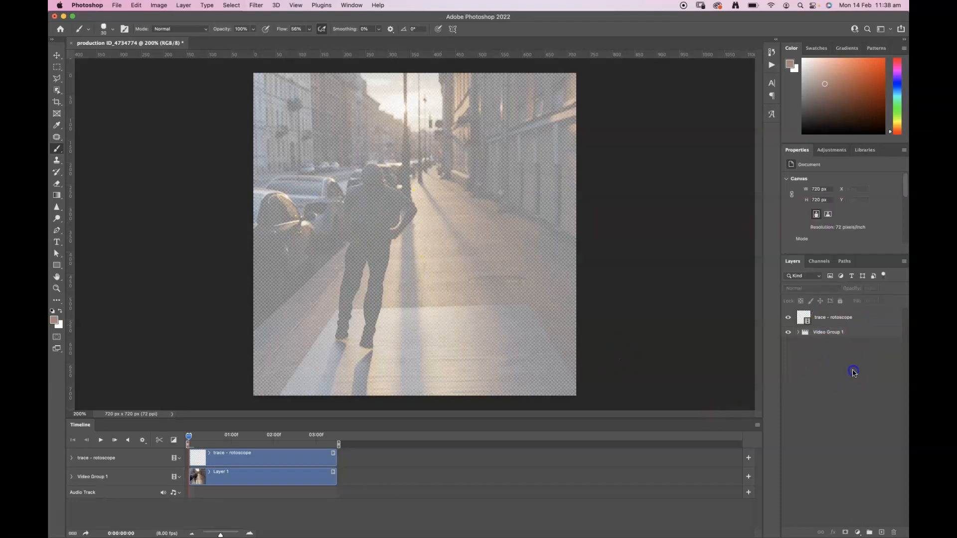
# Step: Add a white Solid Color fill layer and place it below Video Group 1
pyautogui.click(857, 532)
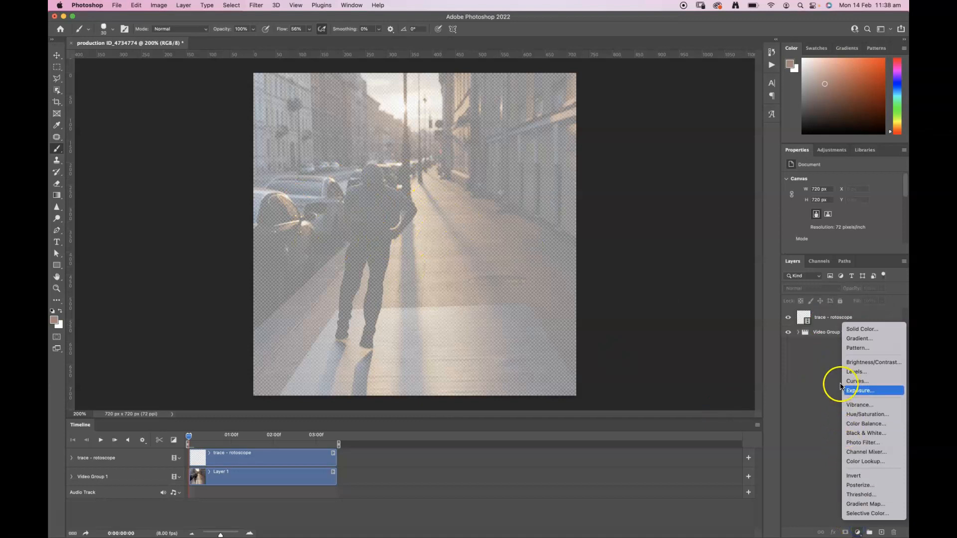
pyautogui.click(852, 329)
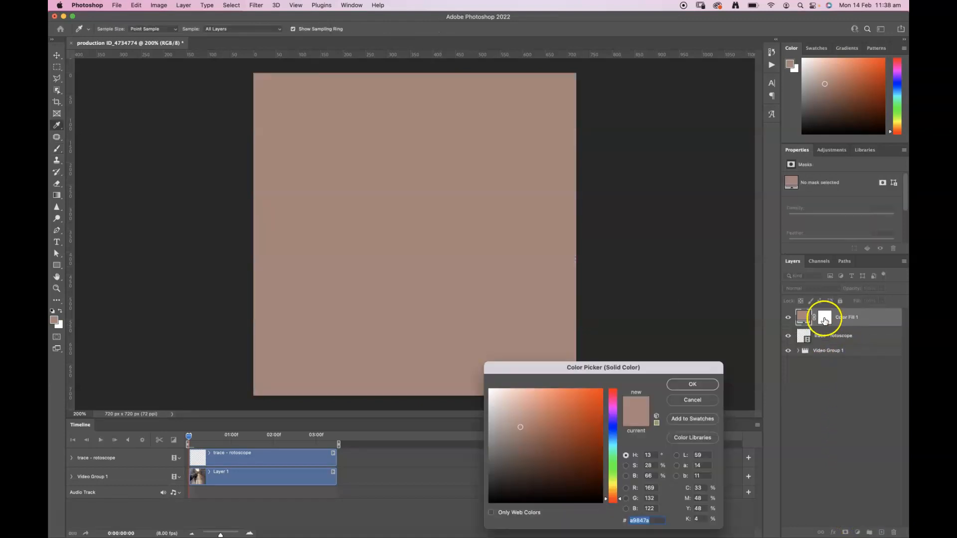
pyautogui.moveTo(523, 413); pyautogui.dragTo(420, 367)
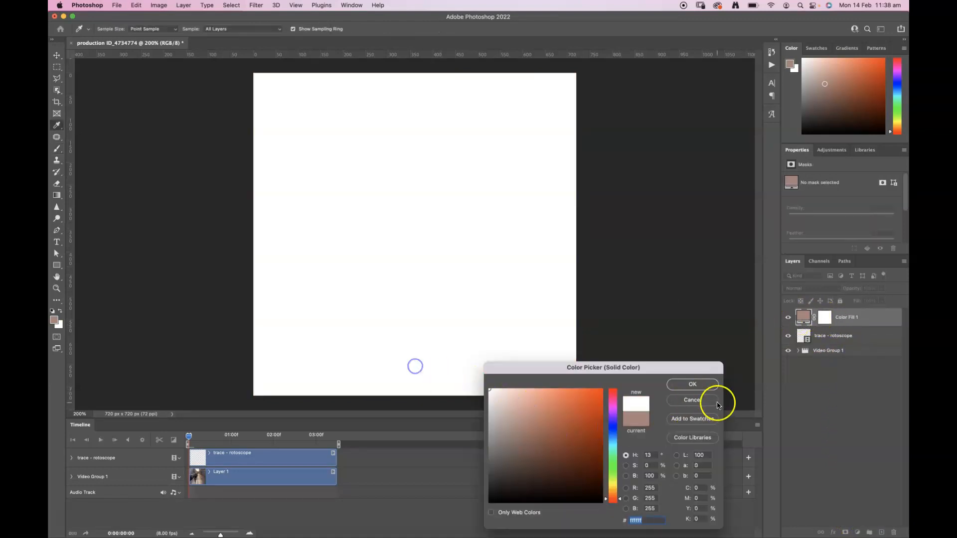
pyautogui.click(692, 385)
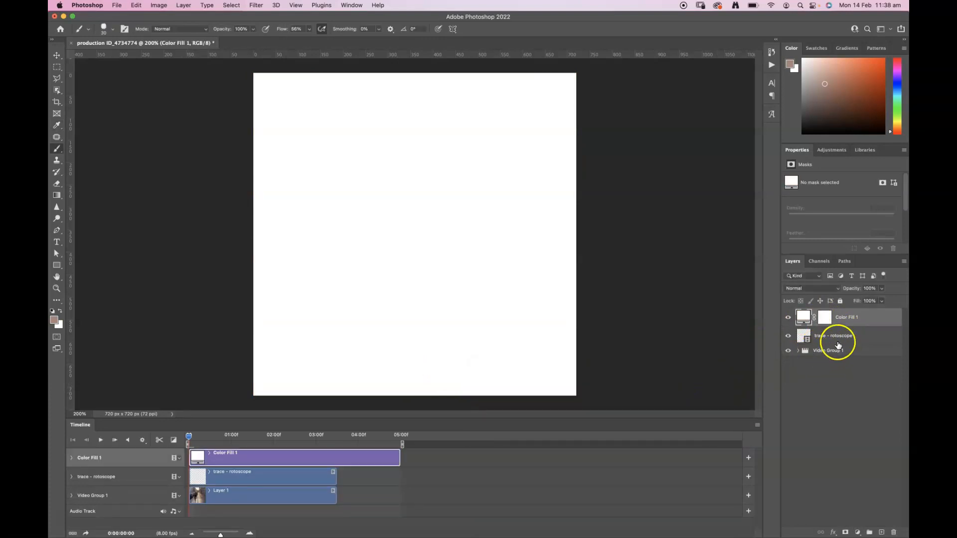
pyautogui.moveTo(852, 316); pyautogui.dragTo(853, 360)
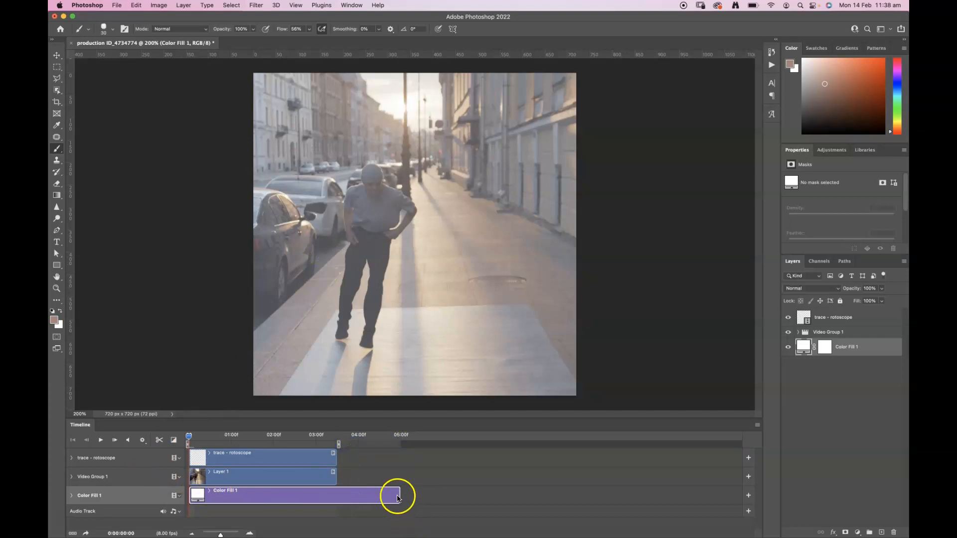
# Step: Trim the Color Fill 1 clip to end with the Layer 1 clip, and reselect the trace - rotoscope layer
pyautogui.moveTo(399, 495); pyautogui.dragTo(334, 494)
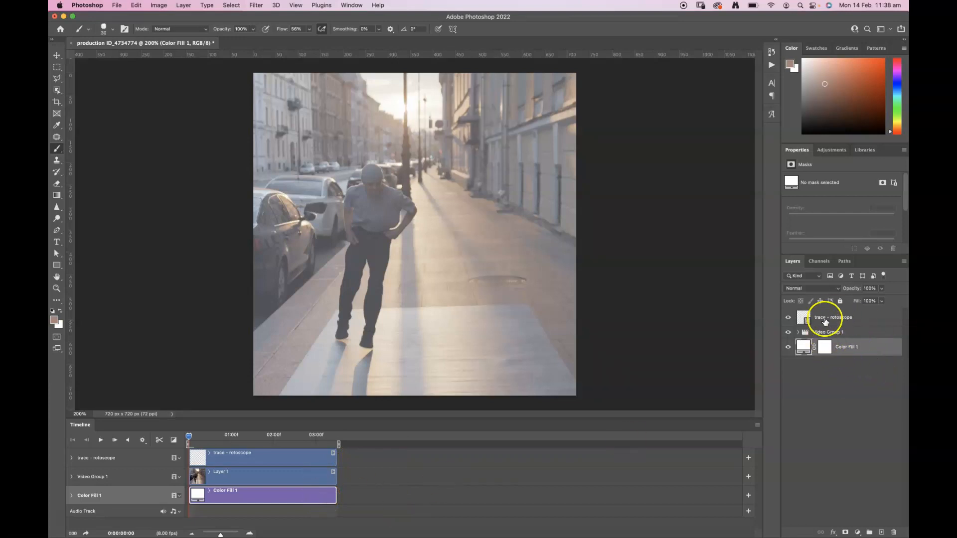
pyautogui.click(823, 321)
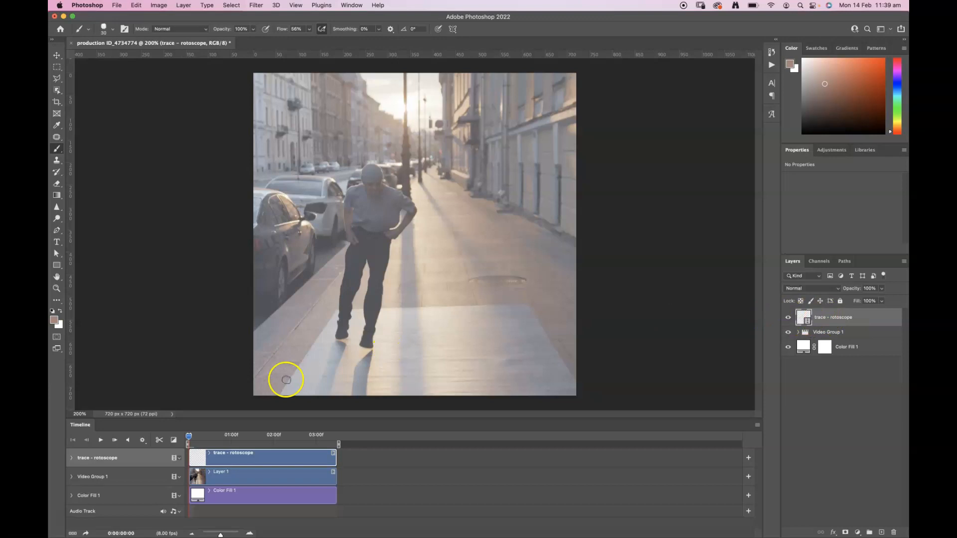
pyautogui.moveTo(189, 436)
pyautogui.mouseDown()
pyautogui.moveTo(254, 438)
pyautogui.moveTo(174, 440)
pyautogui.moveTo(289, 452)
pyautogui.moveTo(184, 458)
pyautogui.moveTo(307, 450)
pyautogui.moveTo(180, 444)
pyautogui.mouseUp()
# Step: Step forward and back through the opening frames of the video to examine the dancer's motion frame by frame, ending on the first frame
pyautogui.click(113, 439)
pyautogui.click(113, 440)
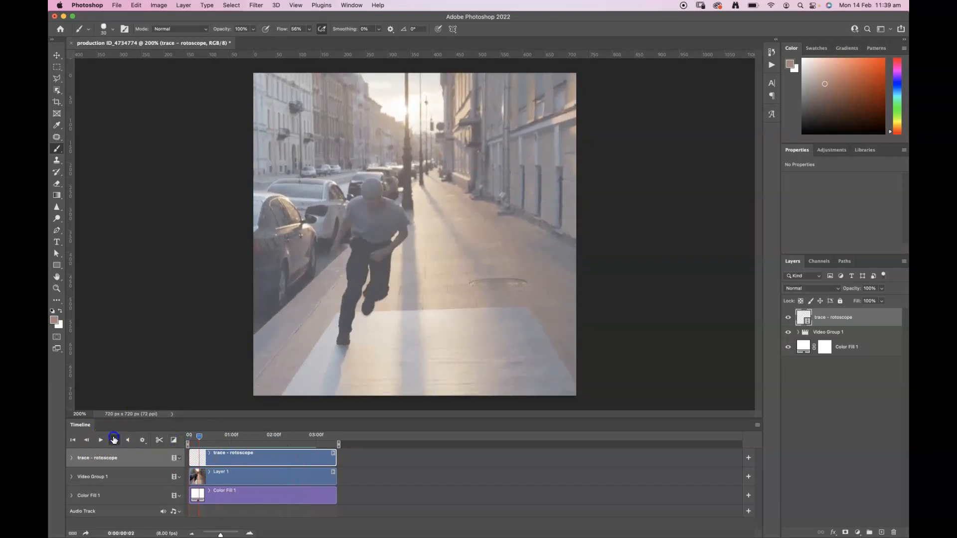
pyautogui.click(113, 438)
pyautogui.click(113, 439)
pyautogui.click(113, 439)
pyautogui.click(114, 439)
pyautogui.click(89, 441)
pyautogui.click(89, 441)
pyautogui.click(89, 441)
pyautogui.click(89, 441)
pyautogui.click(88, 440)
pyautogui.click(89, 441)
pyautogui.click(102, 441)
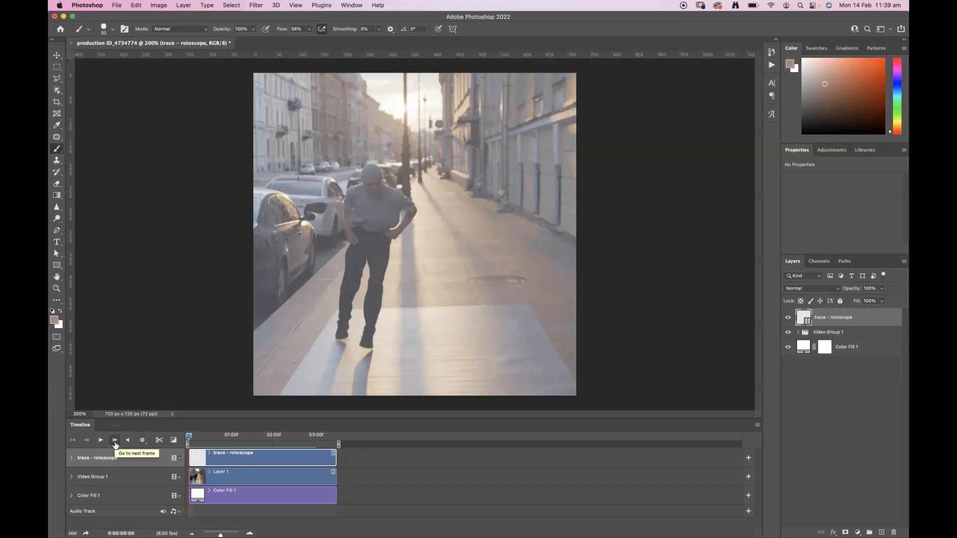
pyautogui.click(115, 441)
pyautogui.click(115, 441)
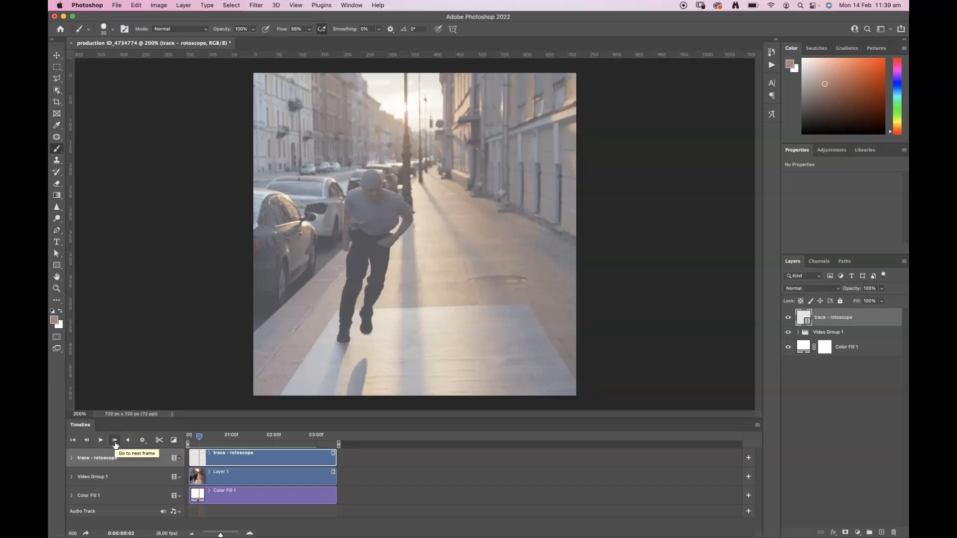
pyautogui.click(115, 441)
pyautogui.press('Right')
pyautogui.press('Right')
pyautogui.press('Right')
pyautogui.press('Left')
pyautogui.press('Left')
pyautogui.press('Left')
pyautogui.press('Left')
pyautogui.press('Left')
pyautogui.press('Left')
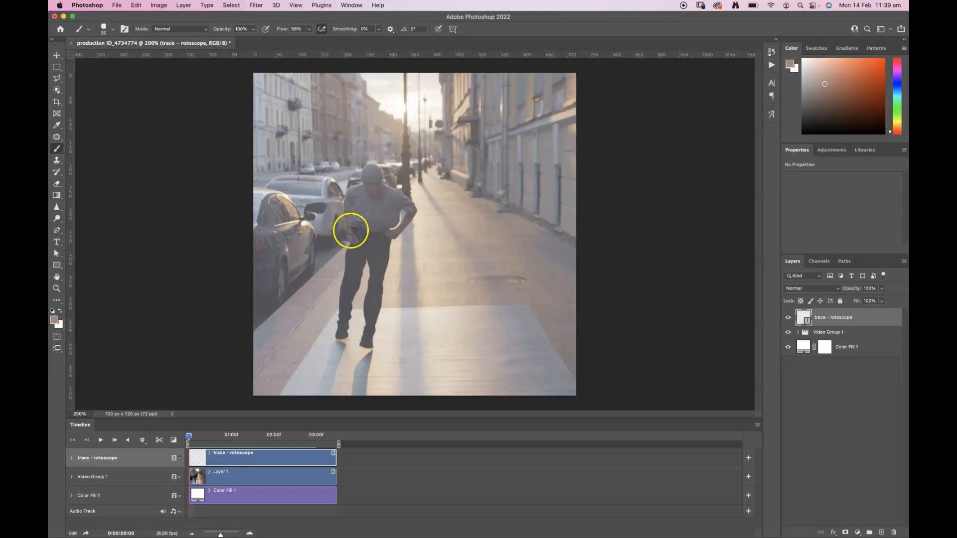
# Step: Trace the dancer's outline on the first frame of the trace - rotoscope layer with a black 15 px brush
pyautogui.press('[')
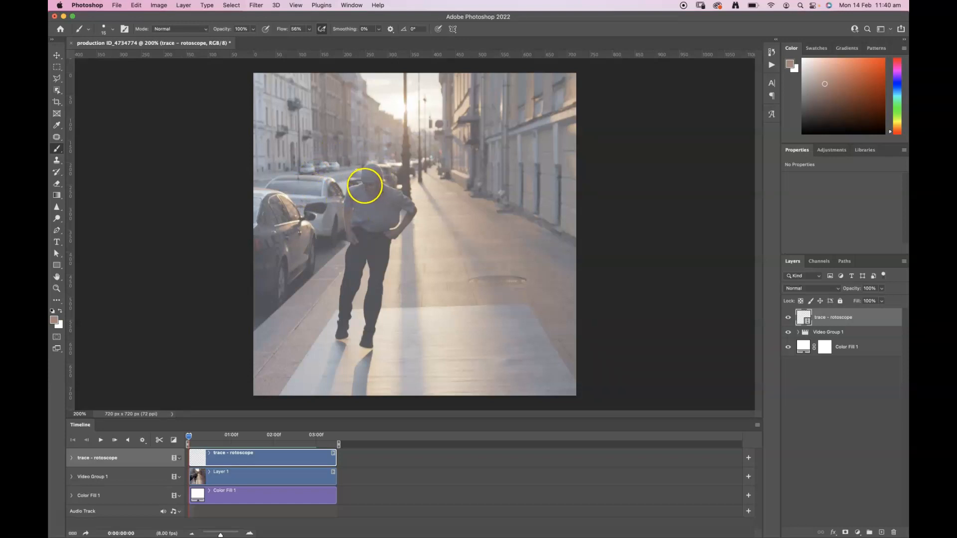
pyautogui.moveTo(366, 196); pyautogui.dragTo(378, 188)
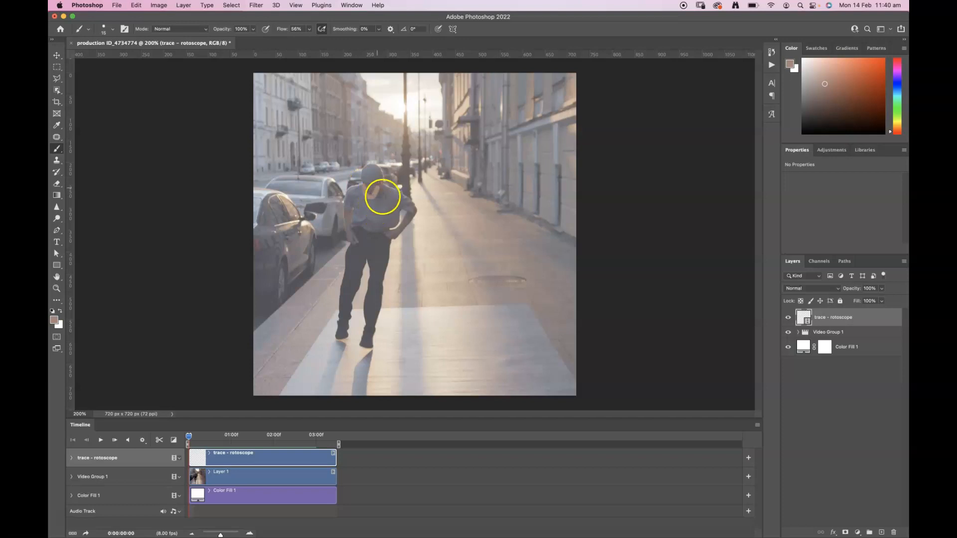
pyautogui.press('super+z')
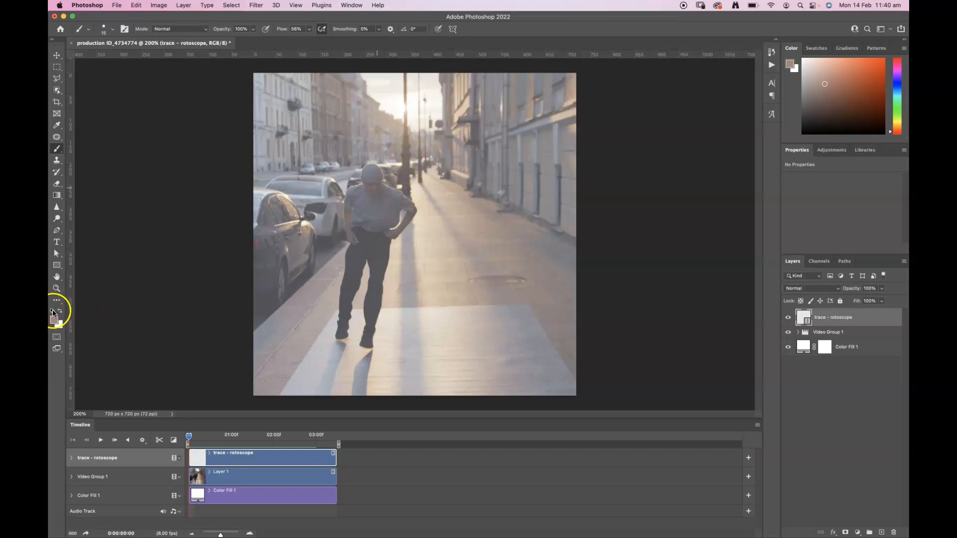
pyautogui.click(52, 310)
pyautogui.moveTo(368, 191); pyautogui.dragTo(378, 191)
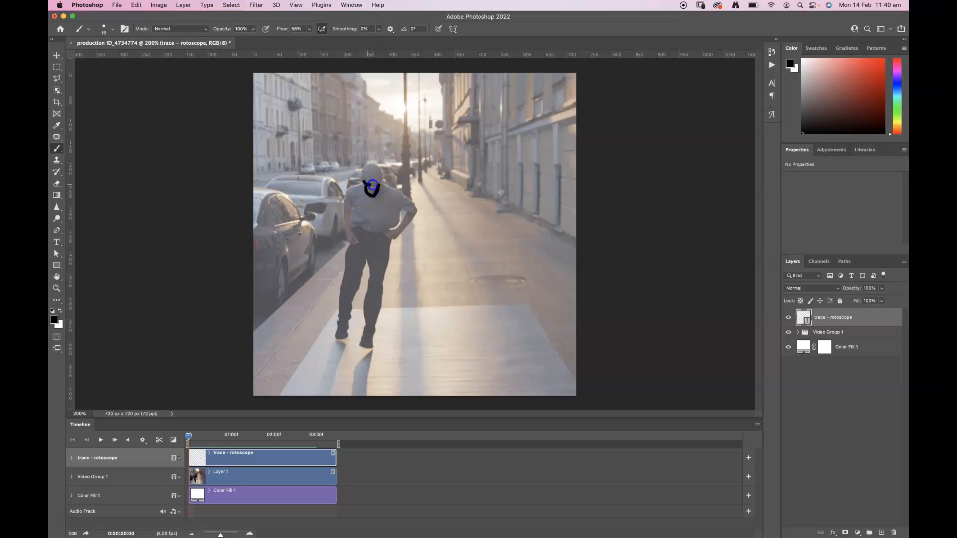
pyautogui.moveTo(375, 165)
pyautogui.mouseDown()
pyautogui.moveTo(348, 212)
pyautogui.moveTo(366, 183)
pyautogui.moveTo(348, 192)
pyautogui.moveTo(349, 242)
pyautogui.moveTo(351, 214)
pyautogui.moveTo(386, 185)
pyautogui.moveTo(415, 213)
pyautogui.moveTo(390, 237)
pyautogui.moveTo(405, 214)
pyautogui.moveTo(361, 228)
pyautogui.moveTo(348, 205)
pyautogui.moveTo(410, 211)
pyautogui.mouseUp()
pyautogui.moveTo(353, 232)
pyautogui.mouseDown()
pyautogui.moveTo(385, 232)
pyautogui.moveTo(353, 254)
pyautogui.moveTo(350, 242)
pyautogui.moveTo(337, 338)
pyautogui.moveTo(349, 334)
pyautogui.moveTo(368, 263)
pyautogui.moveTo(361, 345)
pyautogui.moveTo(372, 346)
pyautogui.moveTo(386, 234)
pyautogui.mouseUp()
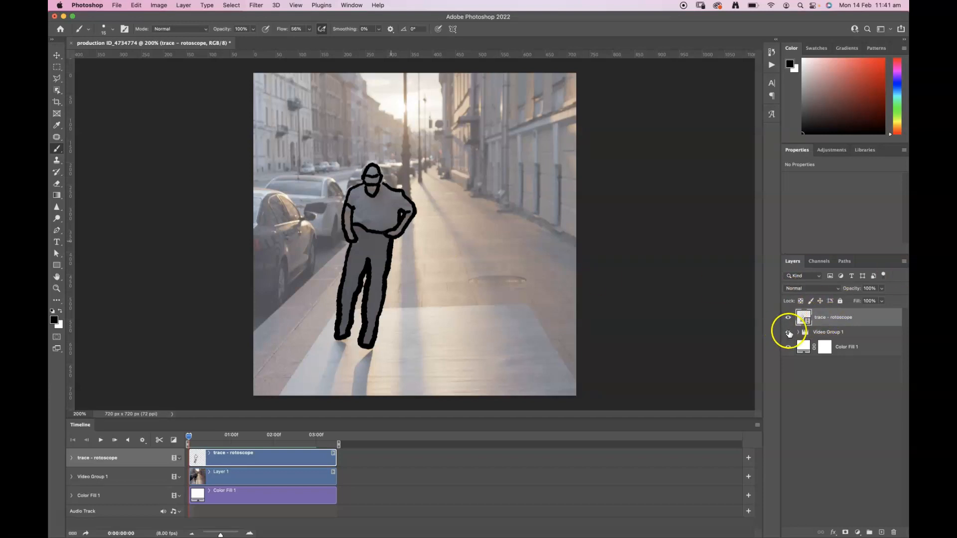
# Step: Toggle the visibility of Color Fill 1 and Video Group 1 to examine the traced outline with and without the footage
pyautogui.click(788, 347)
pyautogui.click(788, 348)
pyautogui.click(787, 333)
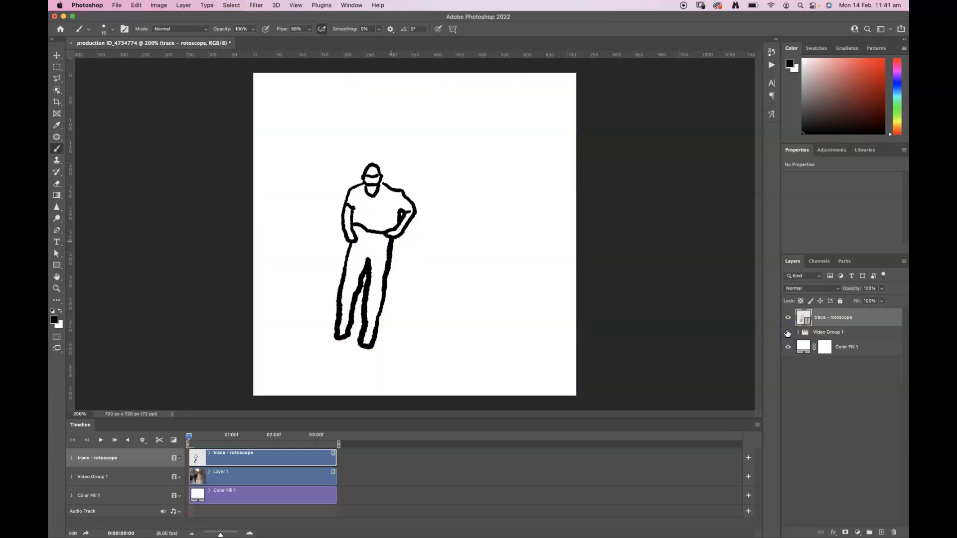
pyautogui.click(787, 333)
pyautogui.click(788, 333)
pyautogui.click(787, 332)
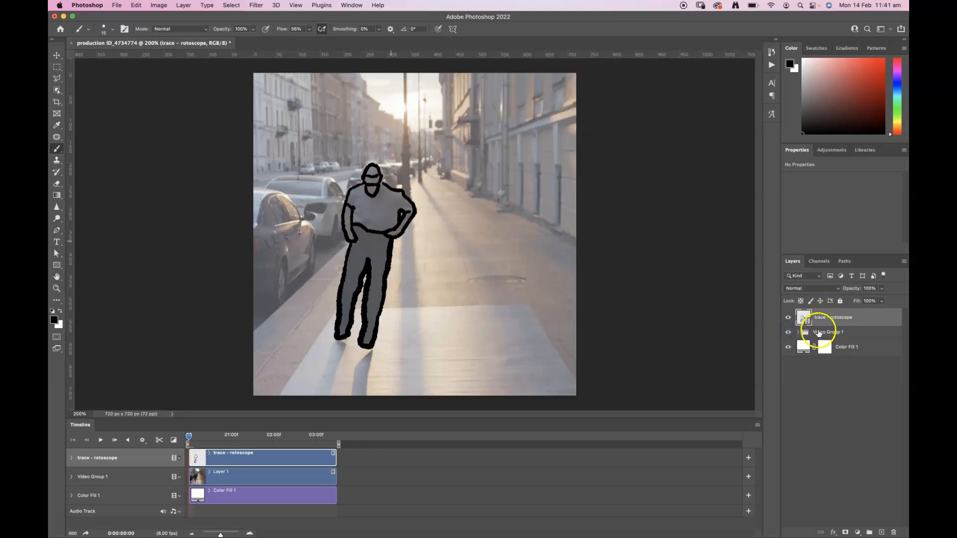
pyautogui.click(815, 334)
pyautogui.click(787, 332)
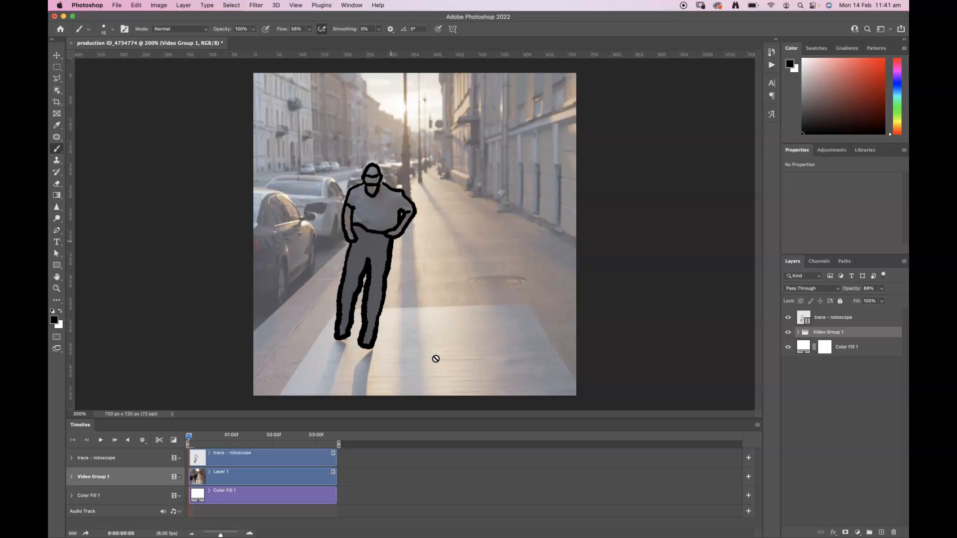
# Step: Step between the first two frames to compare them, ending on the second frame
pyautogui.press('Right')
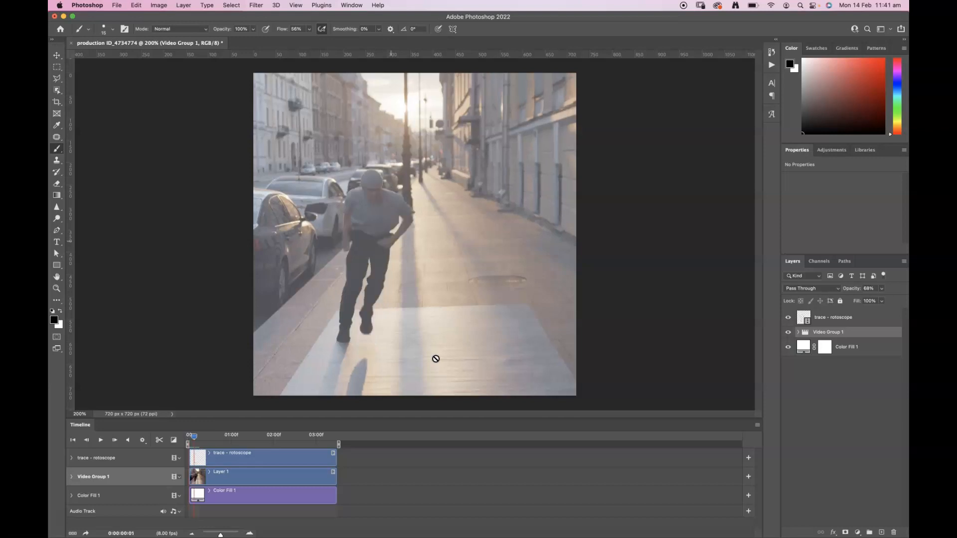
pyautogui.press('Left')
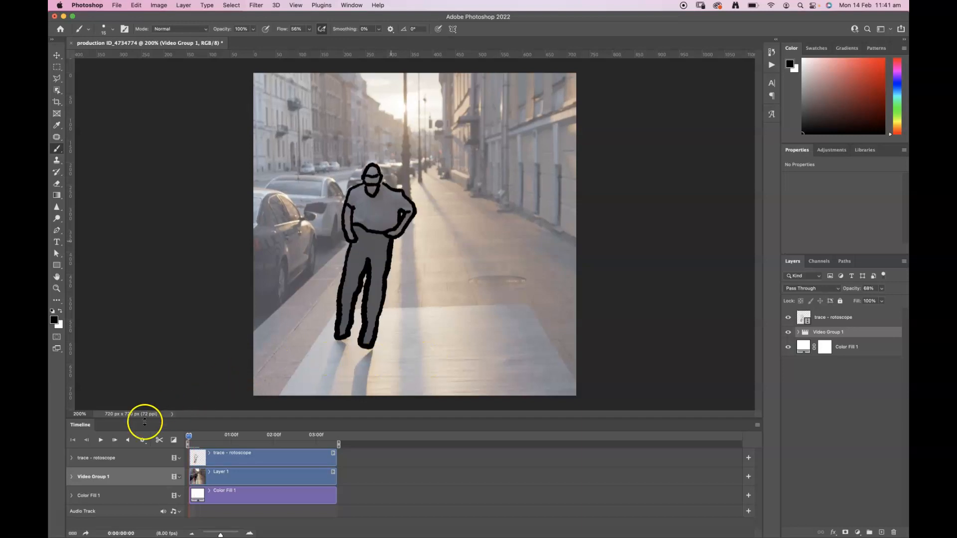
pyautogui.click(116, 441)
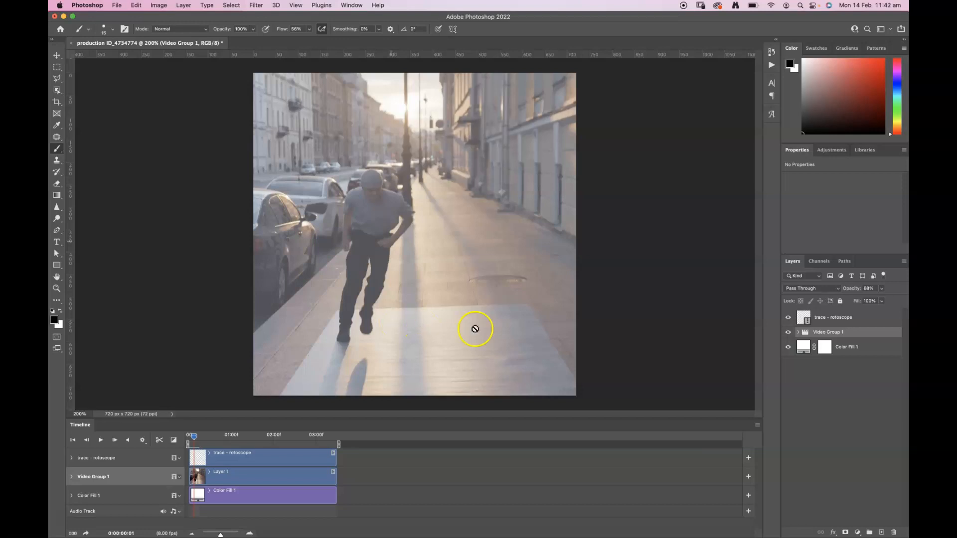
# Step: Turn on onion skins in the timeline, showing 1 frame before and 0 frames after
pyautogui.click(756, 426)
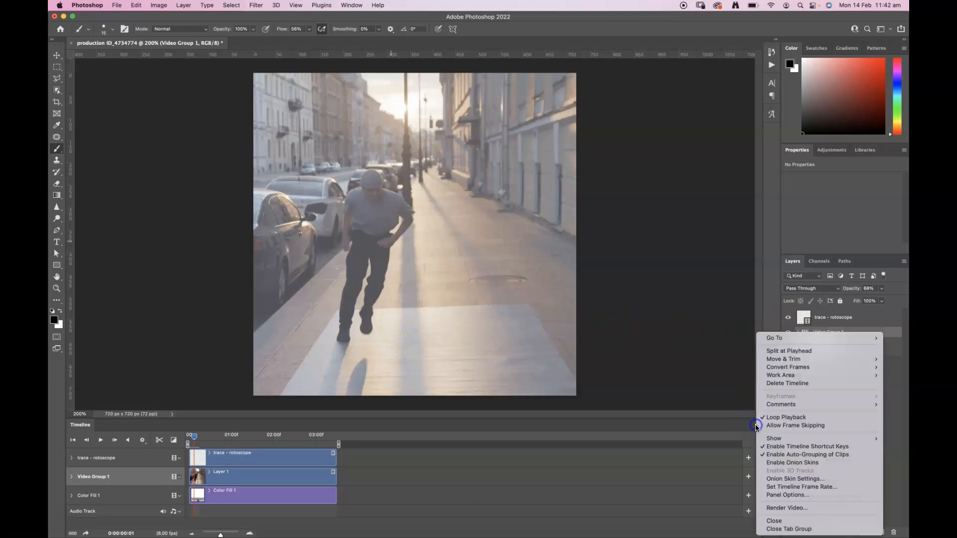
pyautogui.click(802, 479)
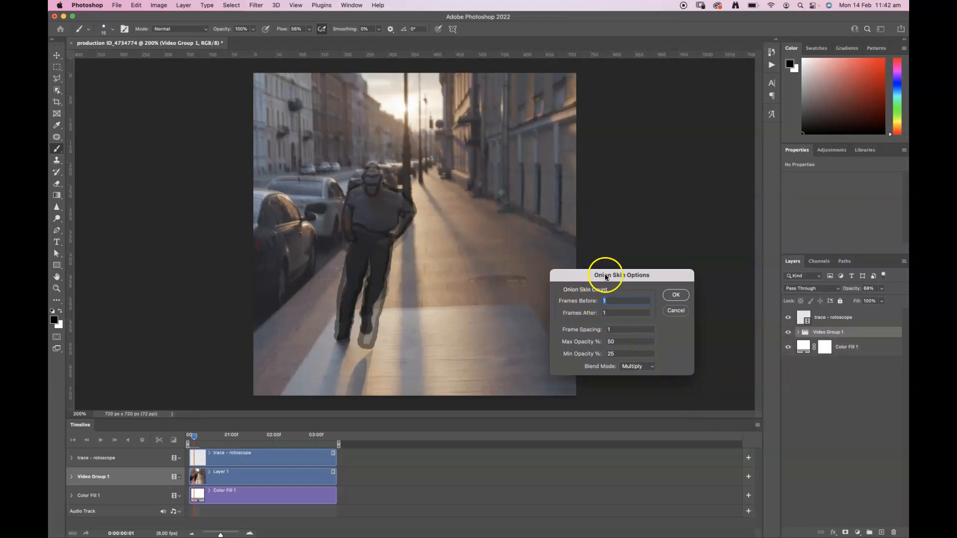
pyautogui.moveTo(596, 277); pyautogui.dragTo(642, 249)
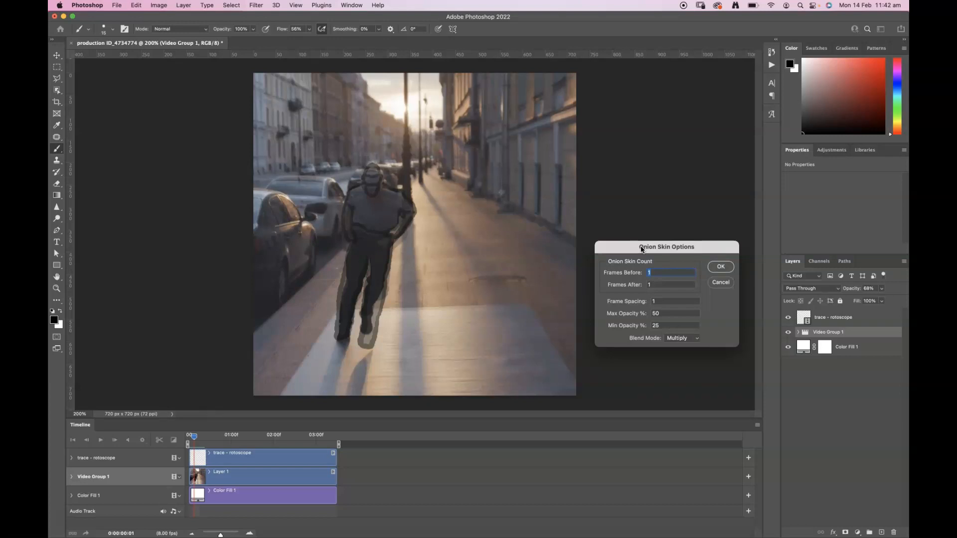
pyautogui.doubleClick(654, 284)
pyautogui.write('0')
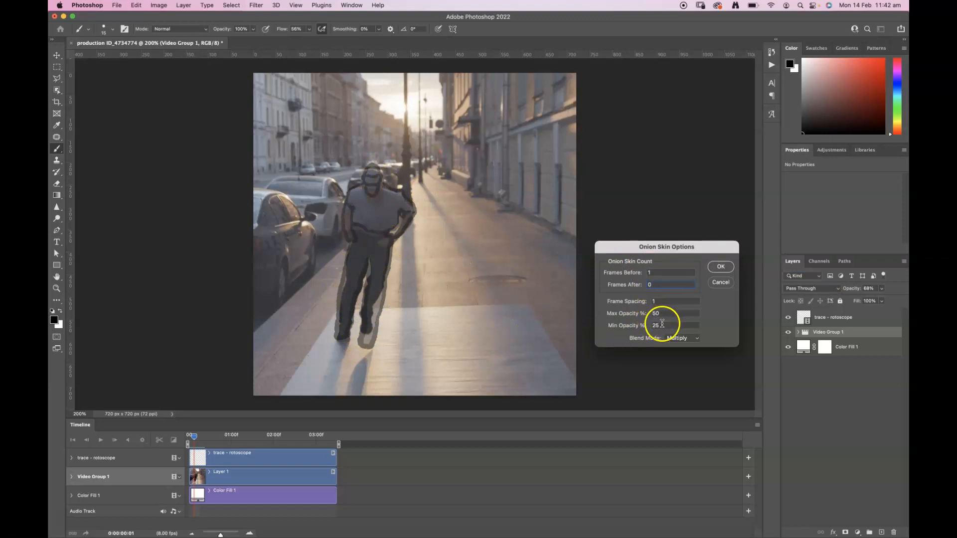
pyautogui.click(721, 267)
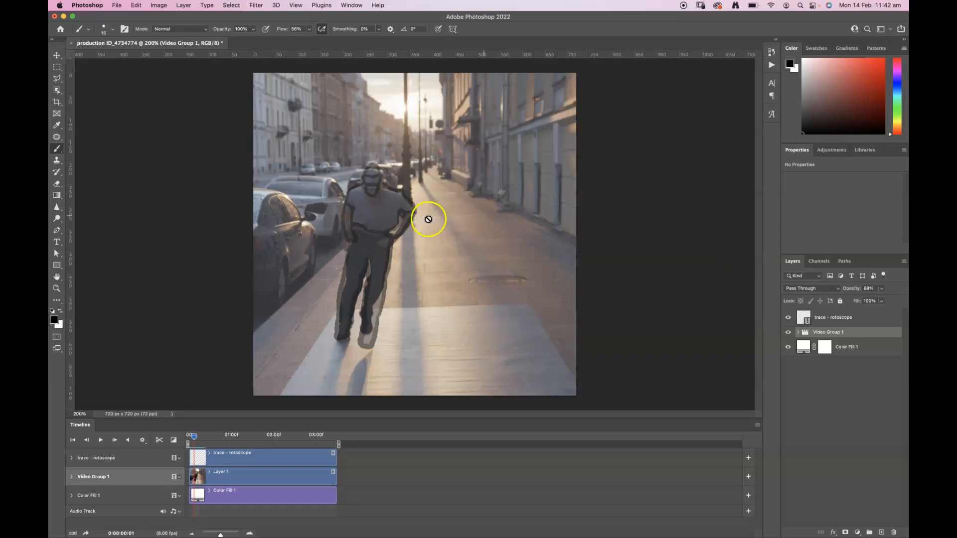
# Step: Review the onion skin settings and turn onion skins off for the timeline
pyautogui.click(758, 425)
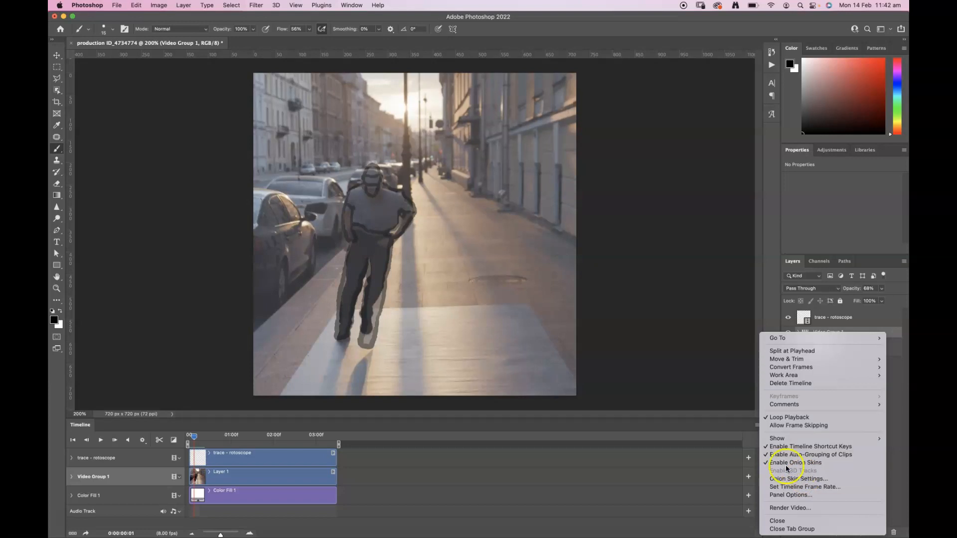
pyautogui.click(757, 426)
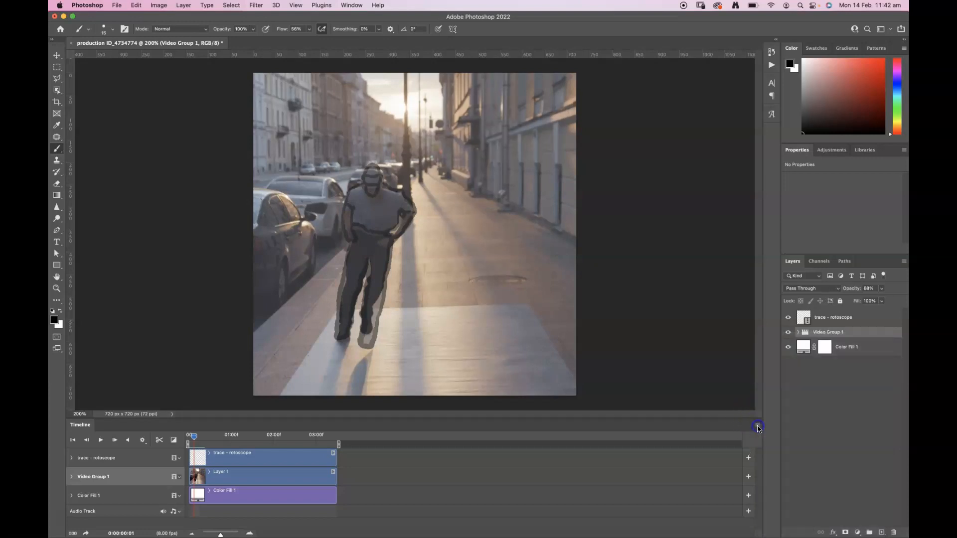
pyautogui.press('super+equal')
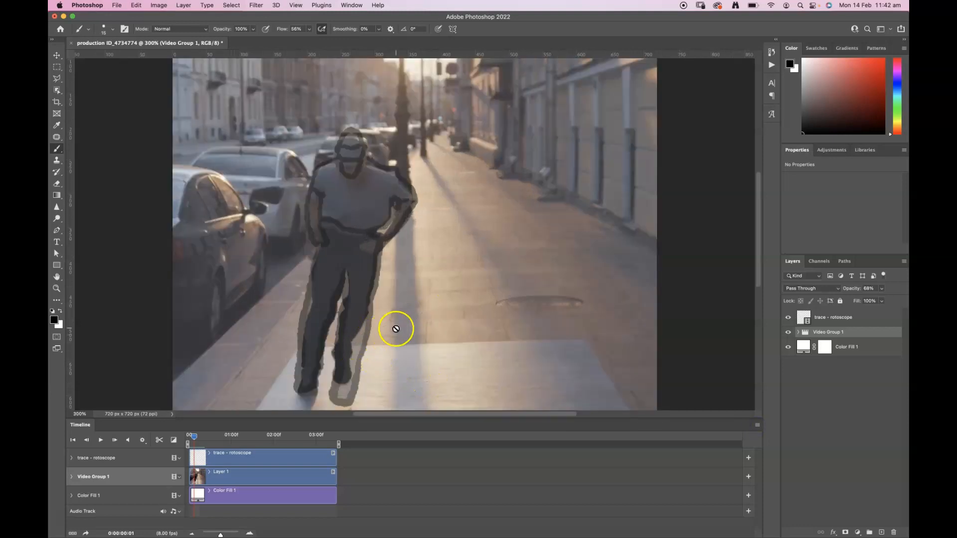
pyautogui.click(757, 425)
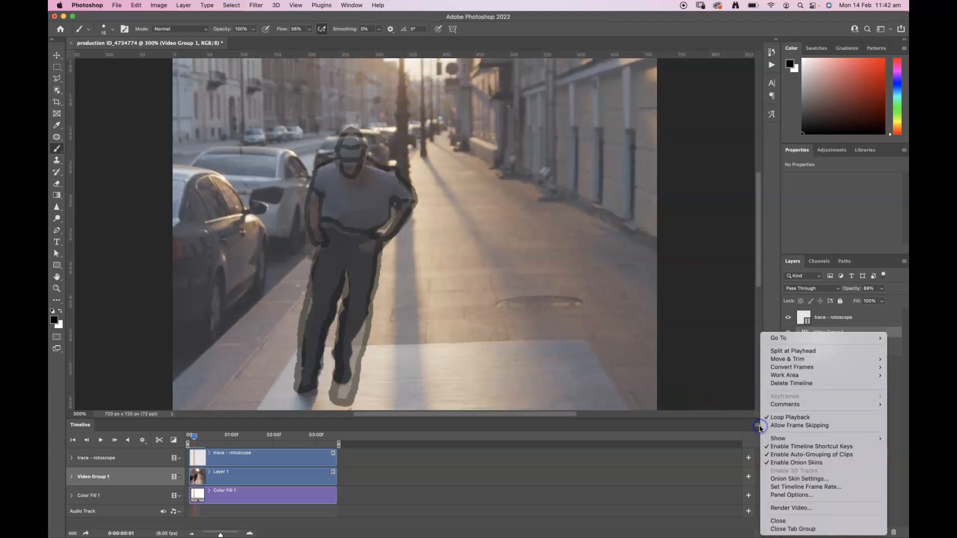
pyautogui.click(783, 479)
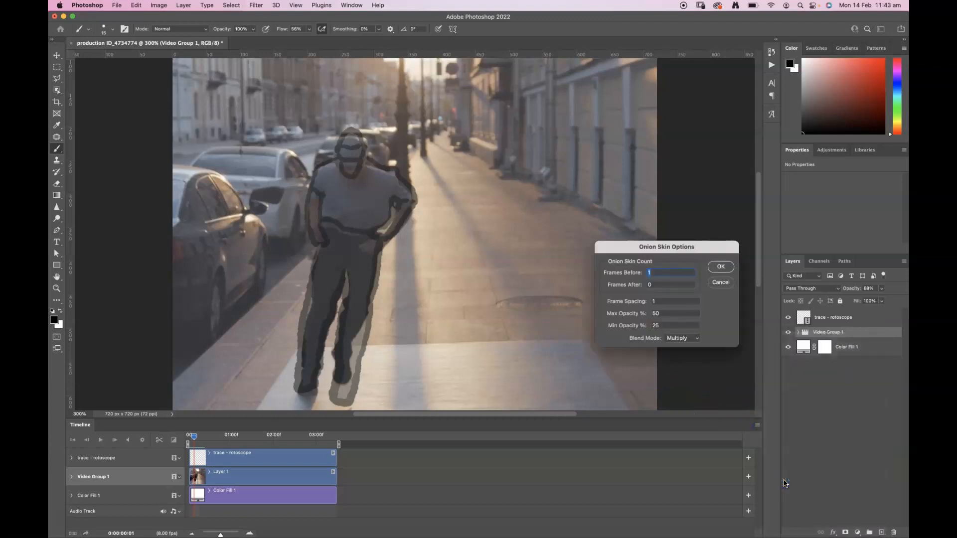
pyautogui.click(720, 267)
pyautogui.click(757, 424)
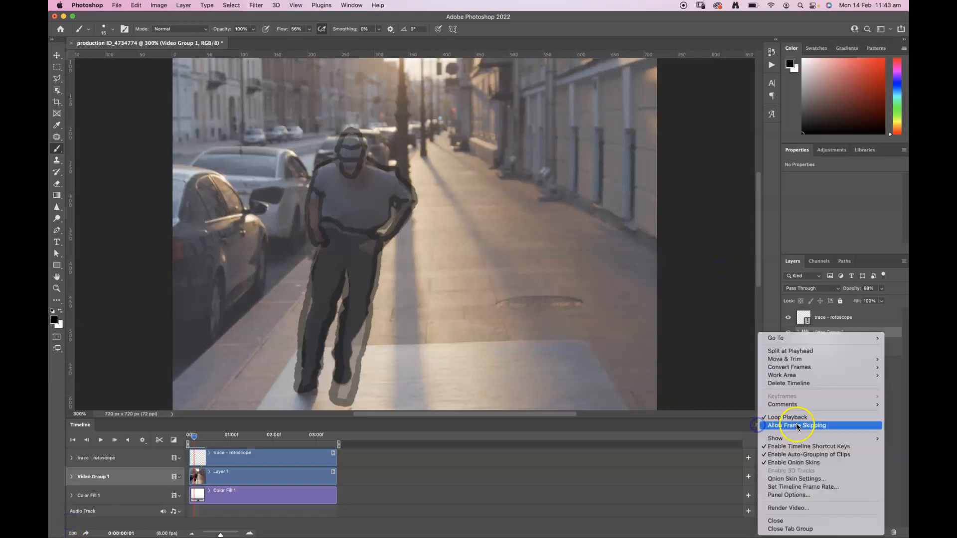
pyautogui.click(779, 462)
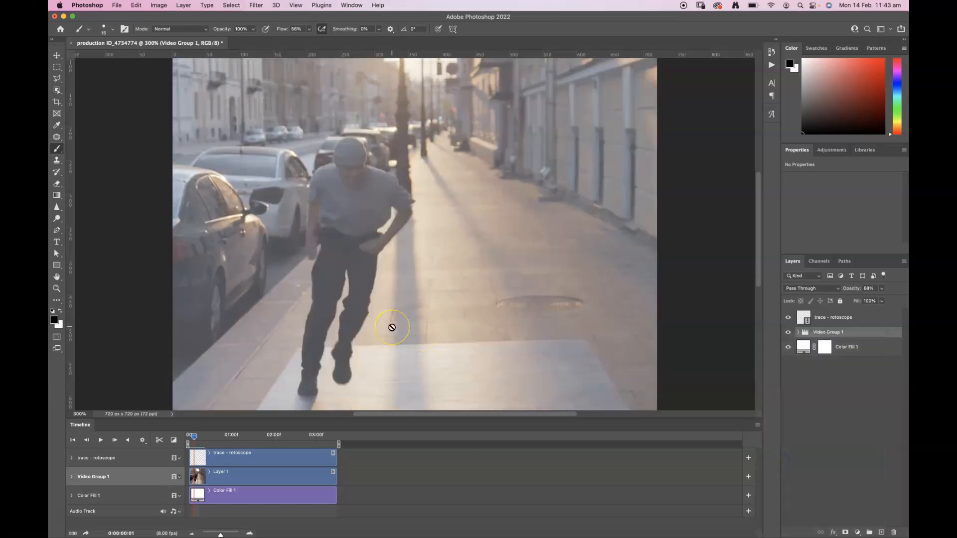
# Step: Trace the dancer's head, shirt, arms and legs in black on the second frame of the trace - rotoscope layer
pyautogui.click(829, 320)
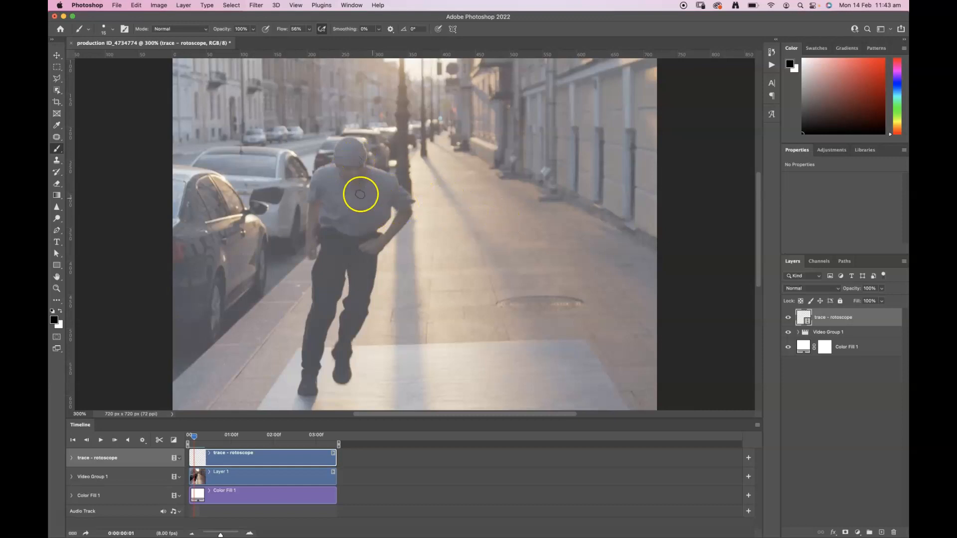
pyautogui.moveTo(337, 162); pyautogui.dragTo(346, 167)
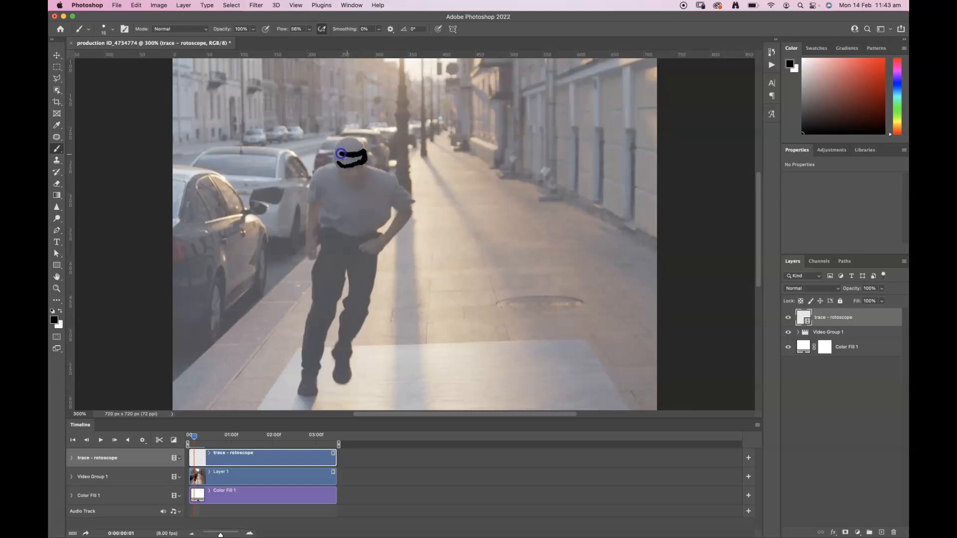
pyautogui.moveTo(337, 161)
pyautogui.mouseDown()
pyautogui.moveTo(366, 158)
pyautogui.moveTo(360, 142)
pyautogui.moveTo(342, 146)
pyautogui.mouseUp()
pyautogui.moveTo(341, 182)
pyautogui.mouseDown()
pyautogui.moveTo(360, 162)
pyautogui.moveTo(313, 183)
pyautogui.moveTo(316, 204)
pyautogui.mouseUp()
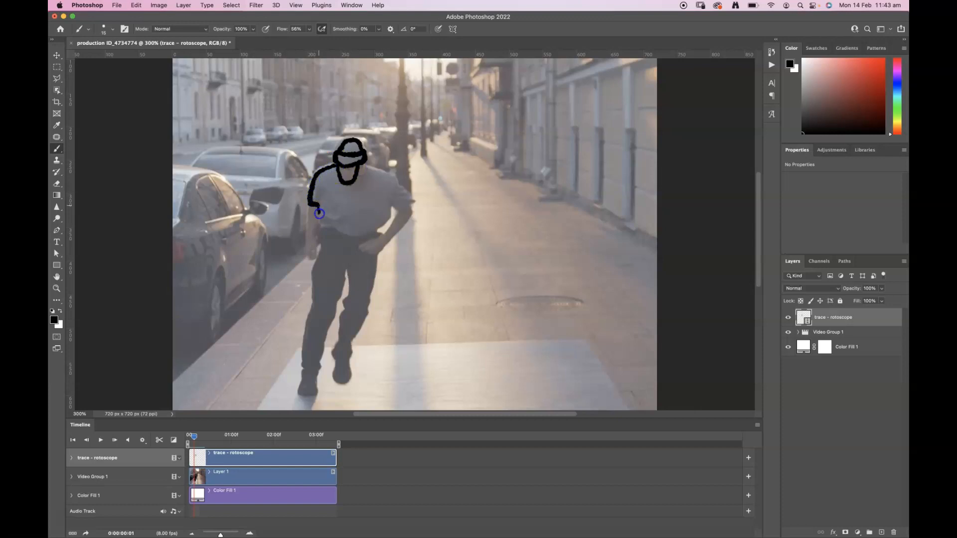
pyautogui.moveTo(375, 225)
pyautogui.mouseDown()
pyautogui.moveTo(390, 205)
pyautogui.moveTo(414, 202)
pyautogui.moveTo(372, 169)
pyautogui.mouseUp()
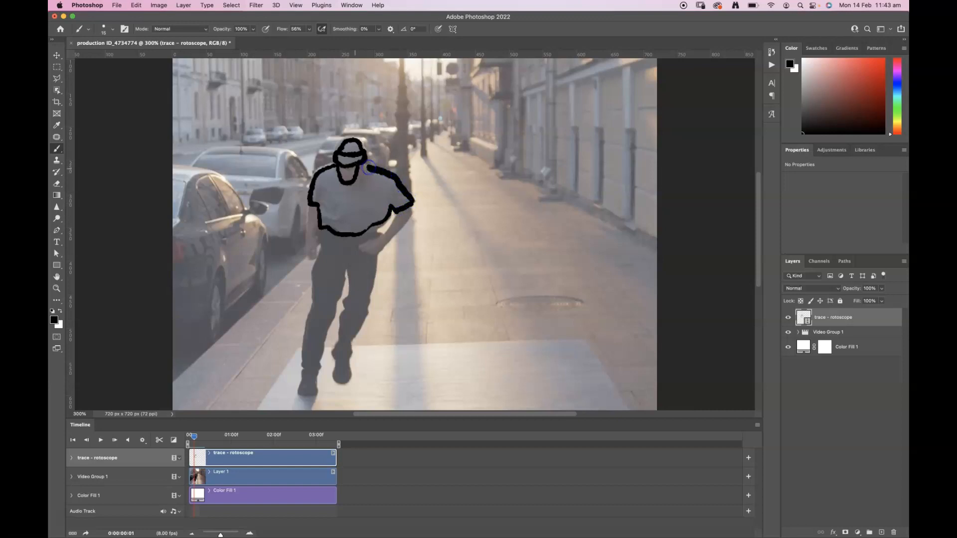
pyautogui.moveTo(310, 203); pyautogui.dragTo(307, 247)
pyautogui.moveTo(395, 212)
pyautogui.mouseDown()
pyautogui.moveTo(363, 247)
pyautogui.moveTo(385, 247)
pyautogui.moveTo(415, 209)
pyautogui.mouseUp()
pyautogui.moveTo(320, 231)
pyautogui.mouseDown()
pyautogui.moveTo(299, 392)
pyautogui.moveTo(317, 388)
pyautogui.moveTo(347, 271)
pyautogui.moveTo(333, 352)
pyautogui.moveTo(333, 378)
pyautogui.moveTo(347, 385)
pyautogui.moveTo(373, 267)
pyautogui.mouseUp()
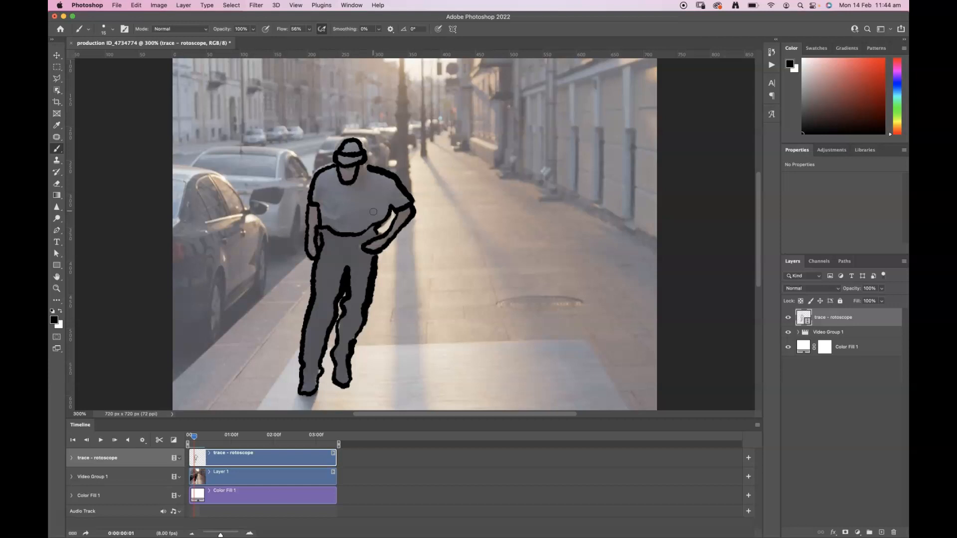
# Step: Advance to the third frame and trace the dancer's full outline in black on the trace - rotoscope layer
pyautogui.click(115, 440)
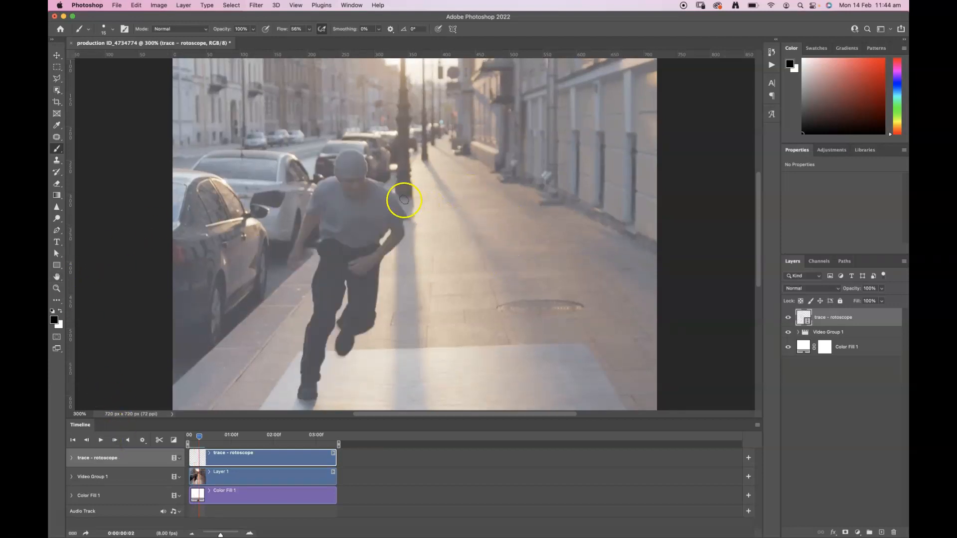
pyautogui.click(334, 172)
pyautogui.moveTo(365, 168)
pyautogui.mouseDown()
pyautogui.moveTo(336, 168)
pyautogui.moveTo(346, 153)
pyautogui.moveTo(363, 168)
pyautogui.moveTo(338, 184)
pyautogui.mouseUp()
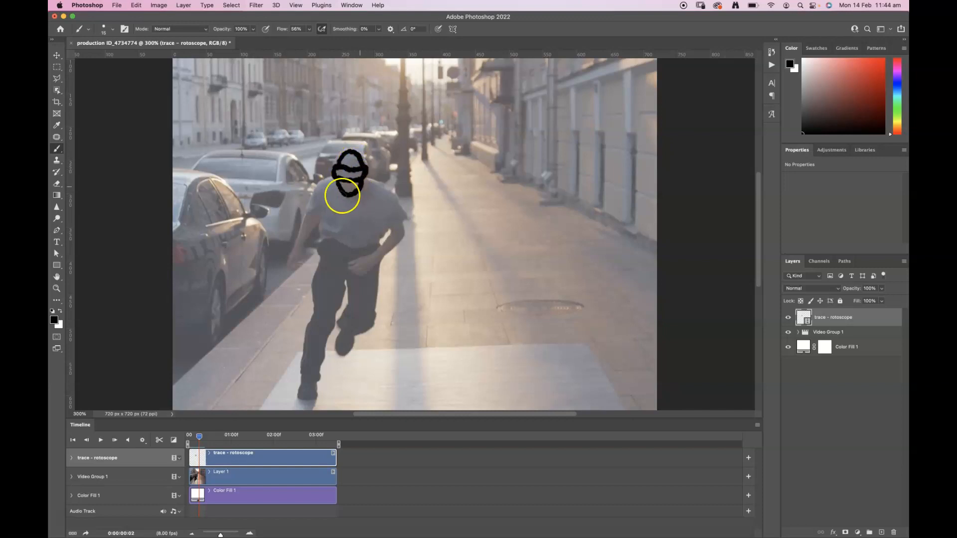
pyautogui.moveTo(336, 170)
pyautogui.mouseDown()
pyautogui.moveTo(310, 211)
pyautogui.moveTo(323, 215)
pyautogui.moveTo(322, 239)
pyautogui.moveTo(353, 245)
pyautogui.moveTo(403, 222)
pyautogui.moveTo(396, 198)
pyautogui.moveTo(366, 171)
pyautogui.mouseUp()
pyautogui.moveTo(325, 225)
pyautogui.mouseDown()
pyautogui.moveTo(308, 212)
pyautogui.moveTo(293, 246)
pyautogui.moveTo(297, 266)
pyautogui.moveTo(307, 242)
pyautogui.mouseUp()
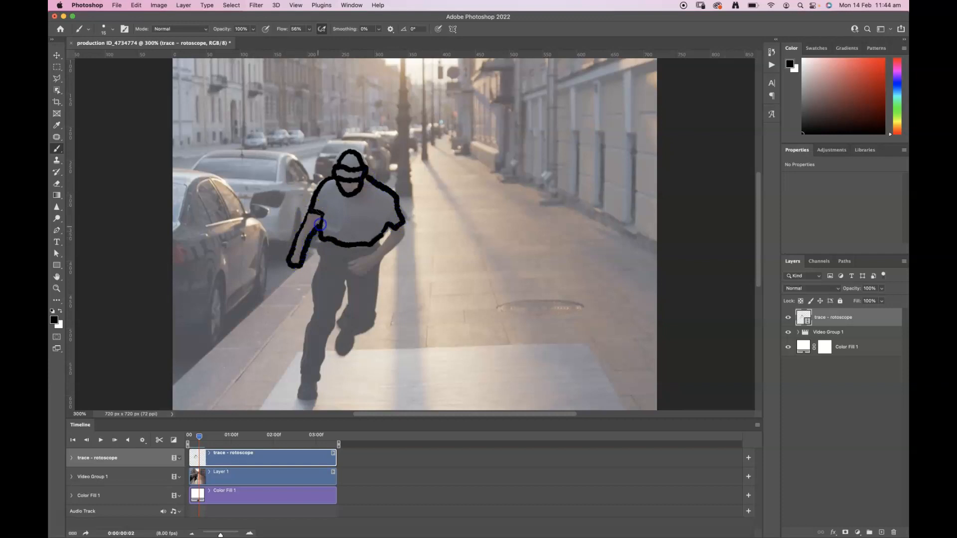
pyautogui.moveTo(391, 237)
pyautogui.mouseDown()
pyautogui.moveTo(350, 263)
pyautogui.moveTo(353, 272)
pyautogui.moveTo(405, 222)
pyautogui.mouseUp()
pyautogui.moveTo(322, 242)
pyautogui.mouseDown()
pyautogui.moveTo(305, 399)
pyautogui.moveTo(319, 386)
pyautogui.moveTo(346, 280)
pyautogui.moveTo(343, 355)
pyautogui.moveTo(352, 335)
pyautogui.moveTo(371, 327)
pyautogui.moveTo(379, 266)
pyautogui.mouseUp()
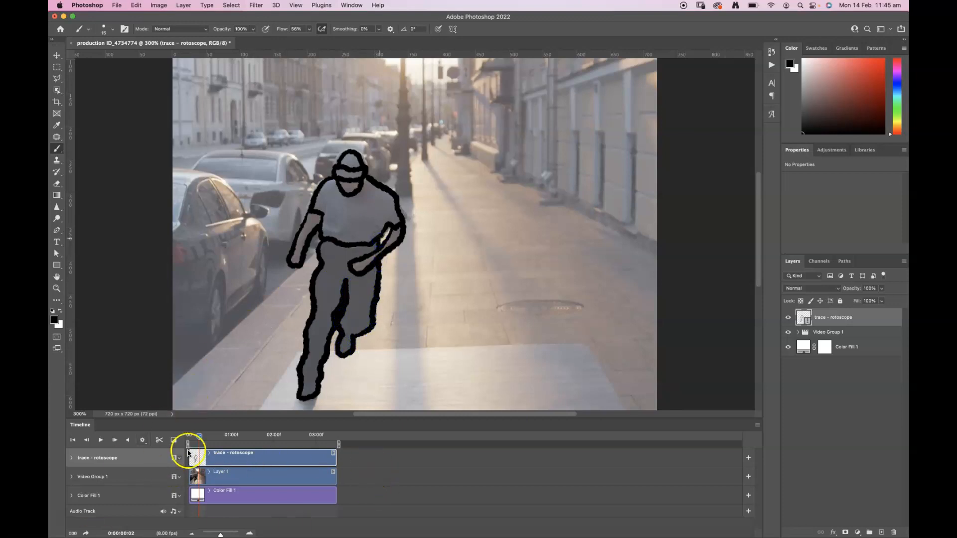
# Step: Advance to the fourth frame and trace the dancer's outline, including the outstretched arm and the raised leg
pyautogui.click(114, 440)
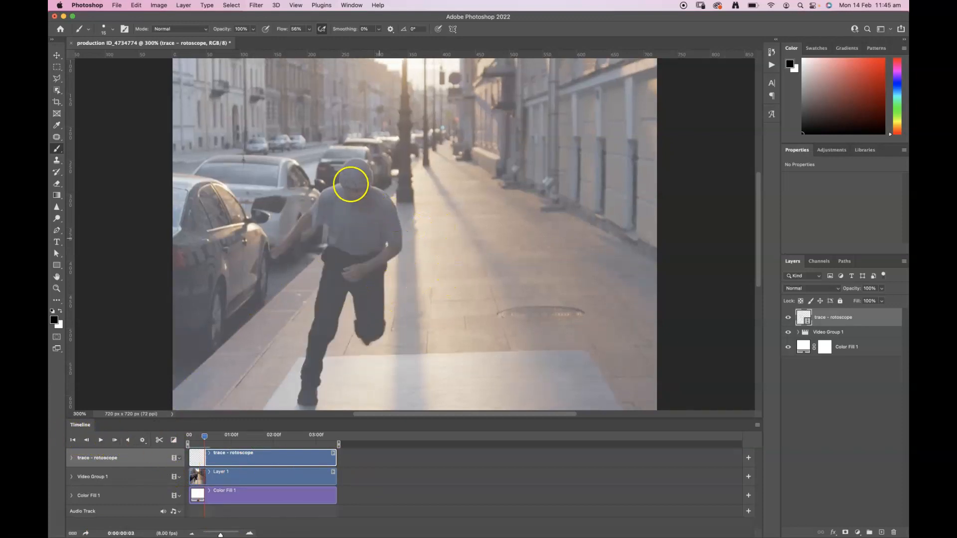
pyautogui.moveTo(343, 174)
pyautogui.mouseDown()
pyautogui.moveTo(371, 179)
pyautogui.moveTo(343, 170)
pyautogui.moveTo(365, 164)
pyautogui.moveTo(343, 190)
pyautogui.moveTo(350, 207)
pyautogui.moveTo(363, 205)
pyautogui.moveTo(368, 187)
pyautogui.moveTo(342, 182)
pyautogui.moveTo(313, 213)
pyautogui.moveTo(324, 243)
pyautogui.moveTo(357, 254)
pyautogui.moveTo(399, 243)
pyautogui.moveTo(393, 205)
pyautogui.moveTo(366, 185)
pyautogui.mouseUp()
pyautogui.moveTo(307, 213)
pyautogui.mouseDown()
pyautogui.moveTo(277, 254)
pyautogui.moveTo(313, 226)
pyautogui.mouseUp()
pyautogui.moveTo(387, 242)
pyautogui.mouseDown()
pyautogui.moveTo(343, 270)
pyautogui.moveTo(347, 279)
pyautogui.moveTo(401, 244)
pyautogui.mouseUp()
pyautogui.moveTo(330, 248)
pyautogui.mouseDown()
pyautogui.moveTo(301, 402)
pyautogui.moveTo(318, 398)
pyautogui.moveTo(352, 293)
pyautogui.moveTo(359, 339)
pyautogui.moveTo(386, 330)
pyautogui.moveTo(389, 263)
pyautogui.mouseUp()
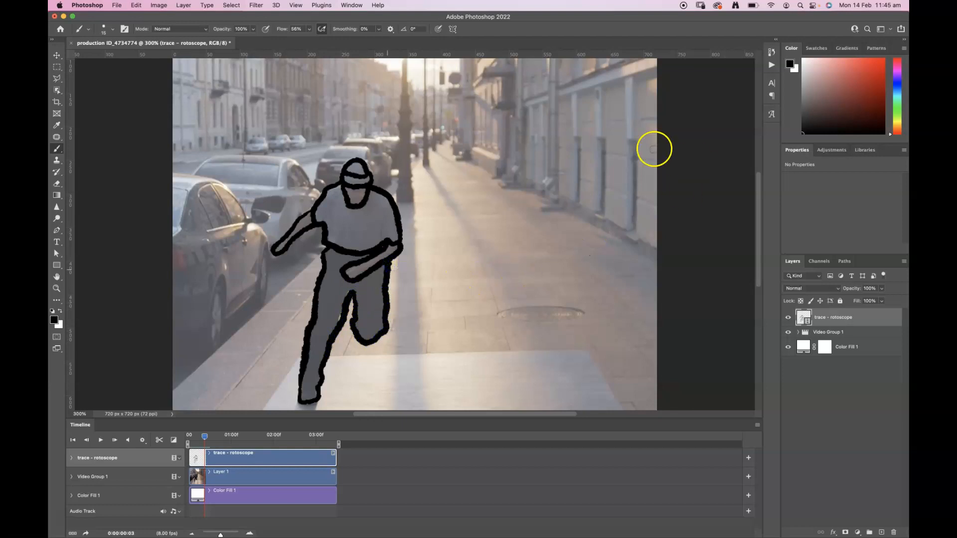
pyautogui.press('super+z')
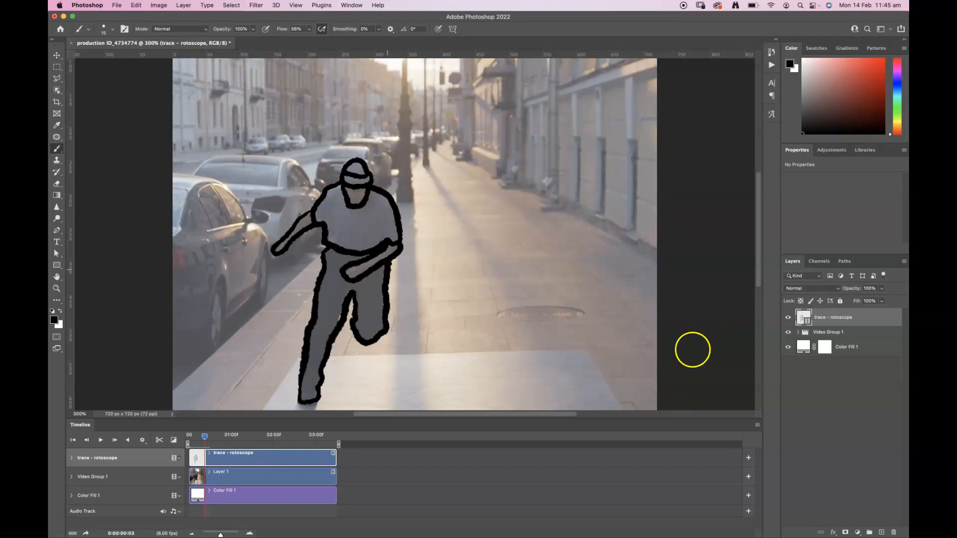
# Step: Hide Video Group 1, move through the traced frames to examine the line drawing, and show the footage again on the fifth frame
pyautogui.click(787, 332)
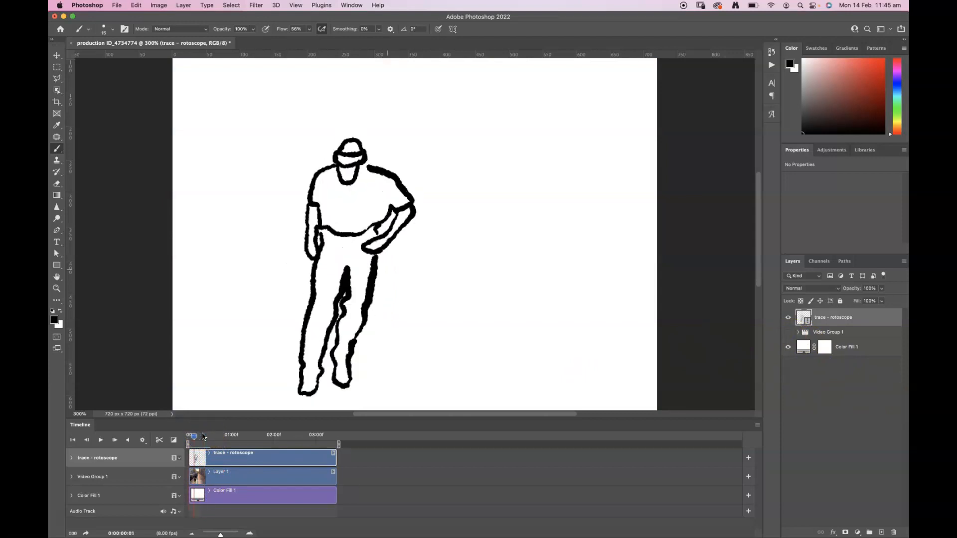
pyautogui.click(202, 435)
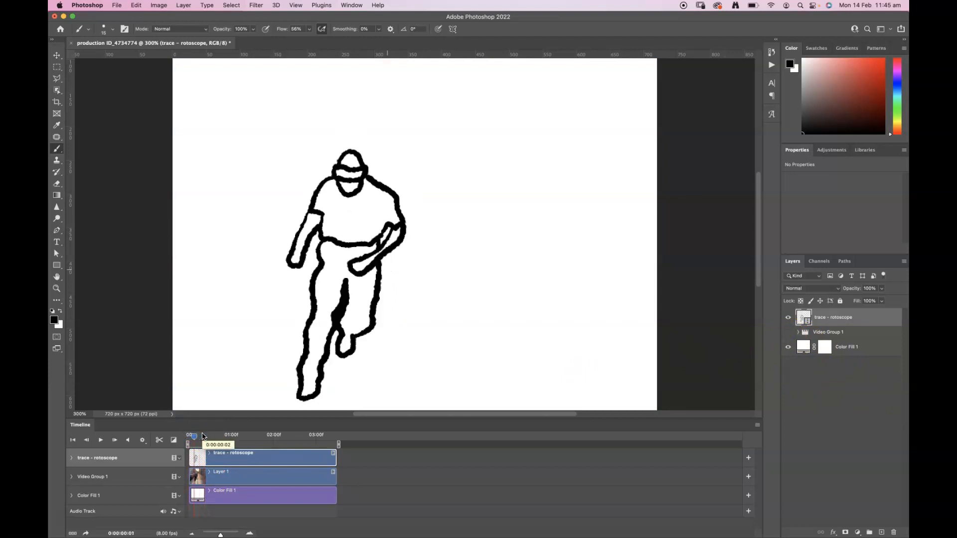
pyautogui.click(203, 436)
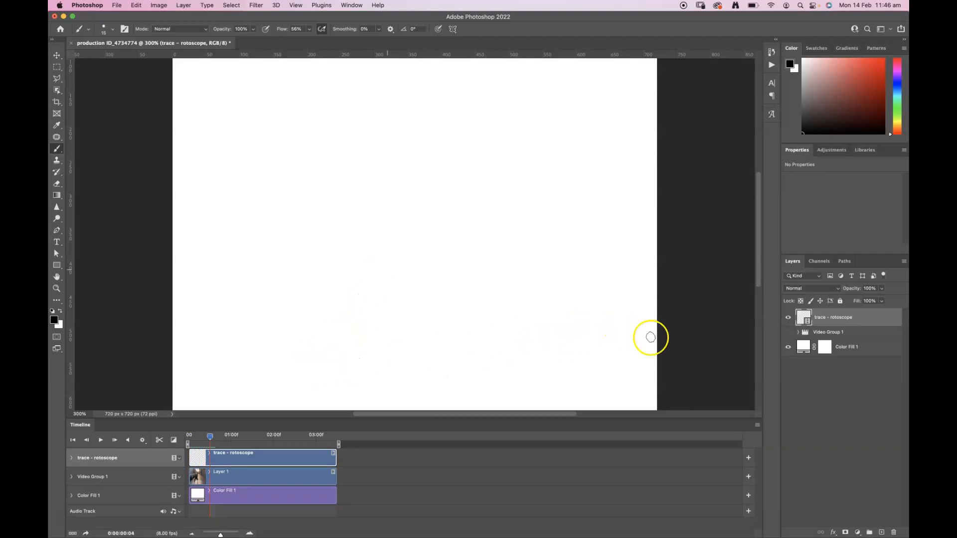
pyautogui.click(787, 332)
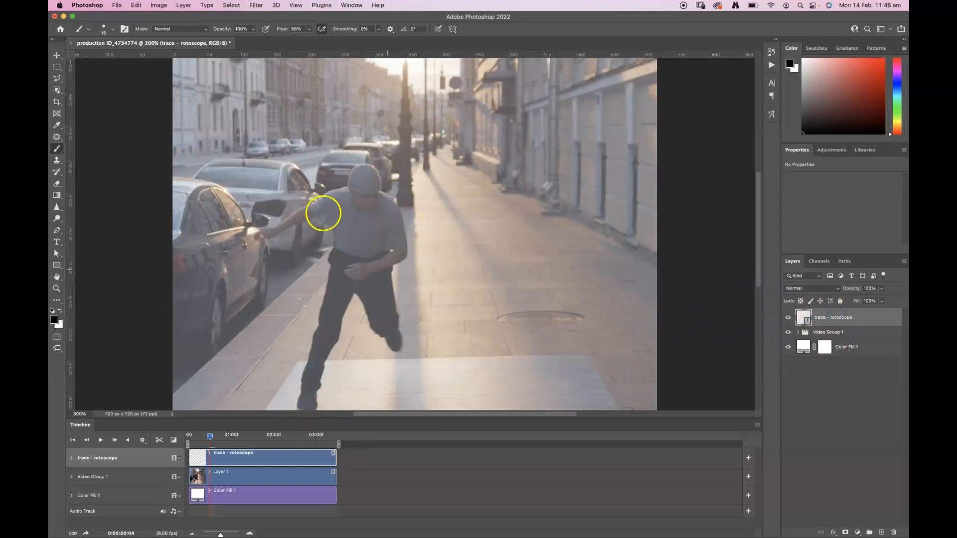
# Step: Trace the dancer's outline in black on the fifth frame of the trace - rotoscope layer and advance to the sixth frame
pyautogui.moveTo(345, 188)
pyautogui.mouseDown()
pyautogui.moveTo(313, 204)
pyautogui.moveTo(318, 226)
pyautogui.moveTo(347, 255)
pyautogui.moveTo(393, 250)
pyautogui.moveTo(405, 242)
pyautogui.moveTo(402, 209)
pyautogui.moveTo(382, 193)
pyautogui.moveTo(350, 190)
pyautogui.moveTo(379, 189)
pyautogui.moveTo(349, 181)
pyautogui.moveTo(359, 167)
pyautogui.moveTo(381, 188)
pyautogui.mouseUp()
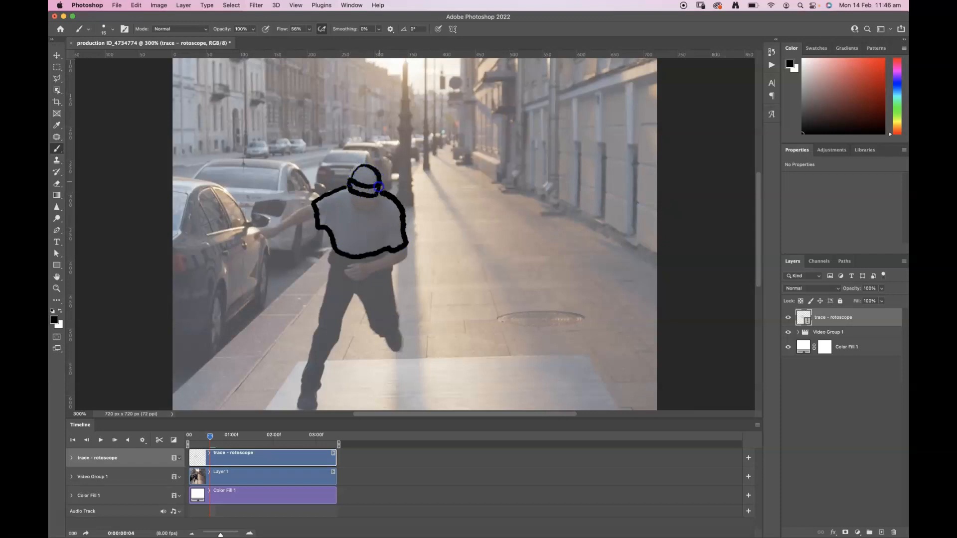
pyautogui.moveTo(315, 200)
pyautogui.mouseDown()
pyautogui.moveTo(262, 232)
pyautogui.moveTo(267, 239)
pyautogui.moveTo(321, 211)
pyautogui.mouseUp()
pyautogui.moveTo(374, 254)
pyautogui.mouseDown()
pyautogui.moveTo(391, 254)
pyautogui.moveTo(345, 270)
pyautogui.moveTo(372, 270)
pyautogui.moveTo(409, 247)
pyautogui.mouseUp()
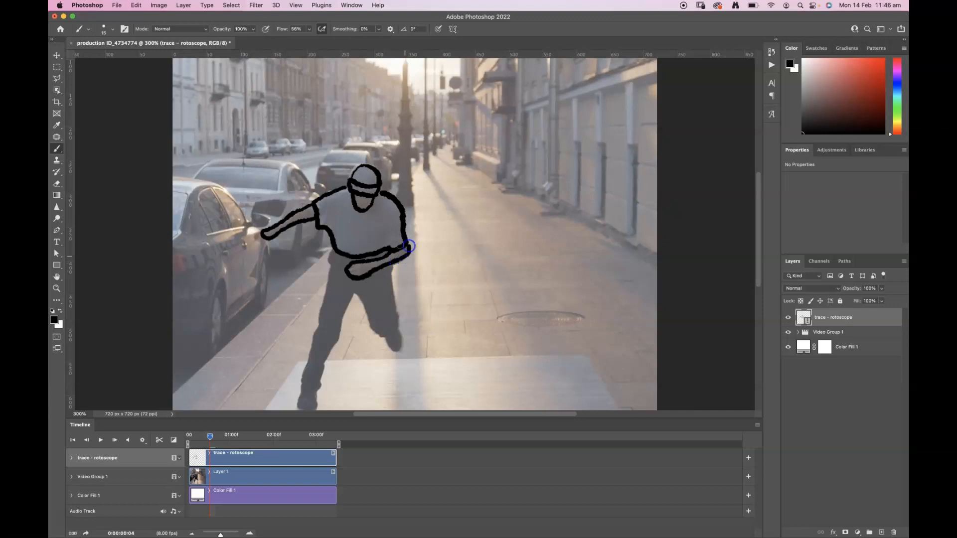
pyautogui.moveTo(331, 249); pyautogui.dragTo(310, 357)
pyautogui.moveTo(399, 329); pyautogui.dragTo(417, 294)
pyautogui.moveTo(329, 309)
pyautogui.mouseDown()
pyautogui.moveTo(318, 354)
pyautogui.moveTo(330, 360)
pyautogui.moveTo(374, 248)
pyautogui.moveTo(384, 274)
pyautogui.moveTo(418, 303)
pyautogui.moveTo(413, 213)
pyautogui.mouseUp()
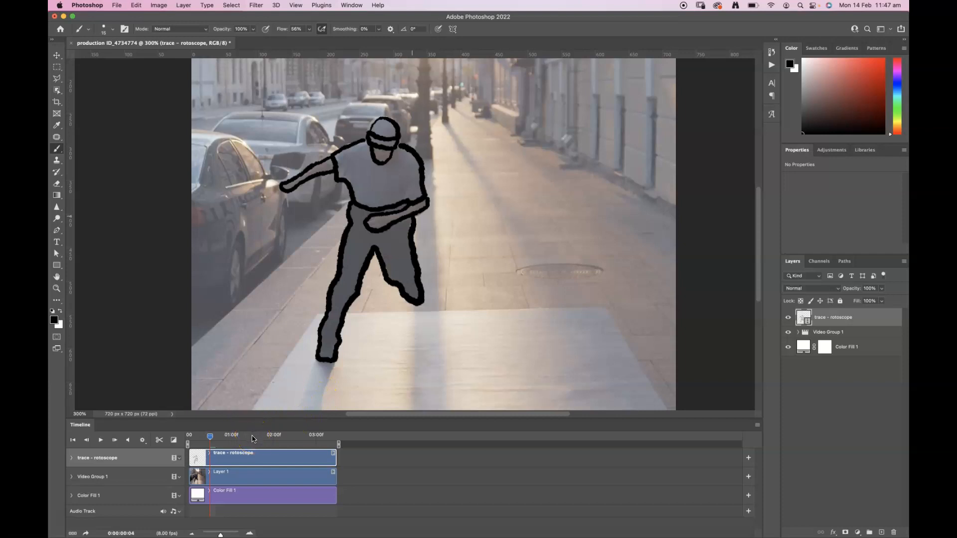
pyautogui.press('Right')
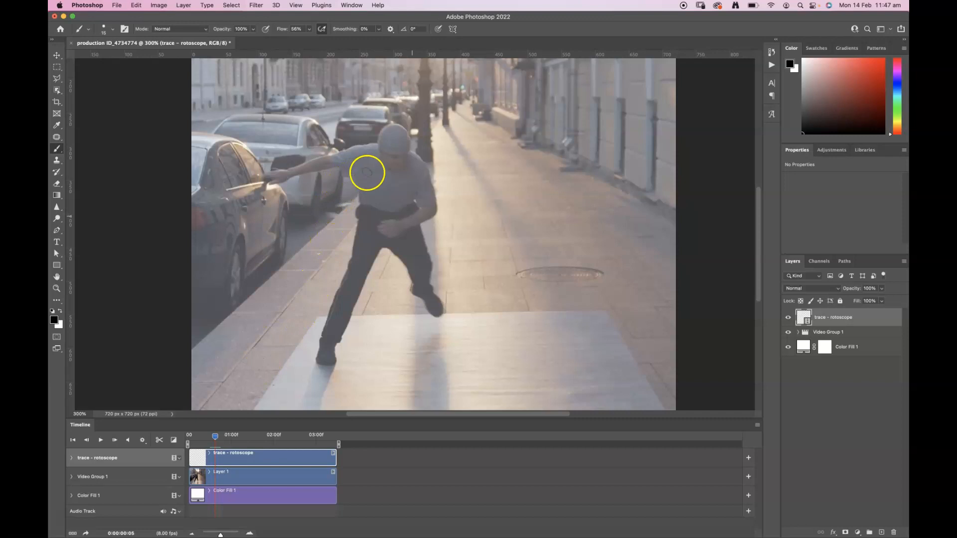
# Step: Trace the dancer's outline in black on the sixth frame of the trace - rotoscope layer, including the outstretched arm and both legs
pyautogui.moveTo(408, 152)
pyautogui.mouseDown()
pyautogui.moveTo(395, 126)
pyautogui.moveTo(382, 129)
pyautogui.moveTo(378, 147)
pyautogui.moveTo(393, 156)
pyautogui.moveTo(405, 151)
pyautogui.moveTo(378, 139)
pyautogui.moveTo(381, 160)
pyautogui.moveTo(400, 165)
pyautogui.moveTo(404, 150)
pyautogui.moveTo(375, 144)
pyautogui.moveTo(333, 156)
pyautogui.moveTo(333, 166)
pyautogui.moveTo(356, 202)
pyautogui.moveTo(383, 208)
pyautogui.moveTo(413, 193)
pyautogui.moveTo(419, 208)
pyautogui.moveTo(436, 202)
pyautogui.moveTo(414, 155)
pyautogui.mouseUp()
pyautogui.moveTo(332, 151)
pyautogui.mouseDown()
pyautogui.moveTo(267, 173)
pyautogui.moveTo(268, 182)
pyautogui.moveTo(333, 168)
pyautogui.mouseUp()
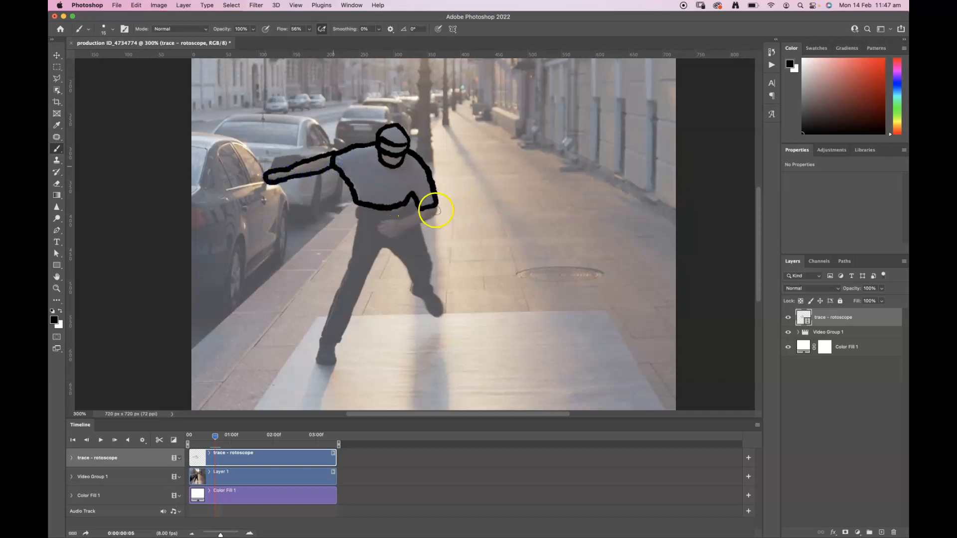
pyautogui.moveTo(380, 229)
pyautogui.mouseDown()
pyautogui.moveTo(409, 227)
pyautogui.moveTo(434, 204)
pyautogui.mouseUp()
pyautogui.moveTo(360, 205)
pyautogui.mouseDown()
pyautogui.moveTo(320, 338)
pyautogui.moveTo(317, 358)
pyautogui.moveTo(326, 361)
pyautogui.moveTo(383, 251)
pyautogui.moveTo(405, 265)
pyautogui.moveTo(428, 314)
pyautogui.moveTo(443, 316)
pyautogui.moveTo(422, 224)
pyautogui.mouseUp()
pyautogui.click(430, 281)
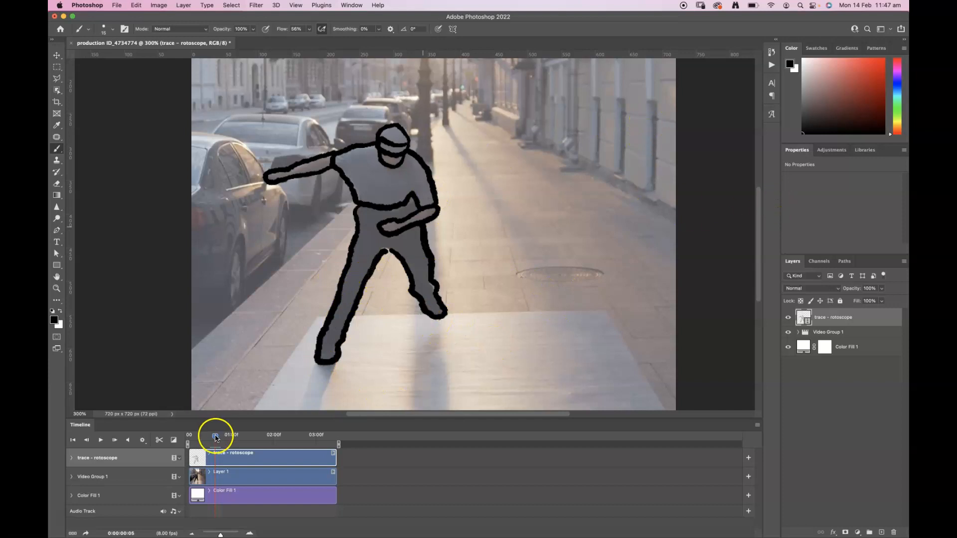
# Step: Hide Video Group 1 and scrub through the traced frames, examining the completed rotoscope-demo.psd animation as well
pyautogui.moveTo(214, 436)
pyautogui.mouseDown()
pyautogui.moveTo(188, 439)
pyautogui.moveTo(205, 437)
pyautogui.mouseUp()
pyautogui.click(788, 332)
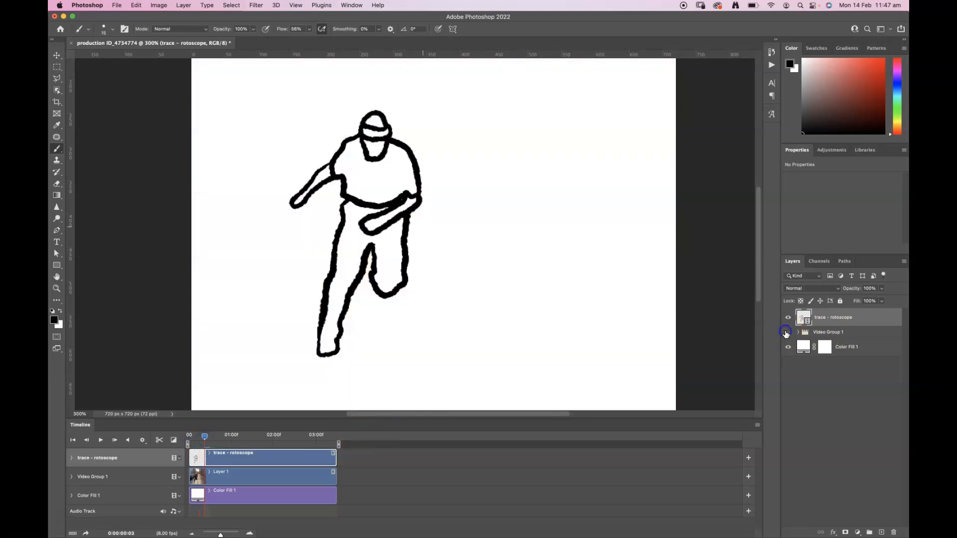
pyautogui.moveTo(205, 437)
pyautogui.mouseDown()
pyautogui.moveTo(220, 438)
pyautogui.moveTo(173, 441)
pyautogui.mouseUp()
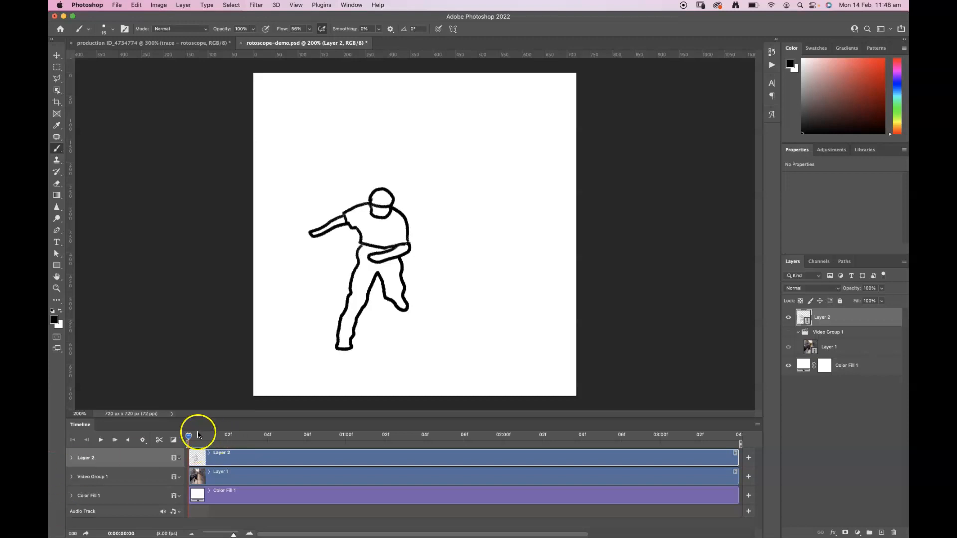
pyautogui.moveTo(190, 439)
pyautogui.mouseDown()
pyautogui.moveTo(289, 435)
pyautogui.moveTo(189, 438)
pyautogui.moveTo(266, 426)
pyautogui.moveTo(744, 409)
pyautogui.moveTo(615, 402)
pyautogui.moveTo(174, 435)
pyautogui.moveTo(489, 423)
pyautogui.moveTo(494, 409)
pyautogui.moveTo(342, 413)
pyautogui.moveTo(666, 399)
pyautogui.moveTo(653, 389)
pyautogui.moveTo(254, 414)
pyautogui.moveTo(733, 378)
pyautogui.moveTo(606, 369)
pyautogui.moveTo(668, 388)
pyautogui.moveTo(130, 427)
pyautogui.moveTo(381, 416)
pyautogui.moveTo(545, 395)
pyautogui.moveTo(192, 420)
pyautogui.moveTo(613, 420)
pyautogui.moveTo(500, 408)
pyautogui.moveTo(185, 415)
pyautogui.moveTo(620, 405)
pyautogui.moveTo(131, 424)
pyautogui.mouseUp()
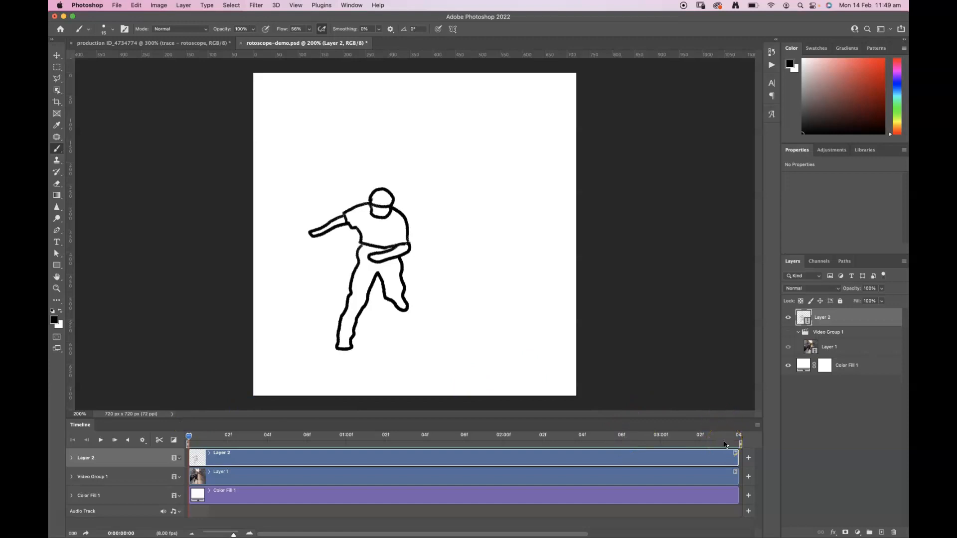
pyautogui.click(757, 426)
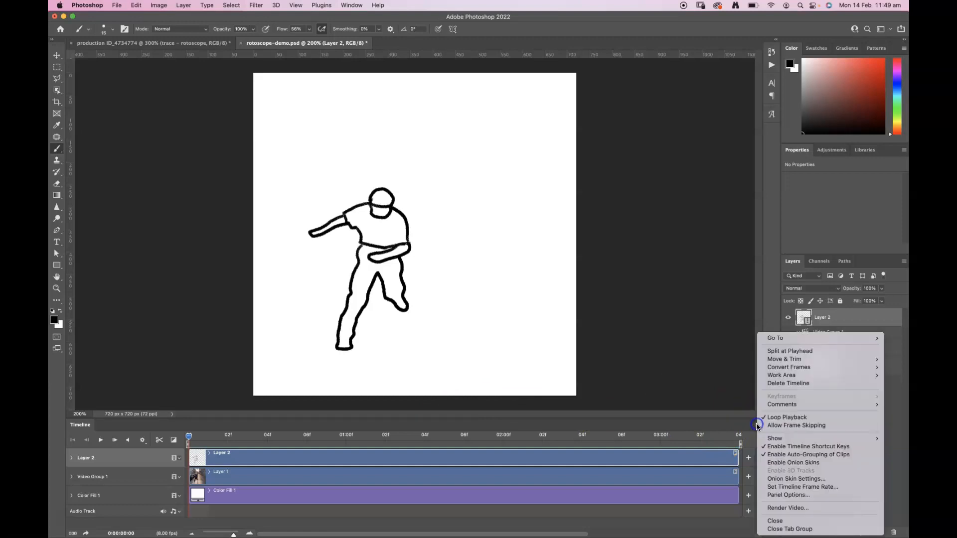
pyautogui.click(782, 508)
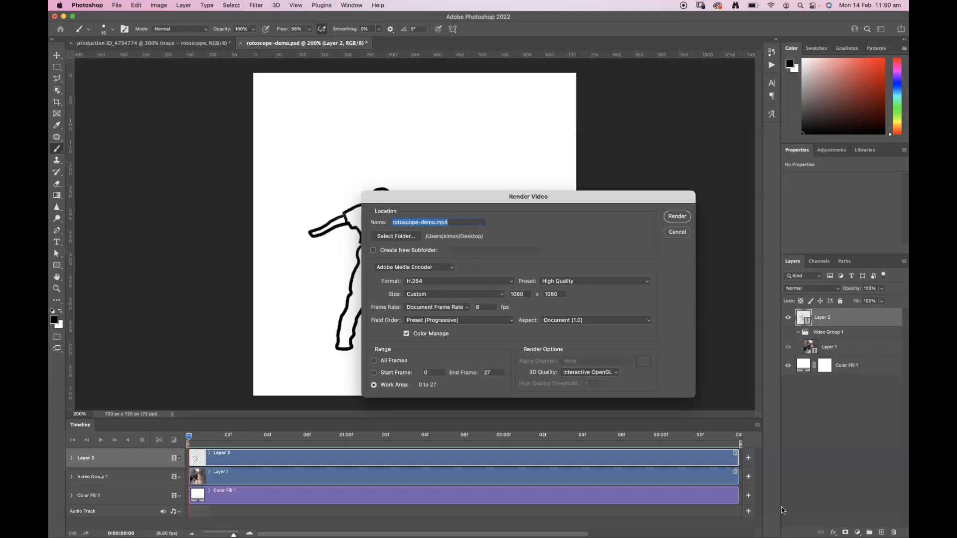
pyautogui.click(451, 221)
pyautogui.tripleClick(431, 223)
pyautogui.click(434, 223)
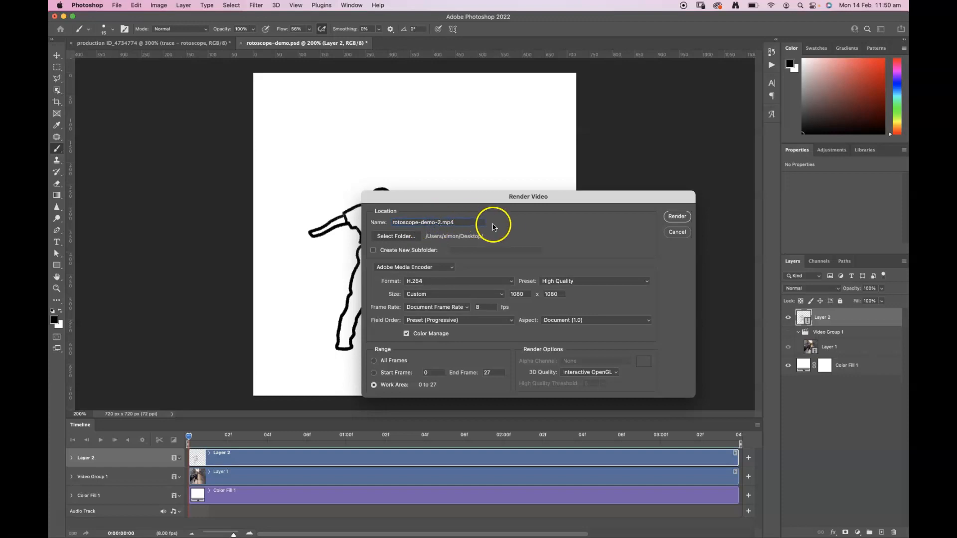
pyautogui.click(397, 237)
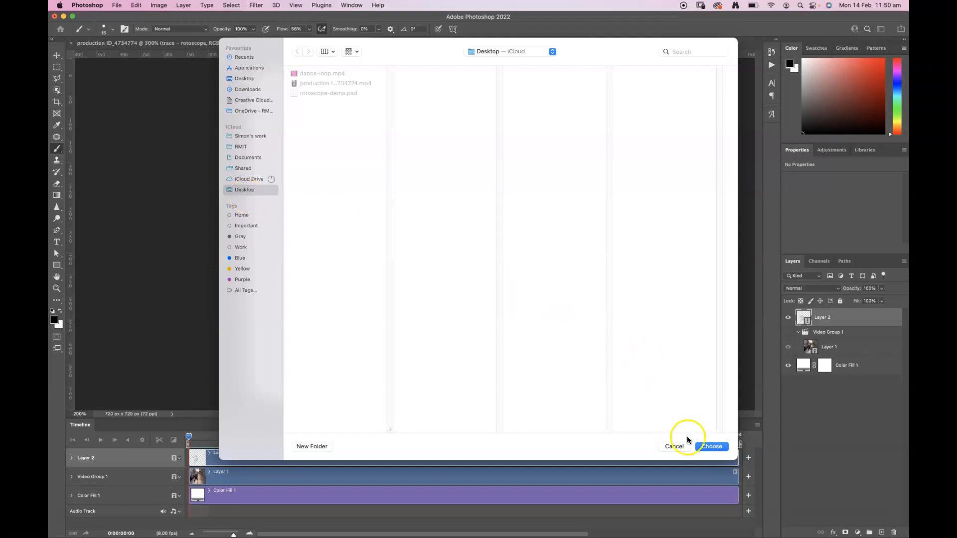
pyautogui.click(712, 446)
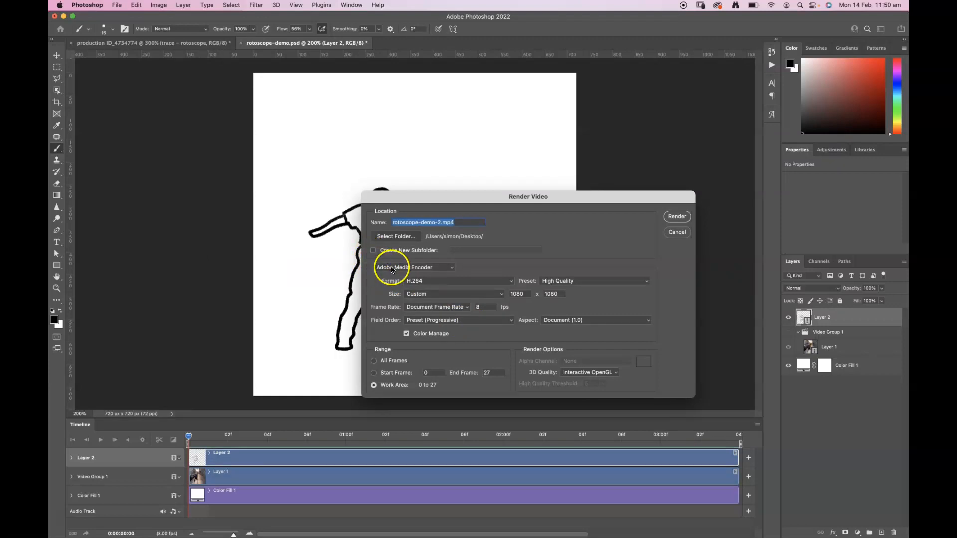
pyautogui.click(453, 266)
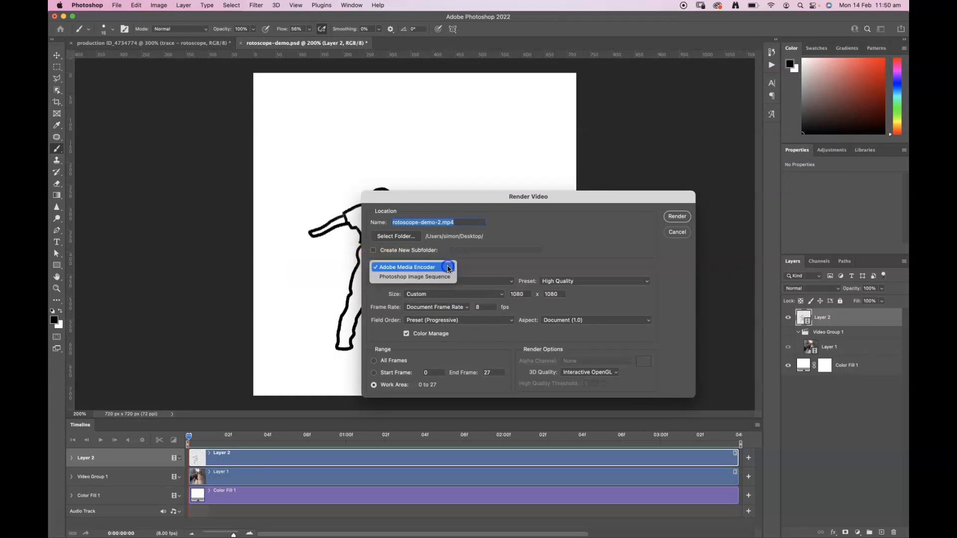
pyautogui.click(476, 264)
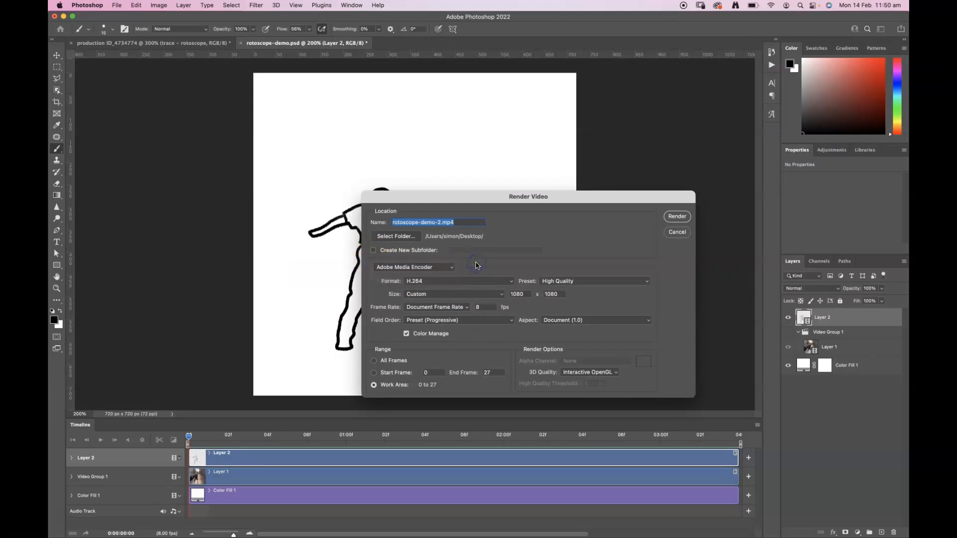
pyautogui.click(432, 282)
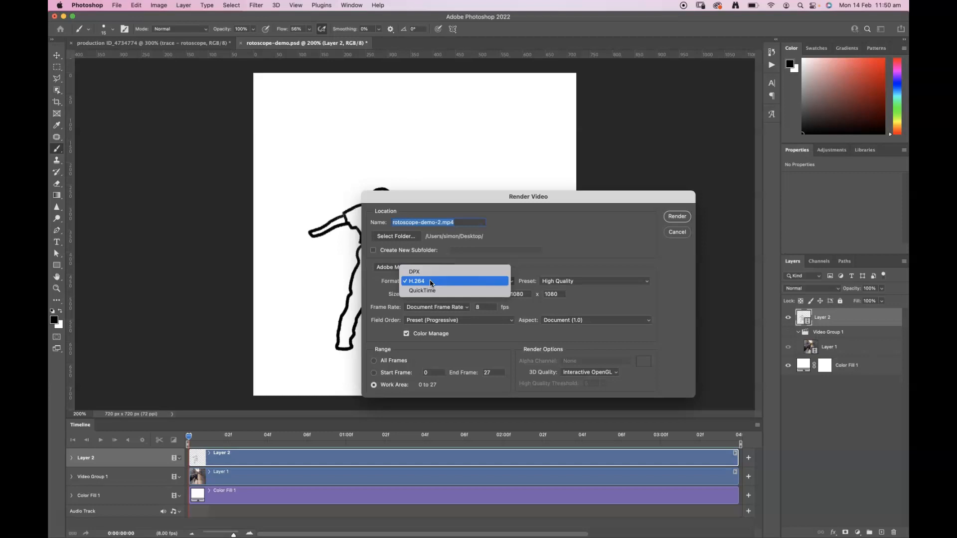
pyautogui.click(427, 291)
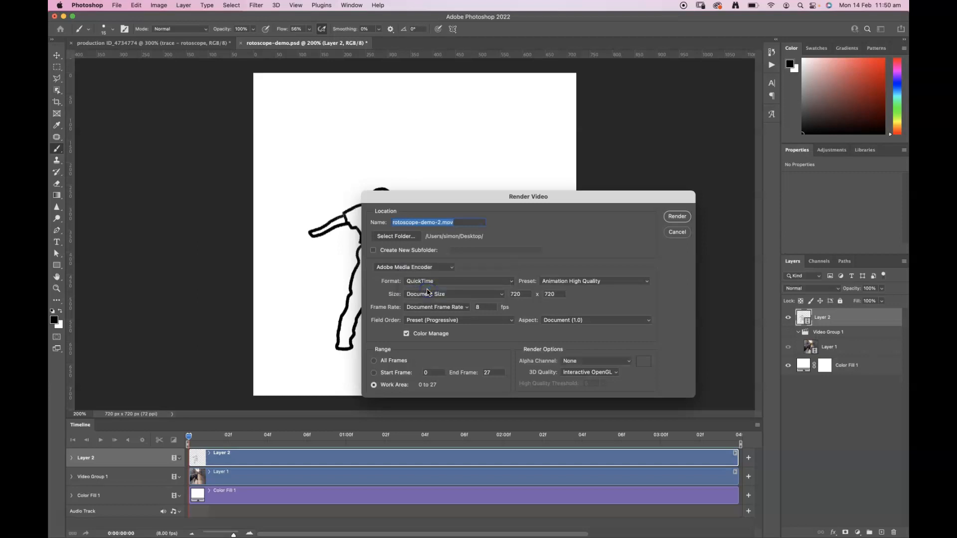
pyautogui.click(612, 282)
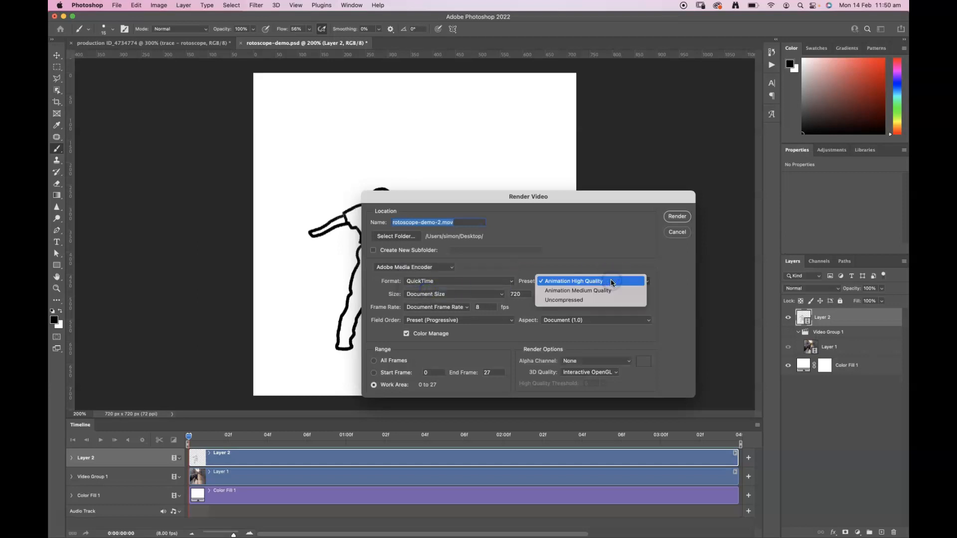
pyautogui.click(611, 282)
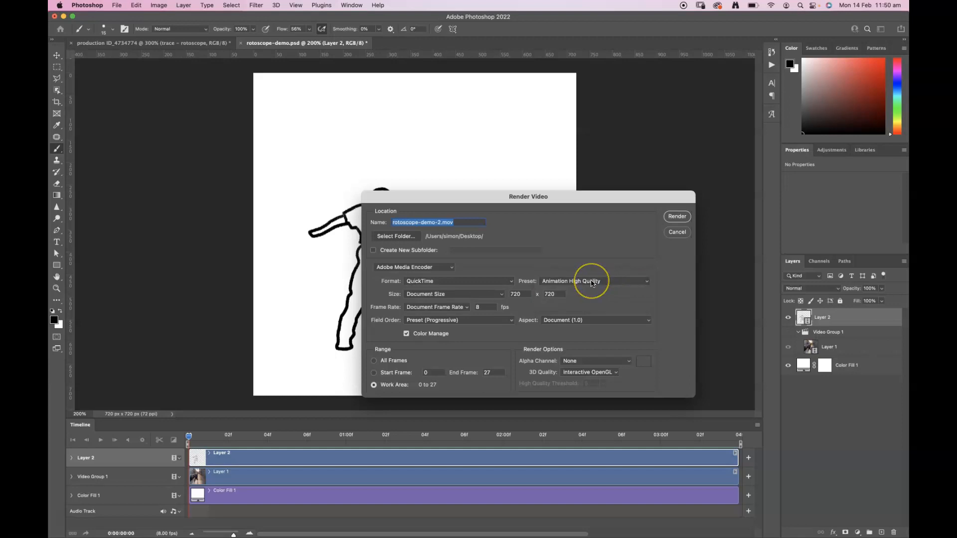
pyautogui.click(493, 294)
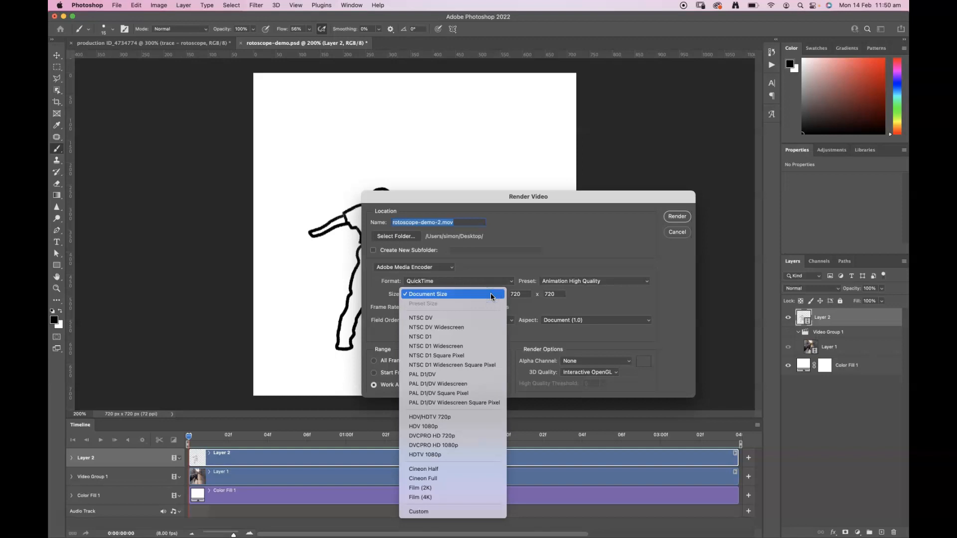
pyautogui.click(491, 297)
pyautogui.click(483, 280)
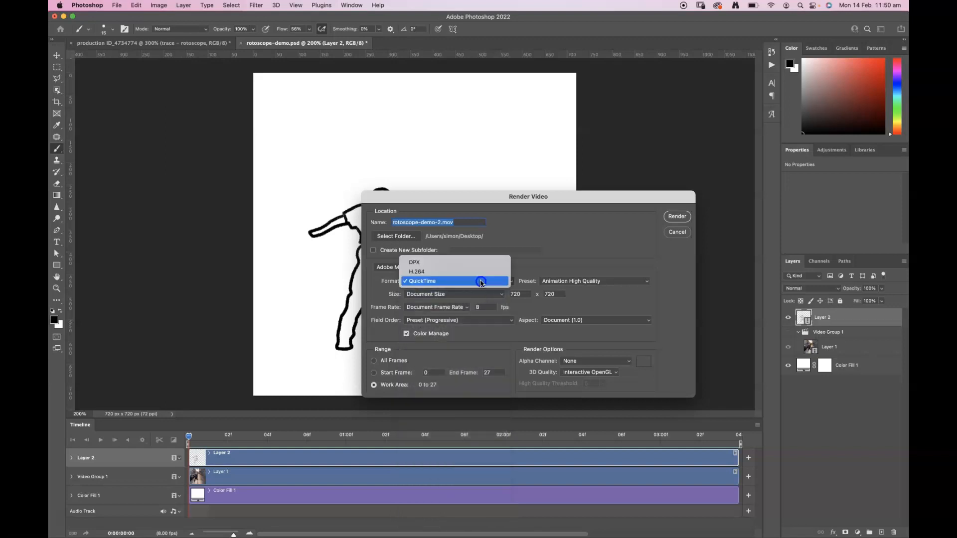
pyautogui.click(474, 274)
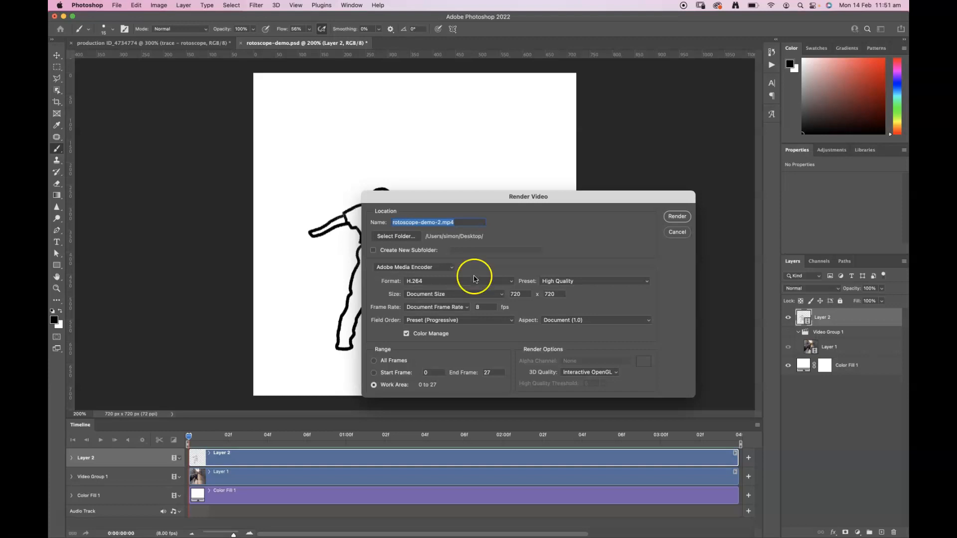
pyautogui.click(493, 294)
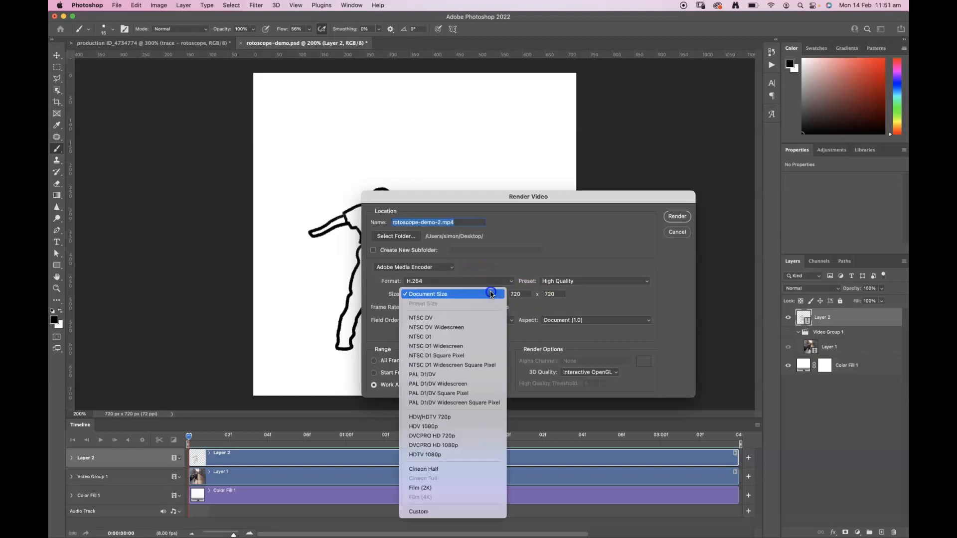
pyautogui.click(490, 262)
pyautogui.click(676, 231)
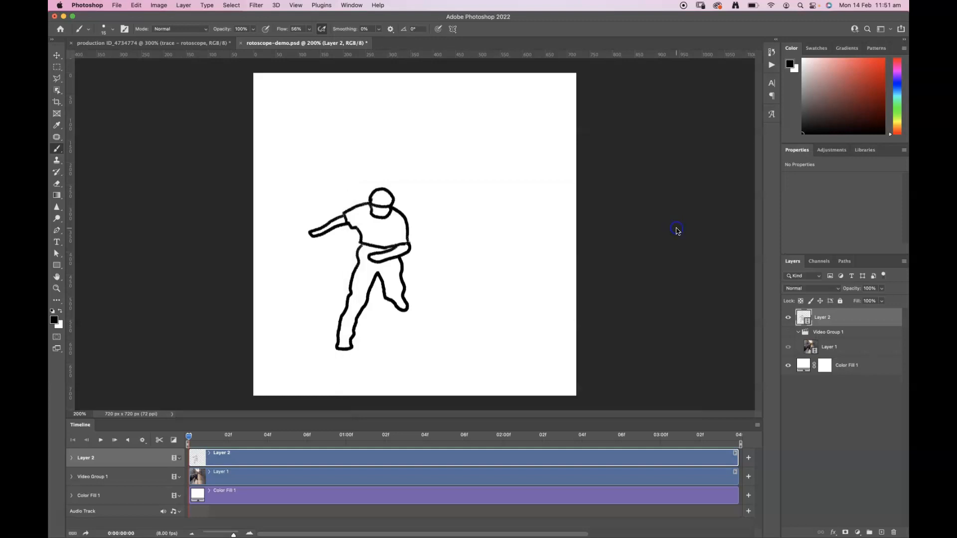
# Step: Render the timeline of rotoscope-demo.psd to the Desktop as an H.264 video named rotoscope-demo2.mp4
pyautogui.click(757, 425)
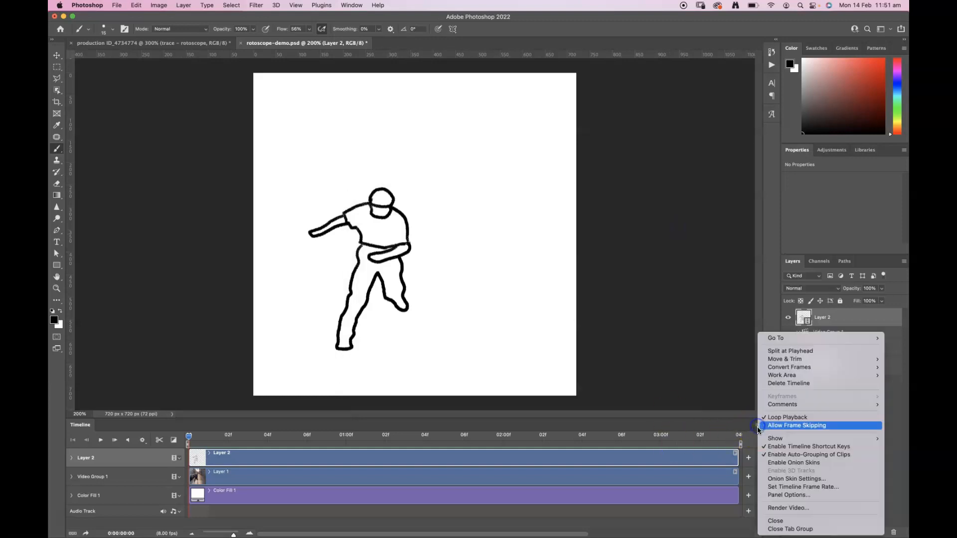
pyautogui.click(769, 508)
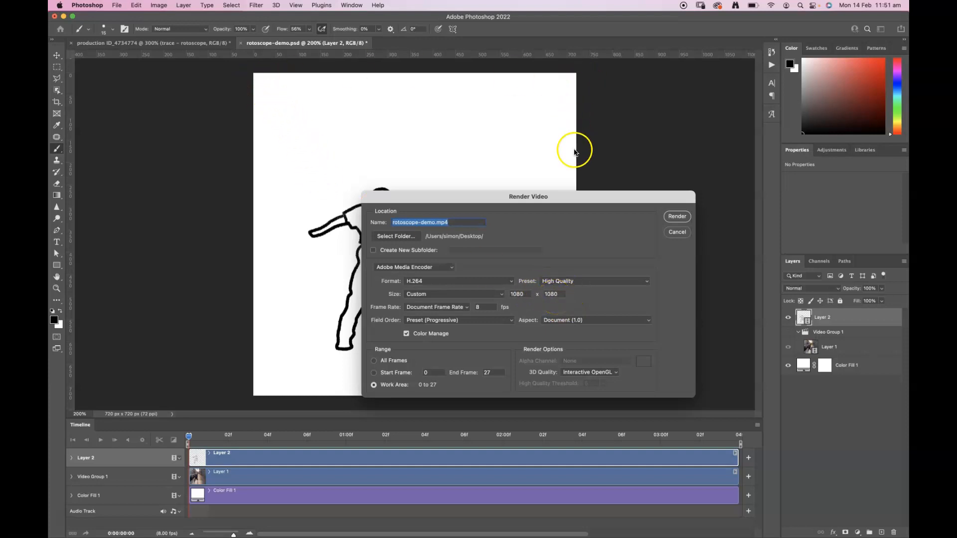
pyautogui.click(459, 222)
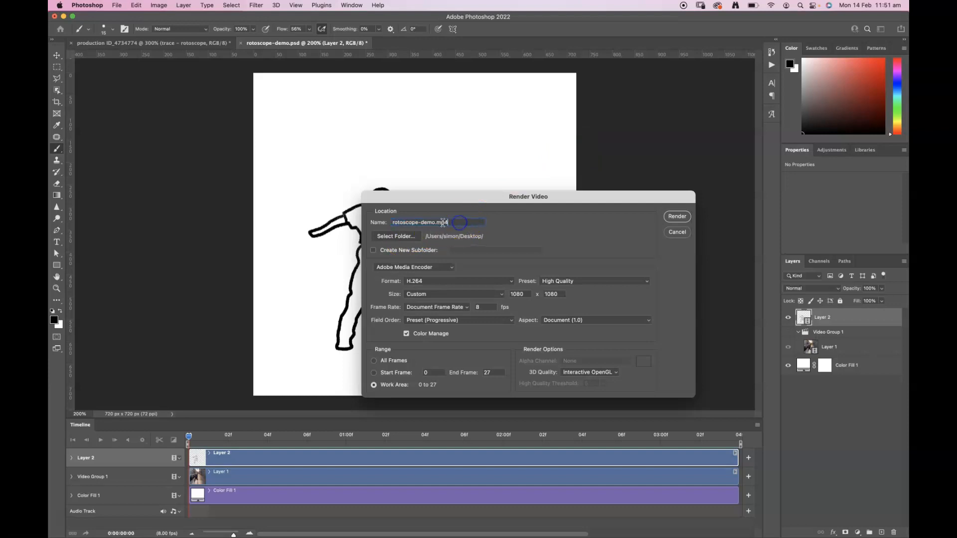
pyautogui.doubleClick(434, 222)
pyautogui.click(434, 222)
pyautogui.write('2')
pyautogui.click(678, 218)
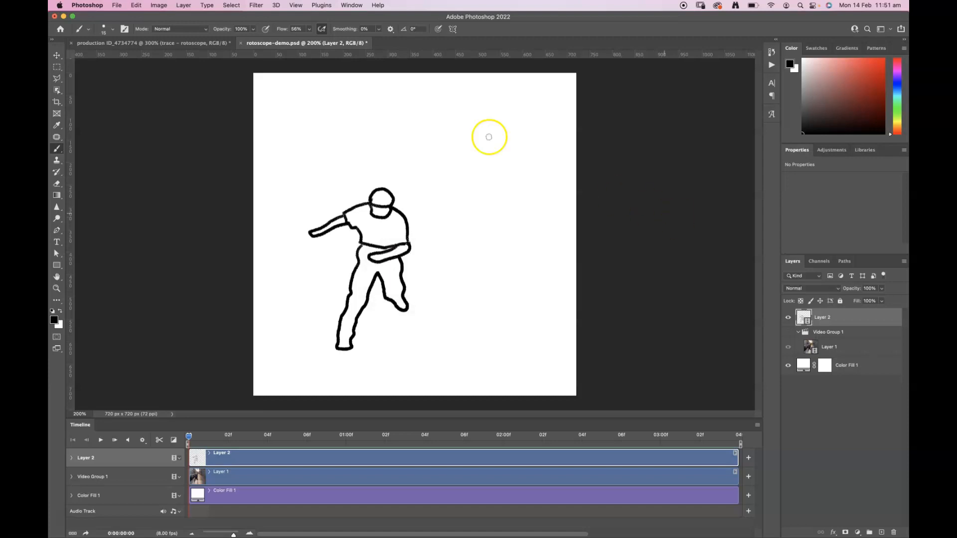
# Step: Minimise Photoshop, play the rendered rotoscope-demo2.mp4 from the desktop in QuickTime Player, and close the video
pyautogui.click(63, 17)
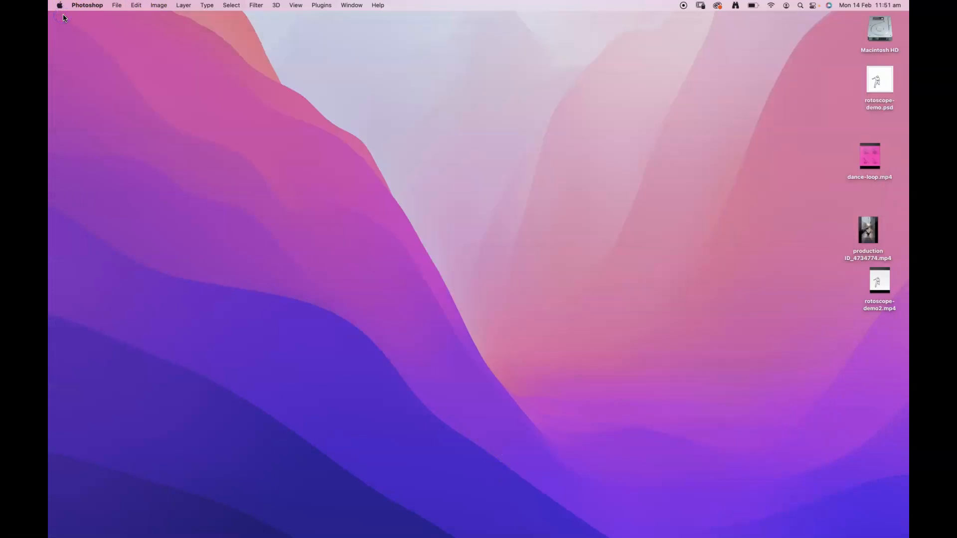
pyautogui.click(423, 142)
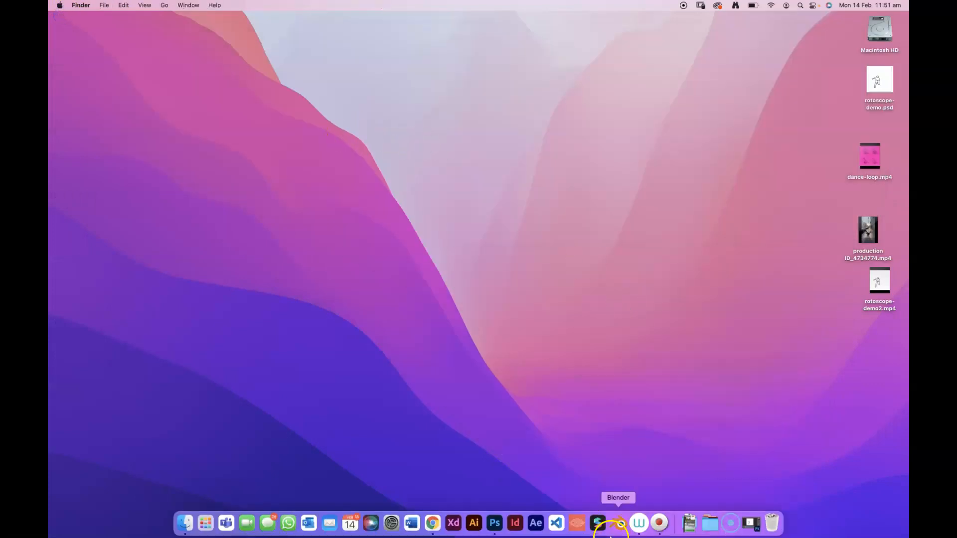
pyautogui.moveTo(879, 281); pyautogui.dragTo(840, 348)
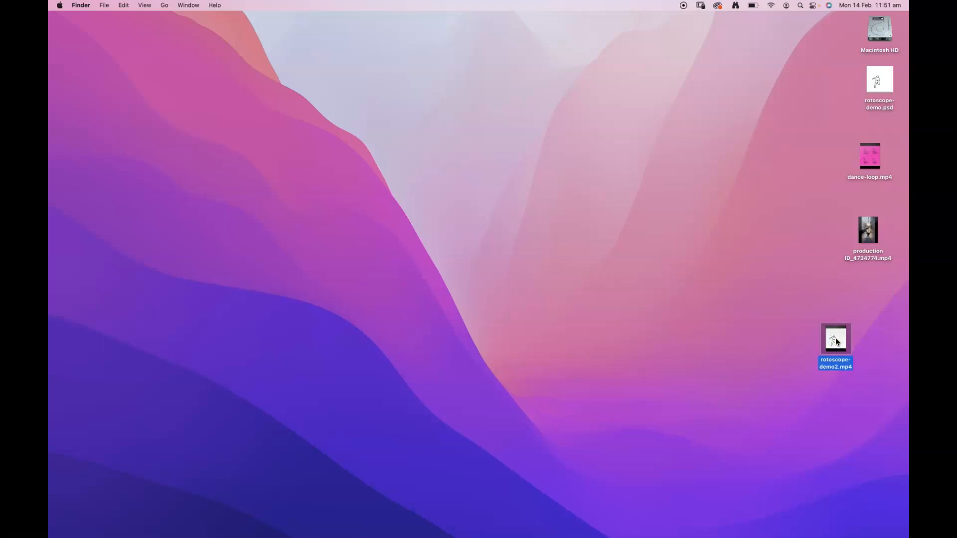
pyautogui.doubleClick(837, 343)
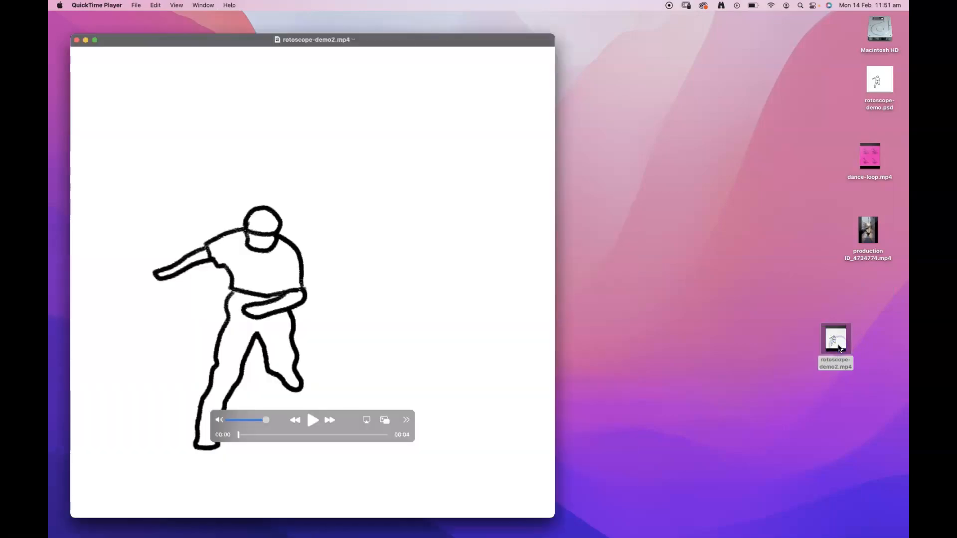
pyautogui.click(319, 421)
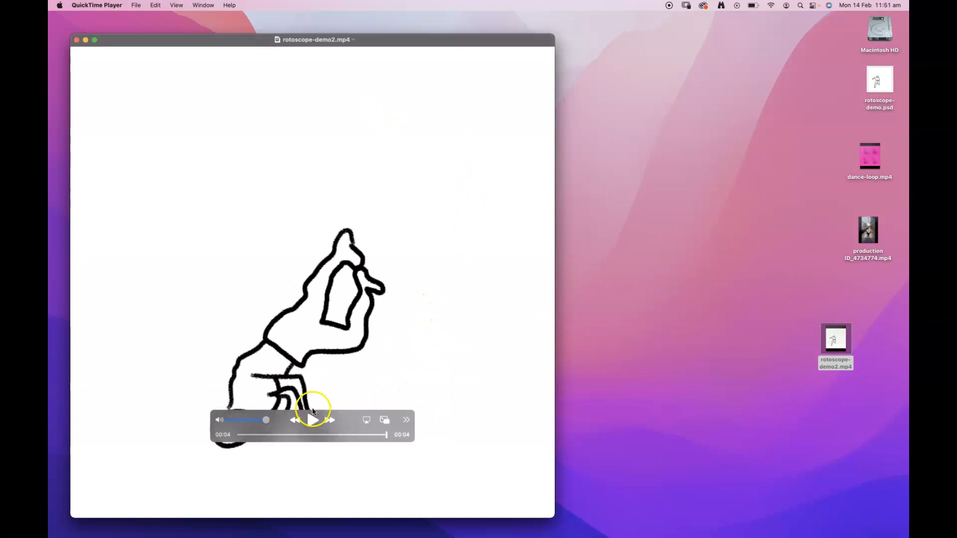
pyautogui.click(312, 420)
pyautogui.click(76, 39)
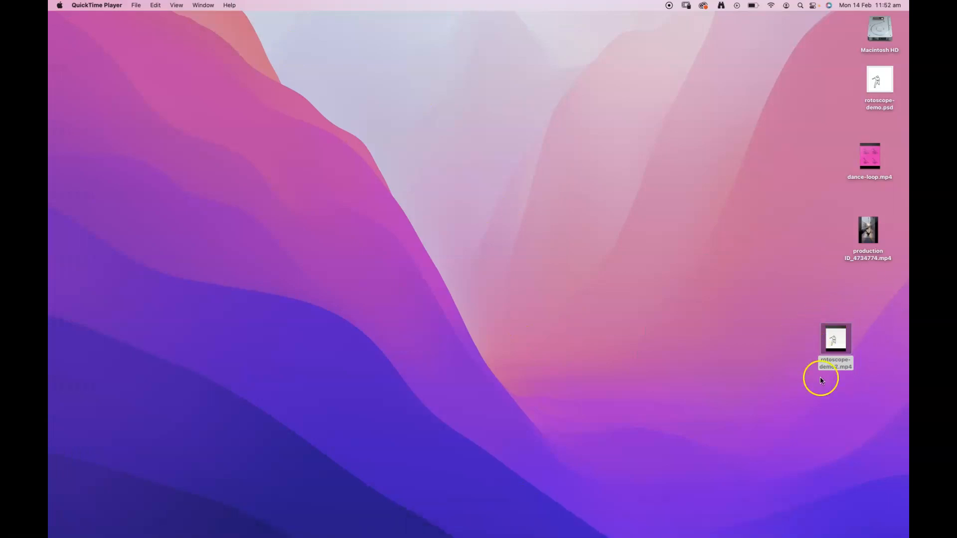
# Step: Launch After Effects and minimise it, and move rotoscope-demo2.mp4 beside production ID_4734774.mp4 on the desktop
pyautogui.moveTo(380, 534)
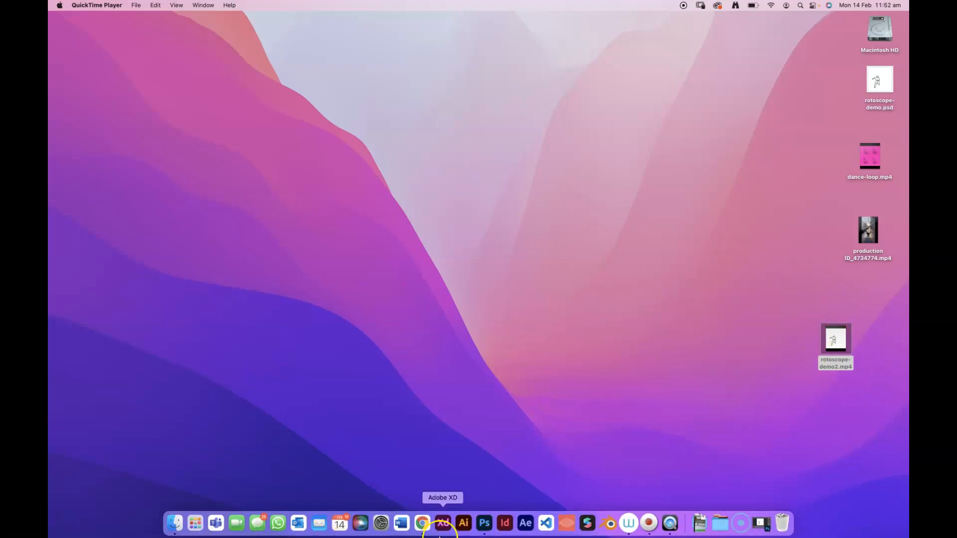
pyautogui.click(526, 525)
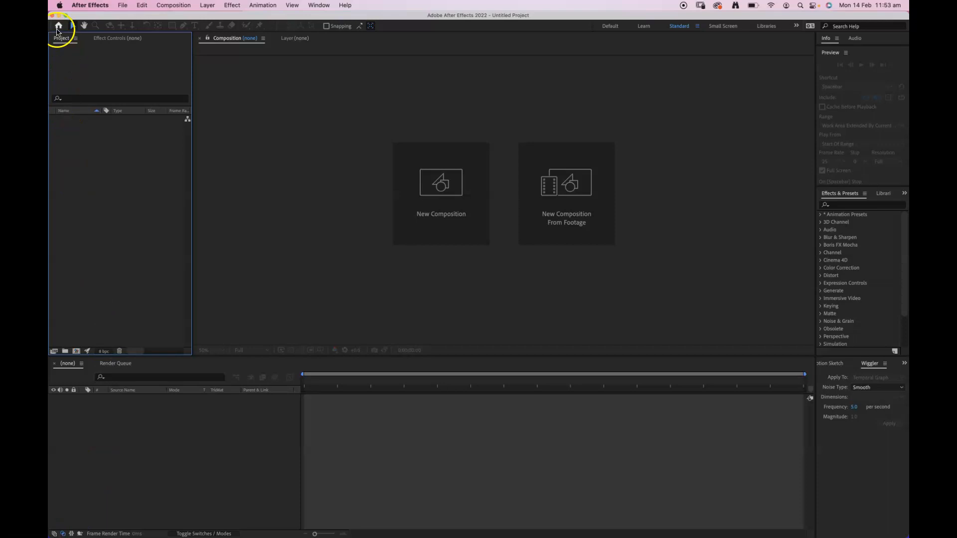
pyautogui.click(59, 15)
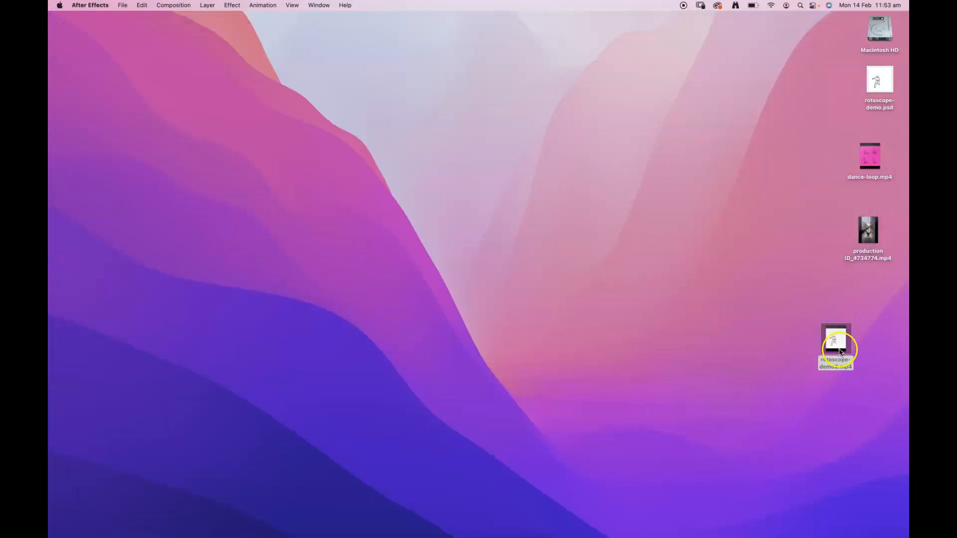
pyautogui.click(828, 330)
pyautogui.moveTo(828, 331); pyautogui.dragTo(819, 238)
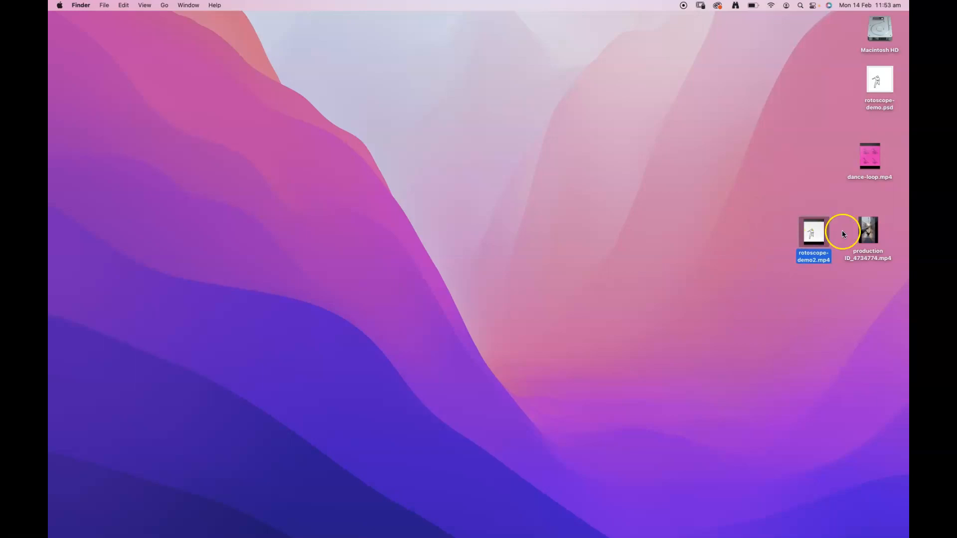
# Step: Move rotoscope-demo2.mp4 beneath production ID_4734774.mp4 on the desktop and switch to After Effects
pyautogui.moveTo(811, 222); pyautogui.dragTo(875, 282)
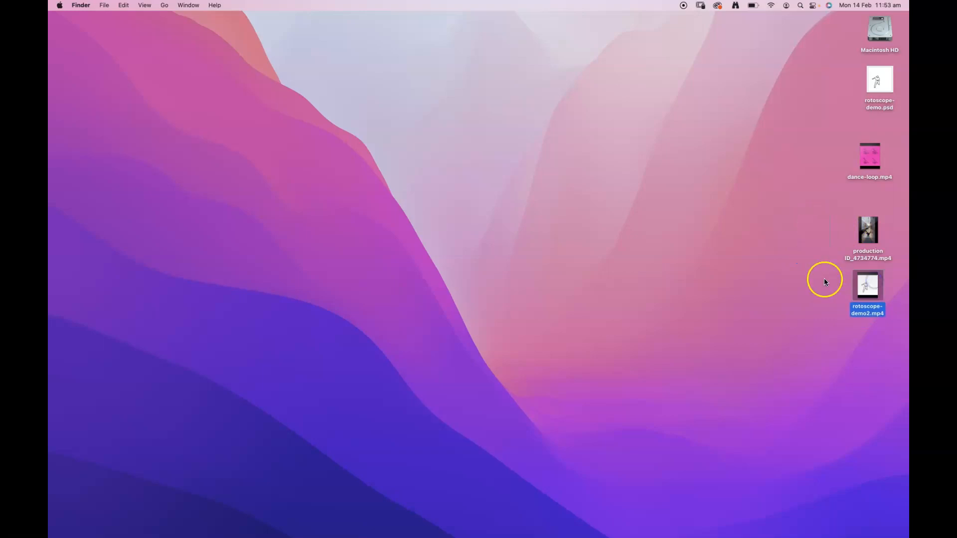
pyautogui.moveTo(586, 535)
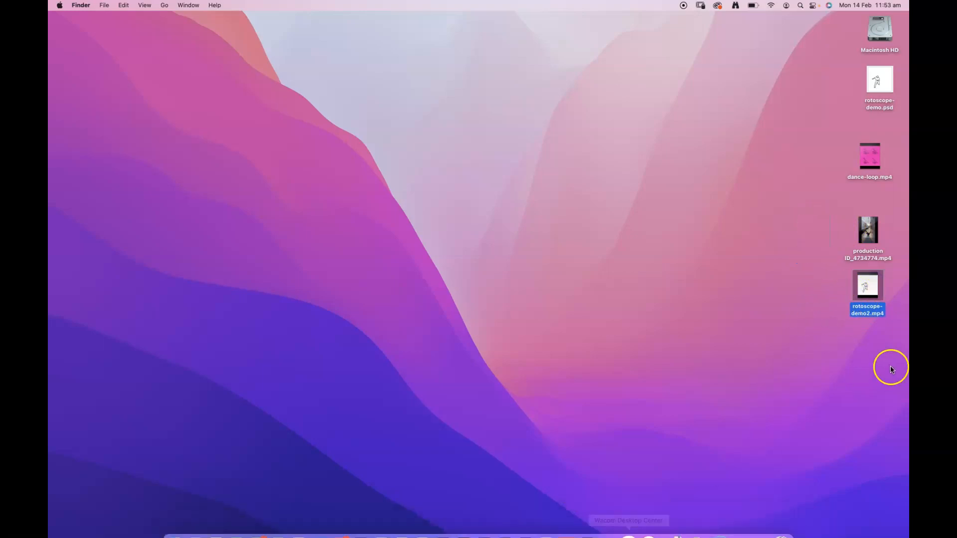
pyautogui.moveTo(479, 536)
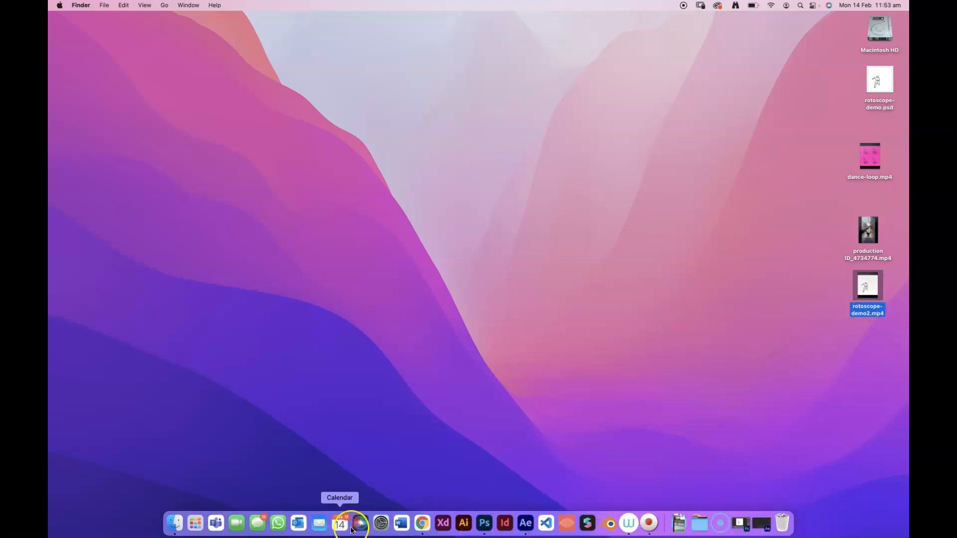
pyautogui.click(760, 523)
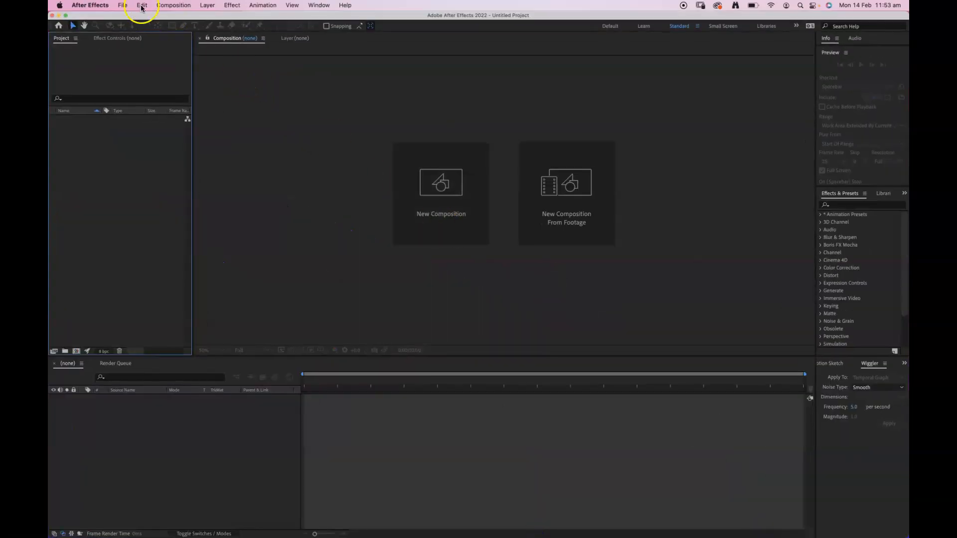
# Step: Import rotoscope-demo2.mp4 from the Desktop into the project
pyautogui.click(119, 5)
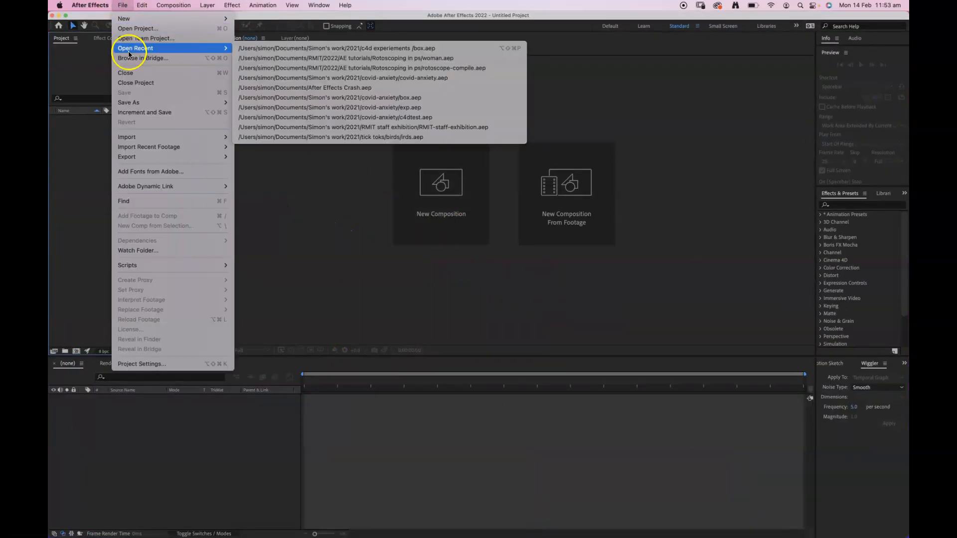
pyautogui.moveTo(131, 137)
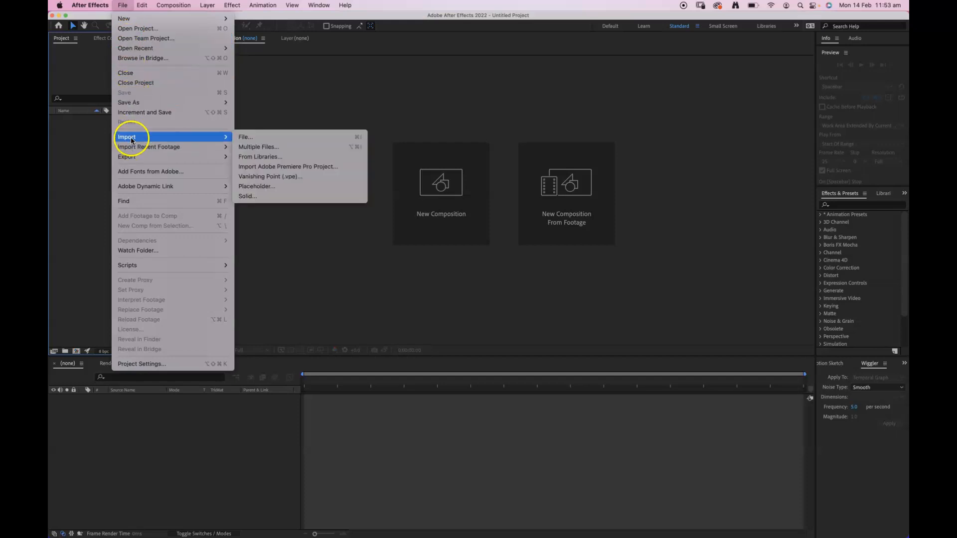
pyautogui.click(253, 137)
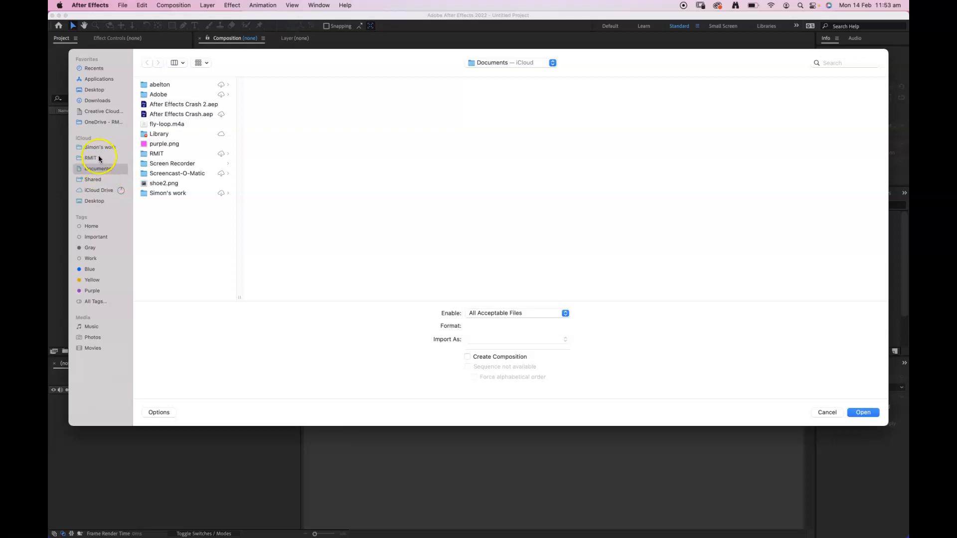
pyautogui.click(93, 200)
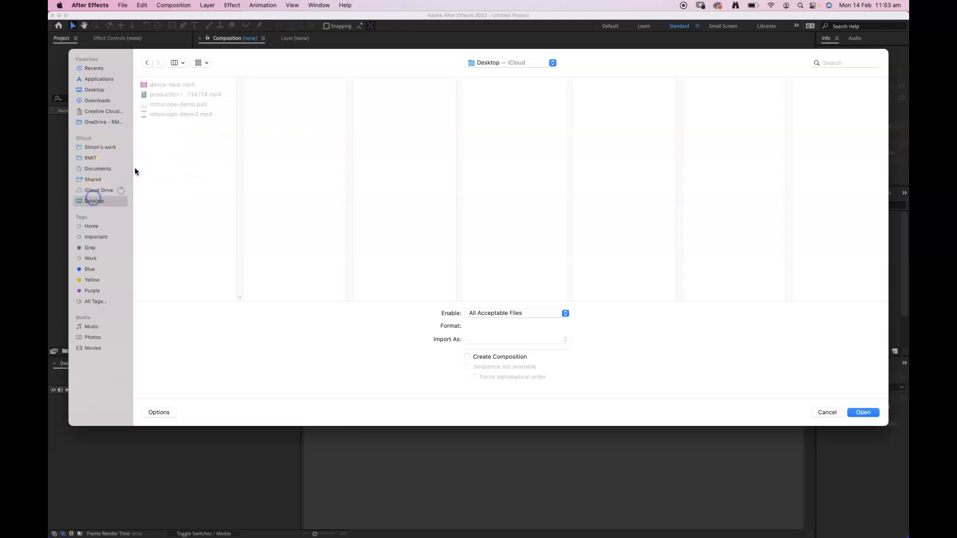
pyautogui.click(162, 114)
pyautogui.click(862, 412)
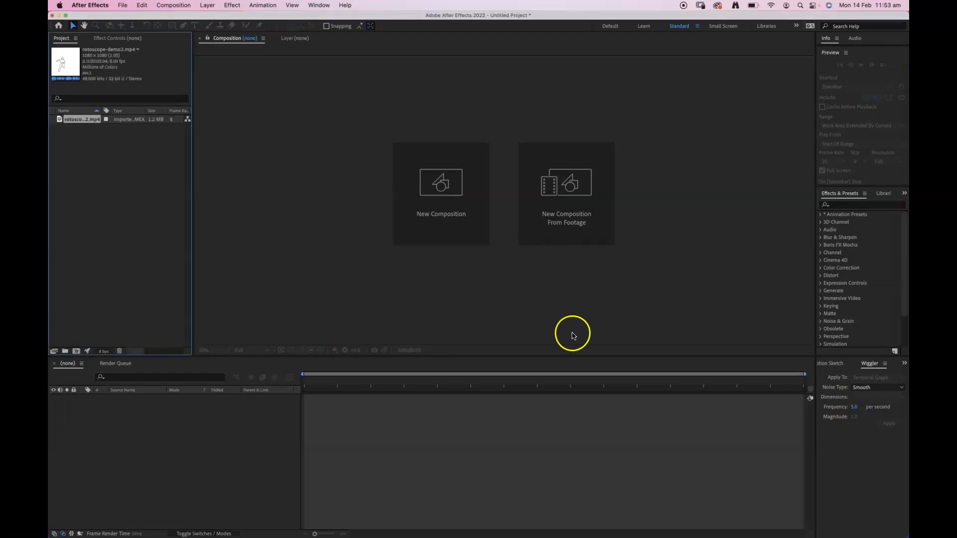
# Step: Create a composition from the imported rotoscope-demo2.mp4 footage and scrub through its first frames
pyautogui.click(85, 151)
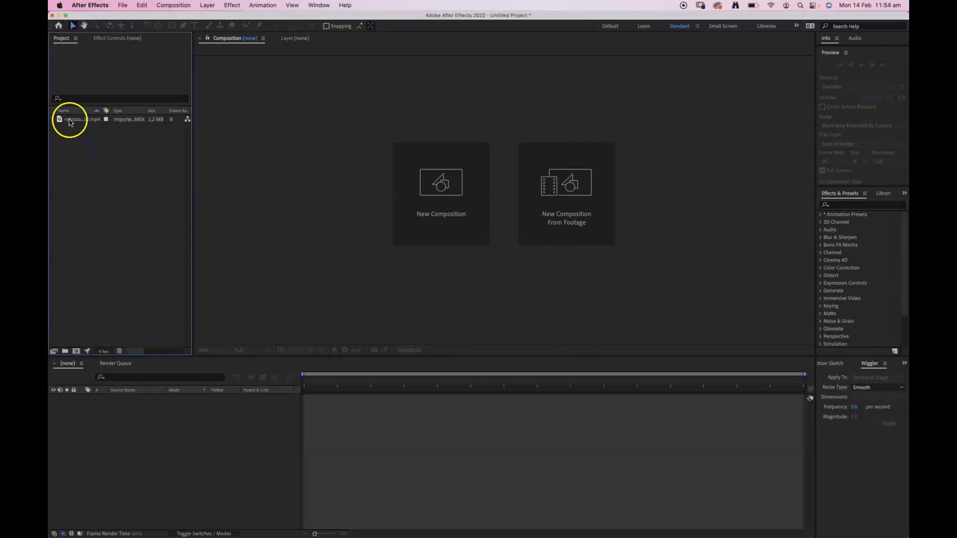
pyautogui.click(70, 122)
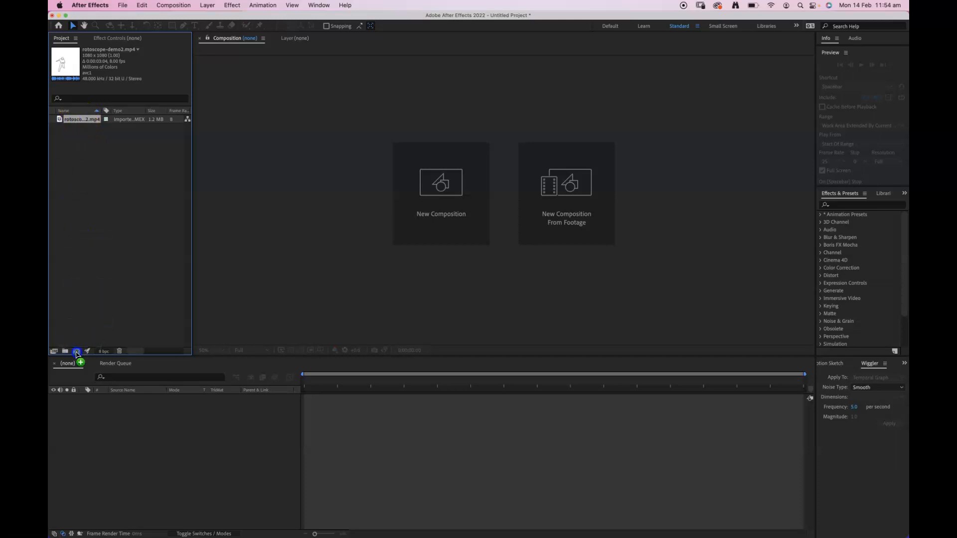
pyautogui.moveTo(77, 353); pyautogui.dragTo(77, 354)
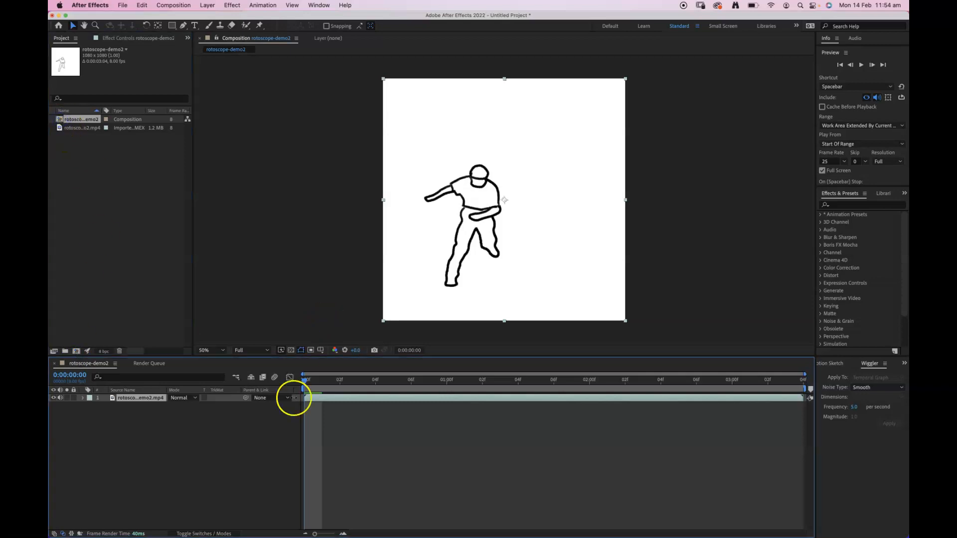
pyautogui.moveTo(312, 384); pyautogui.dragTo(222, 418)
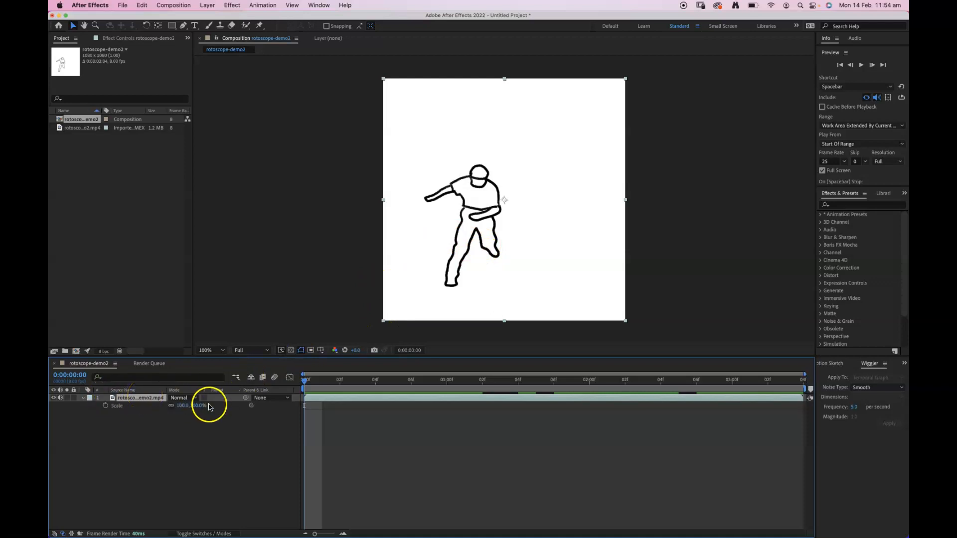
# Step: Scale the dancer video layer to 50% and align it with the lower-left corner of the composition
pyautogui.moveTo(198, 407); pyautogui.dragTo(174, 406)
pyautogui.moveTo(512, 228); pyautogui.dragTo(449, 298)
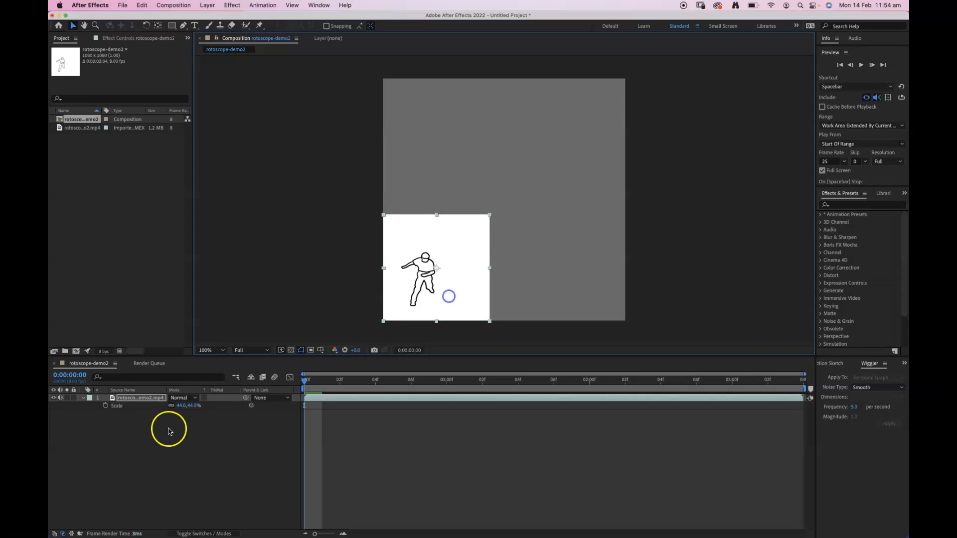
pyautogui.click(181, 405)
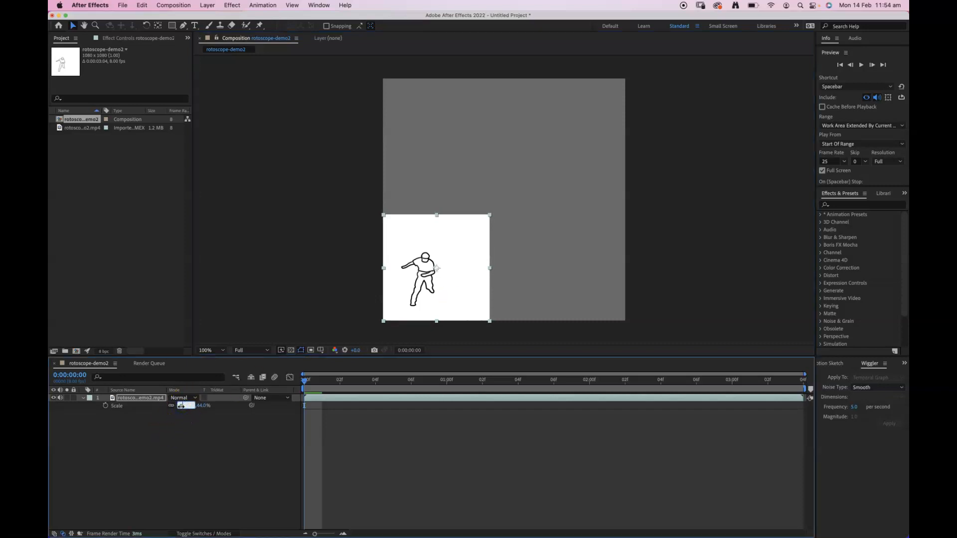
pyautogui.write('50')
pyautogui.press('Return')
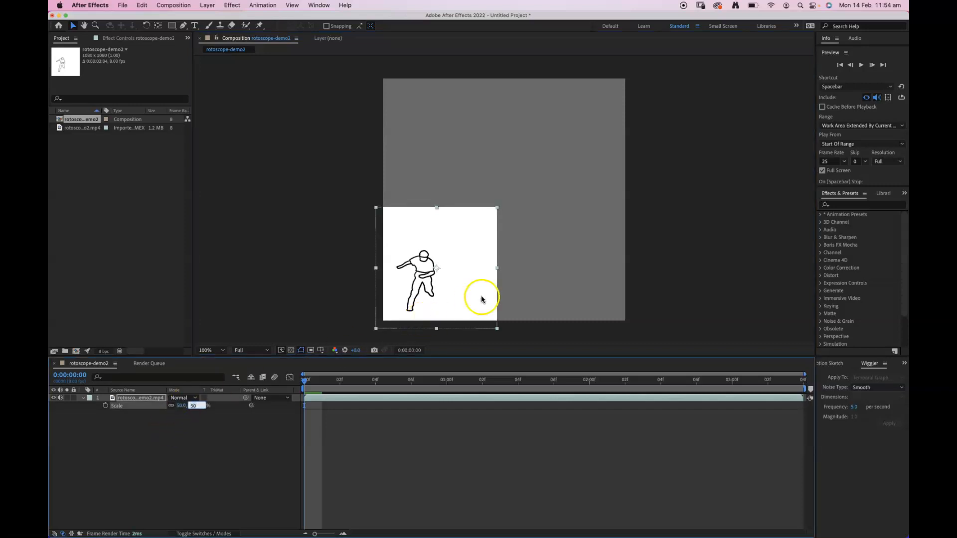
pyautogui.moveTo(464, 303)
pyautogui.mouseDown()
pyautogui.moveTo(481, 295)
pyautogui.moveTo(471, 298)
pyautogui.mouseUp()
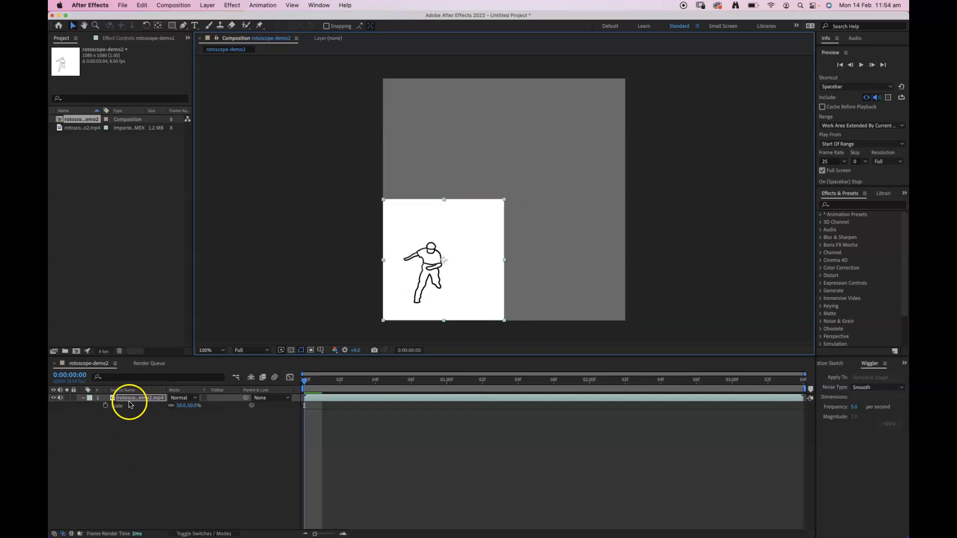
# Step: Duplicate the scaled dancer layer into the lower-right quarter, then duplicate both layers into the upper half to form a 2×2 grid
pyautogui.press('super+d')
pyautogui.moveTo(441, 274); pyautogui.dragTo(564, 271)
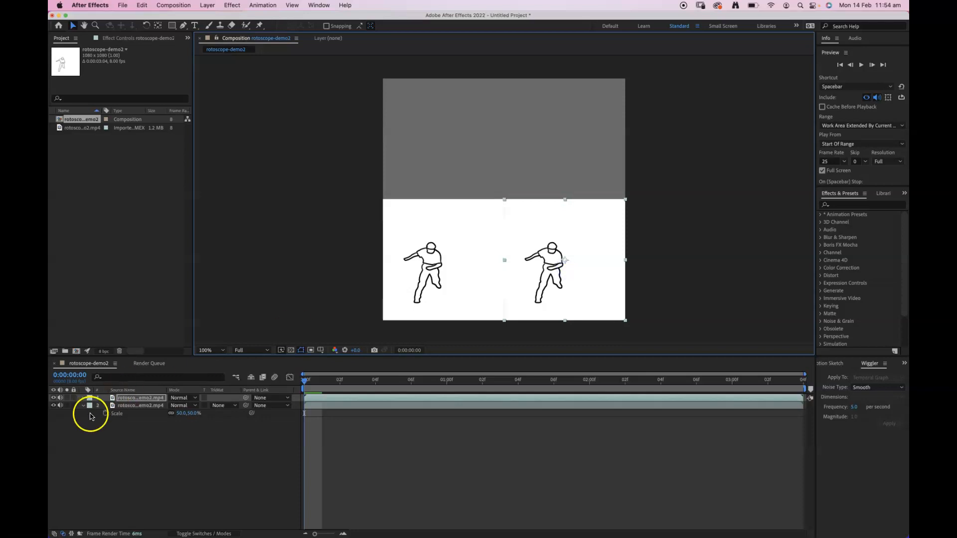
pyautogui.keyDown('shift'); pyautogui.click(137, 406); pyautogui.keyUp('shift')
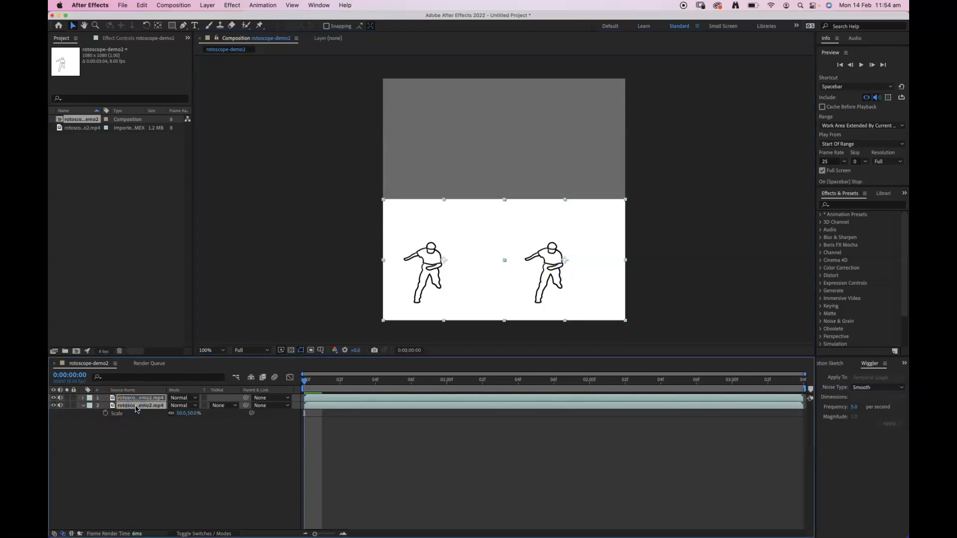
pyautogui.press('super+d')
pyautogui.moveTo(462, 273); pyautogui.dragTo(460, 159)
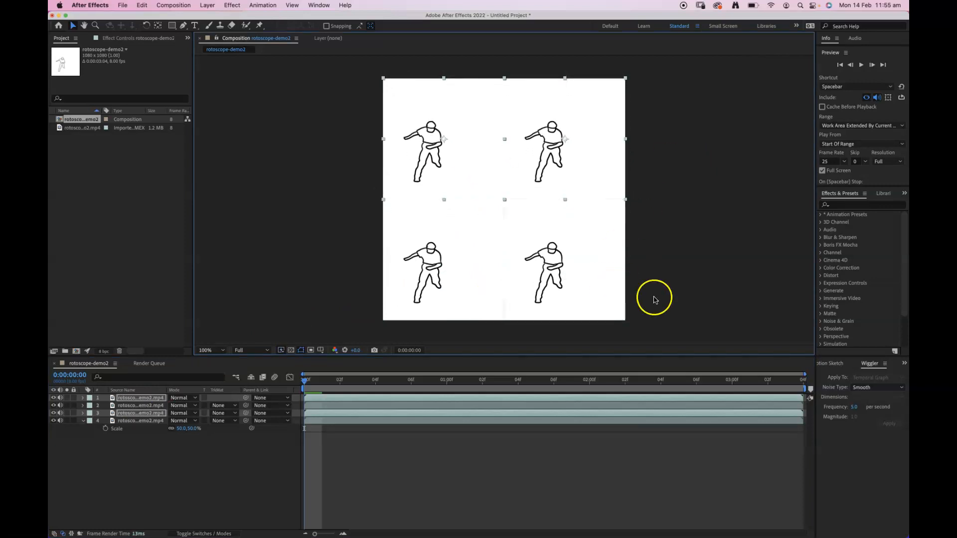
pyautogui.click(118, 442)
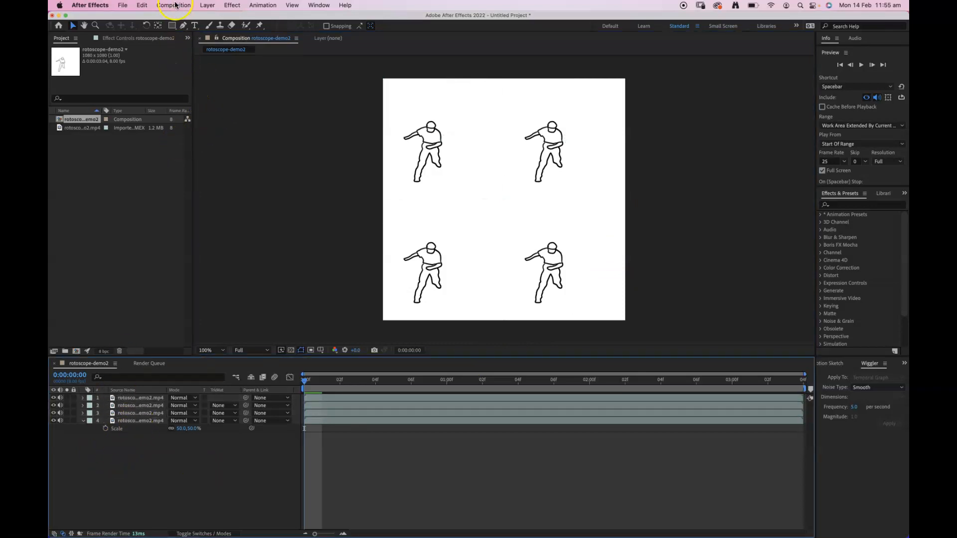
# Step: Add a 1080 × 1080 px solid with its white colour sampled from the dancer video's background, and place it beneath all video layers
pyautogui.click(206, 5)
pyautogui.moveTo(207, 18)
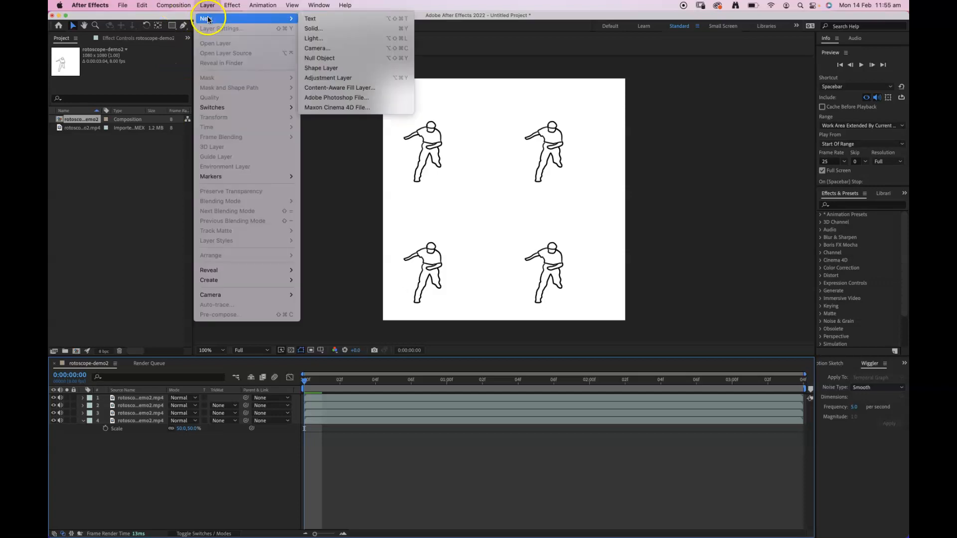
pyautogui.click(329, 27)
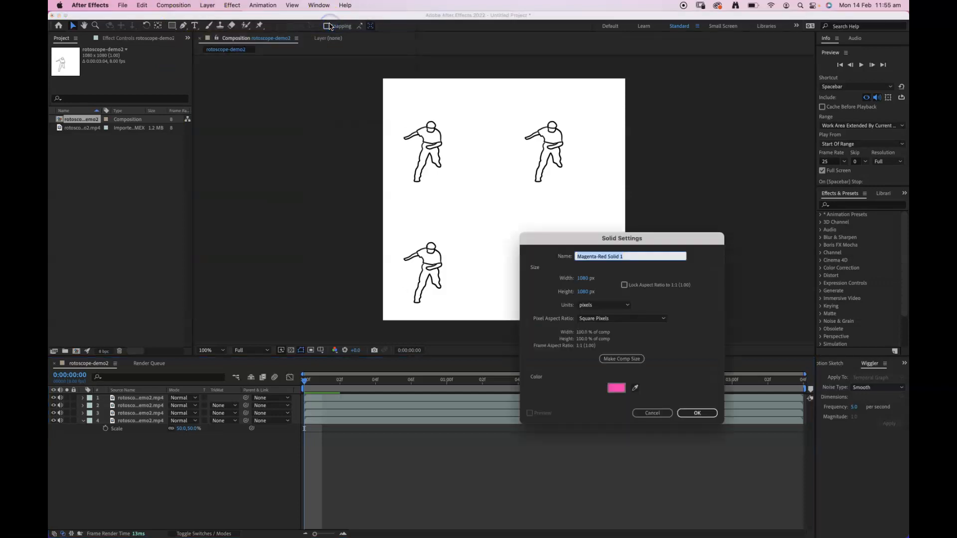
pyautogui.click(631, 386)
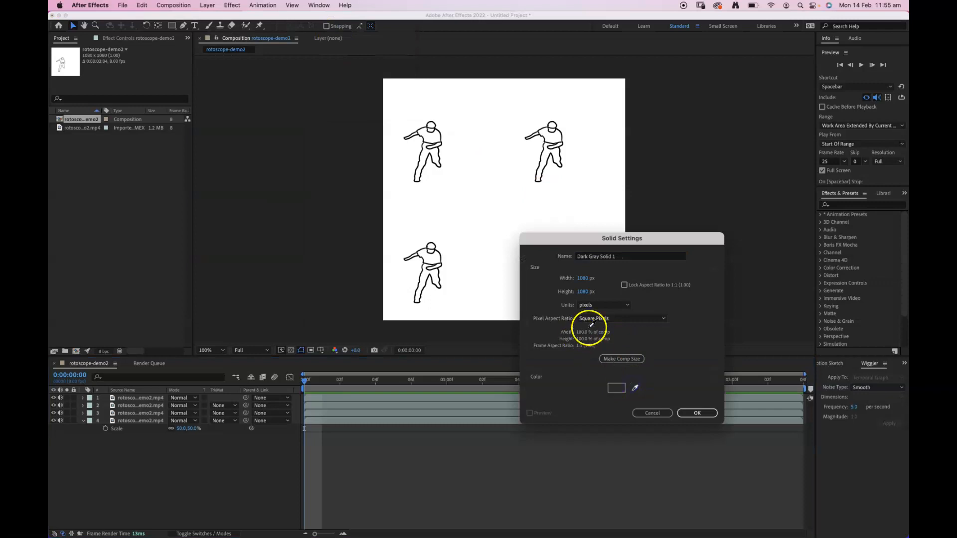
pyautogui.click(477, 223)
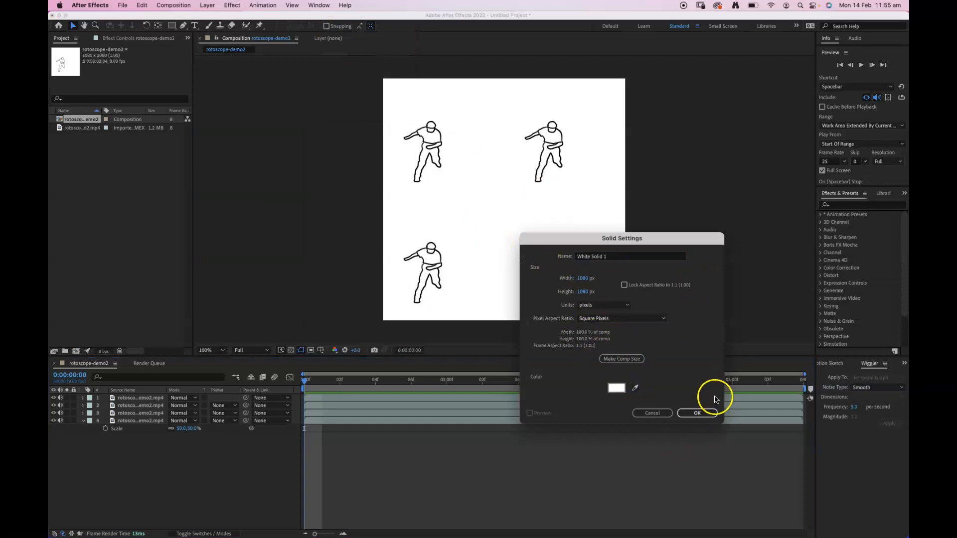
pyautogui.click(697, 413)
pyautogui.click(139, 398)
pyautogui.moveTo(139, 398); pyautogui.dragTo(141, 453)
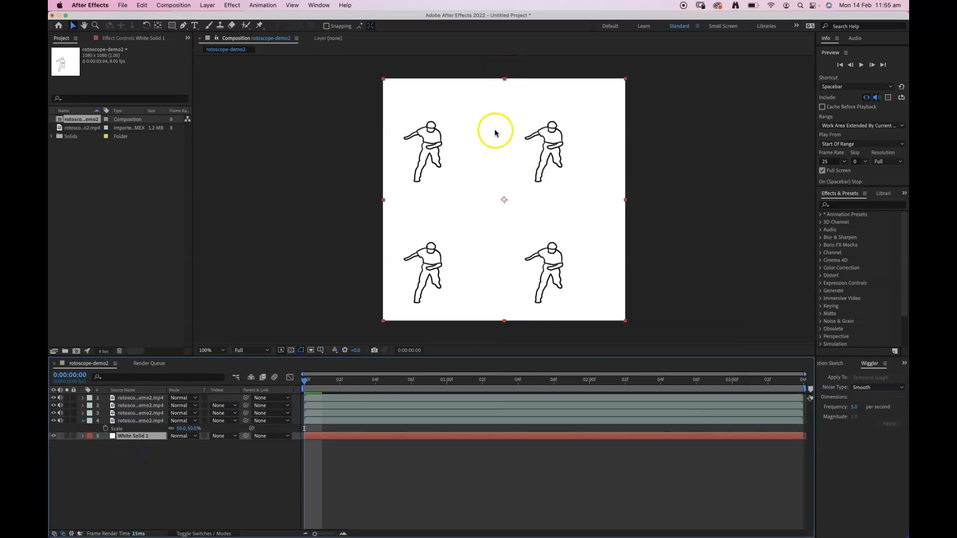
pyautogui.click(159, 478)
# Step: Preview the composition with the four dancers and stop the playback
pyautogui.moveTo(309, 380); pyautogui.dragTo(328, 417)
pyautogui.press('space')
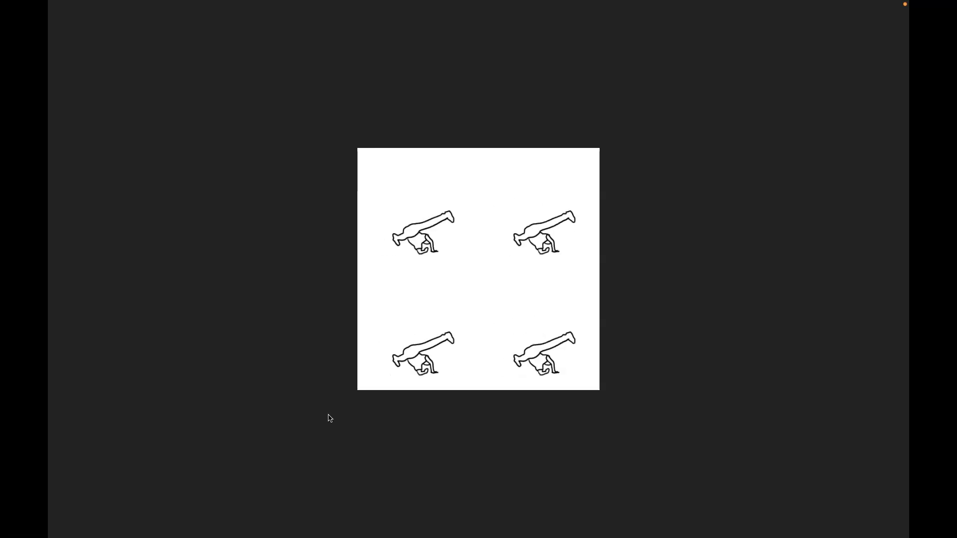
pyautogui.press('space')
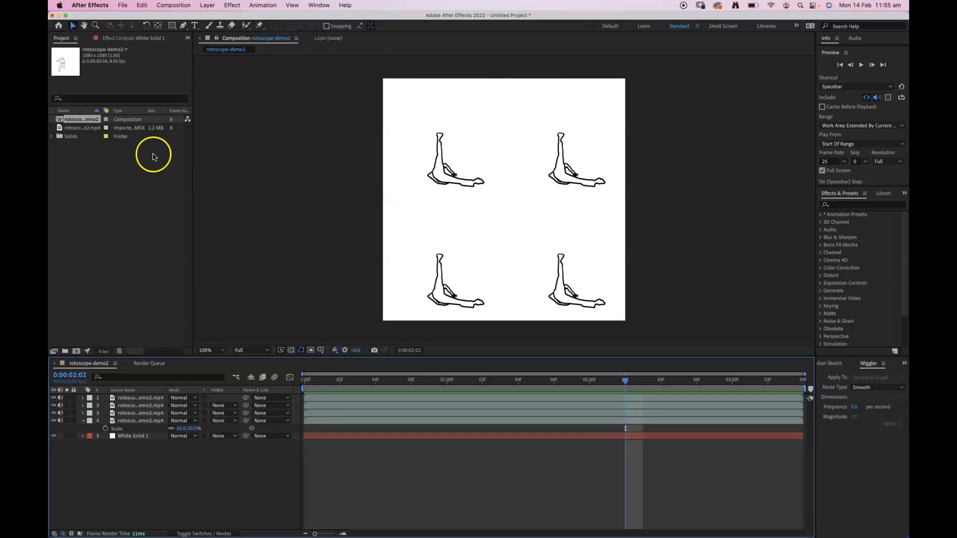
pyautogui.click(170, 6)
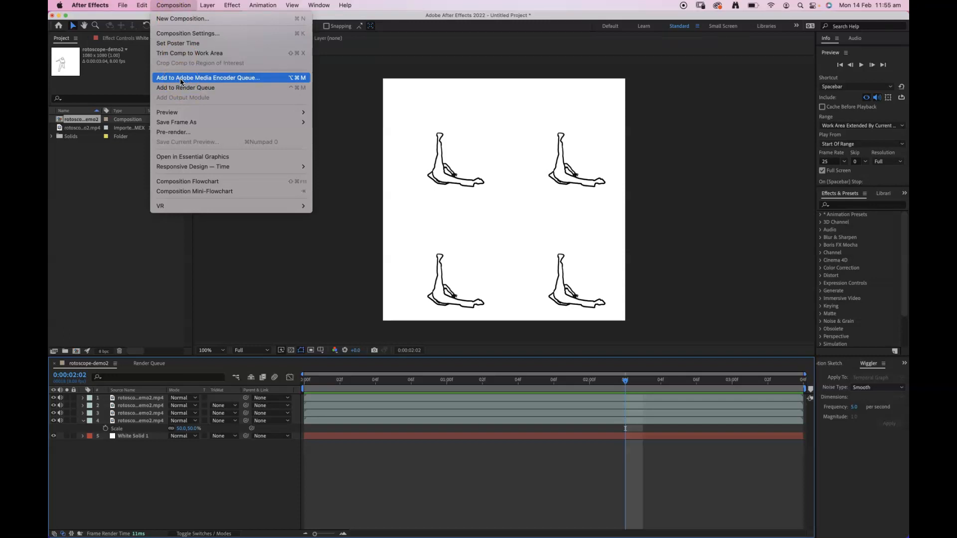
pyautogui.click(177, 3)
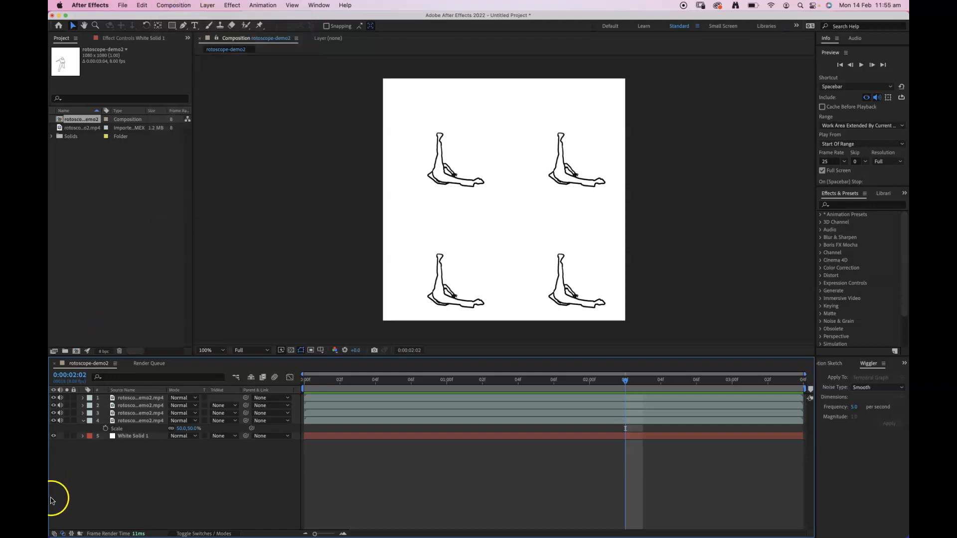